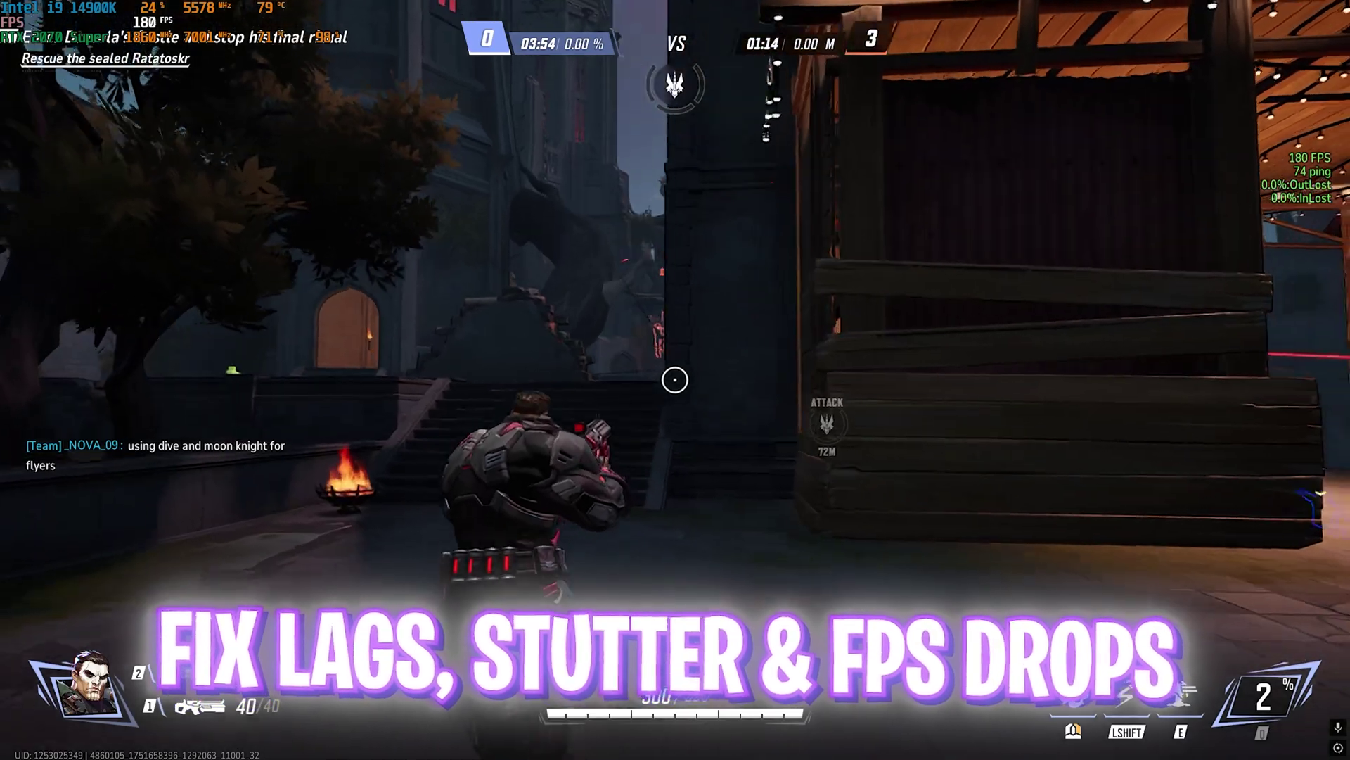
pyautogui.click(674, 380)
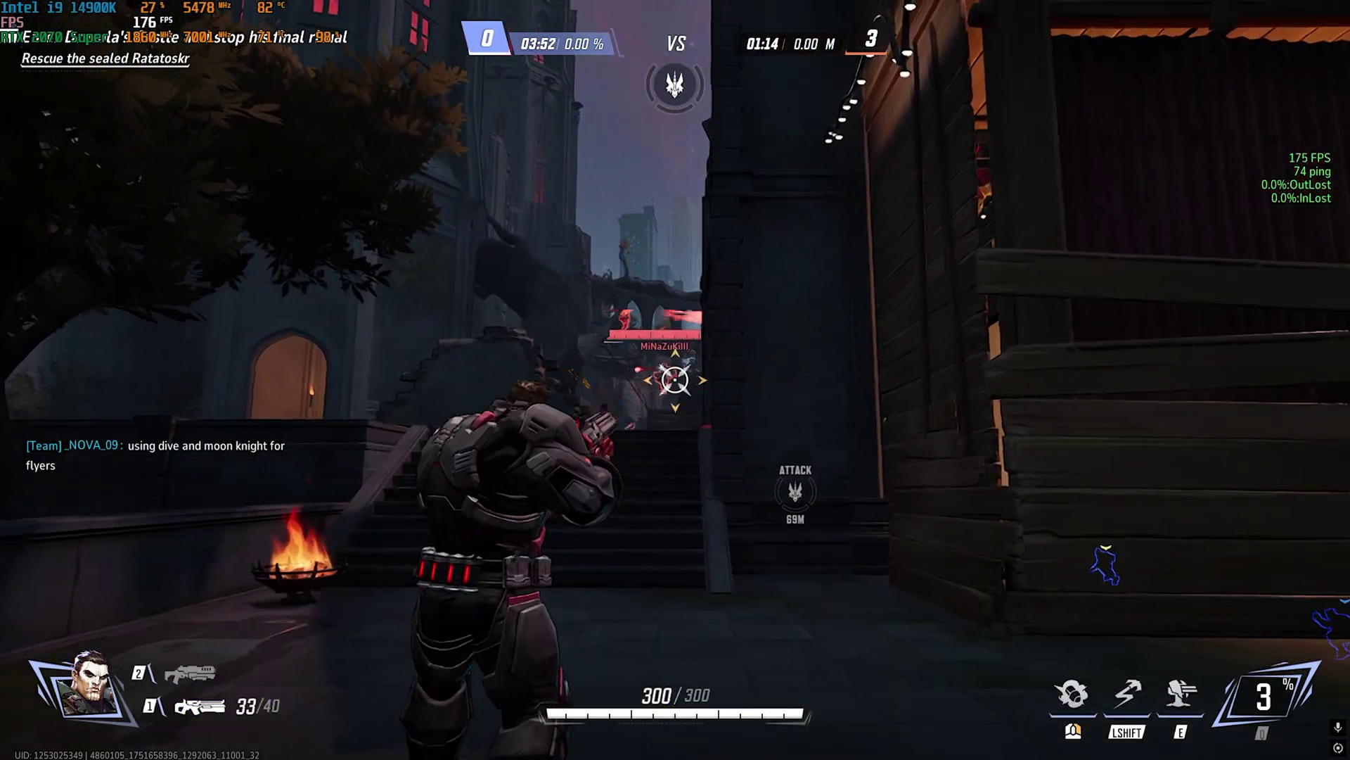
pyautogui.click(675, 380)
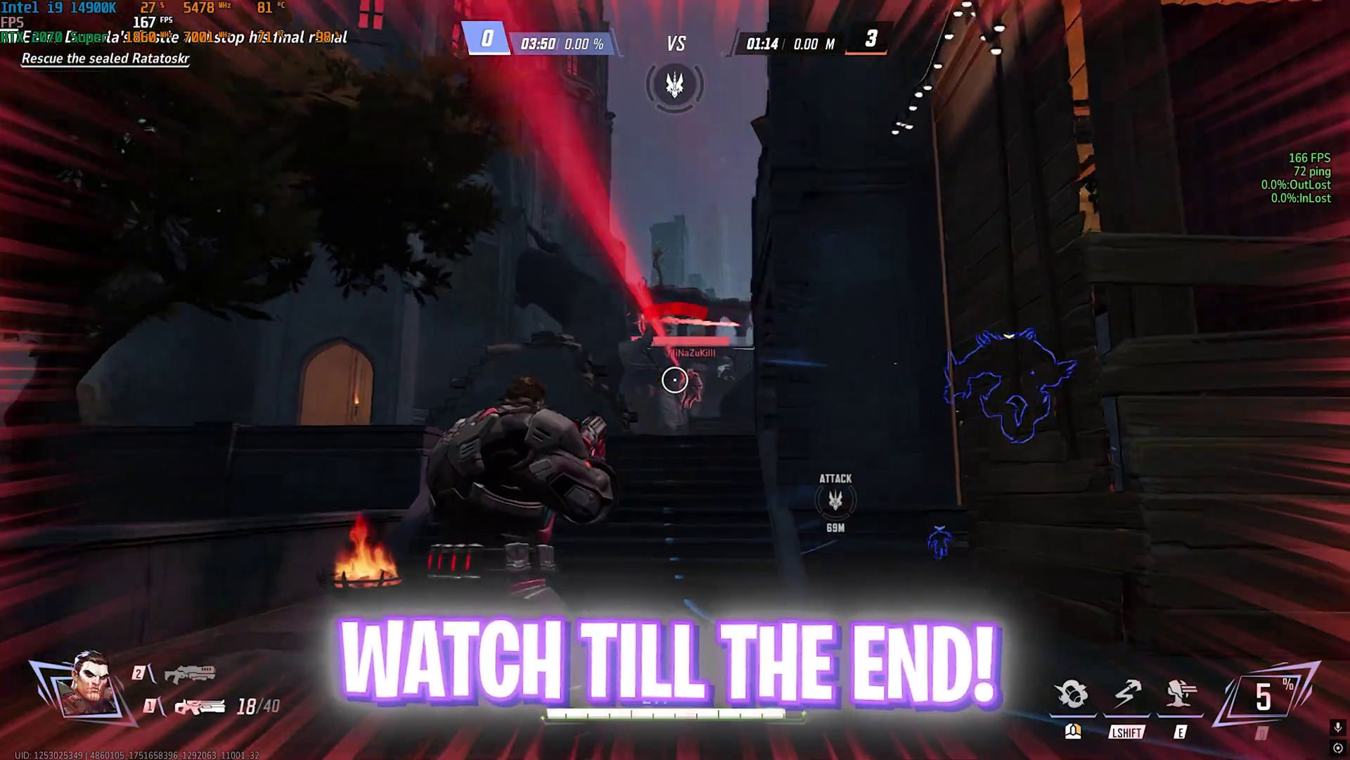
pyautogui.click(674, 380)
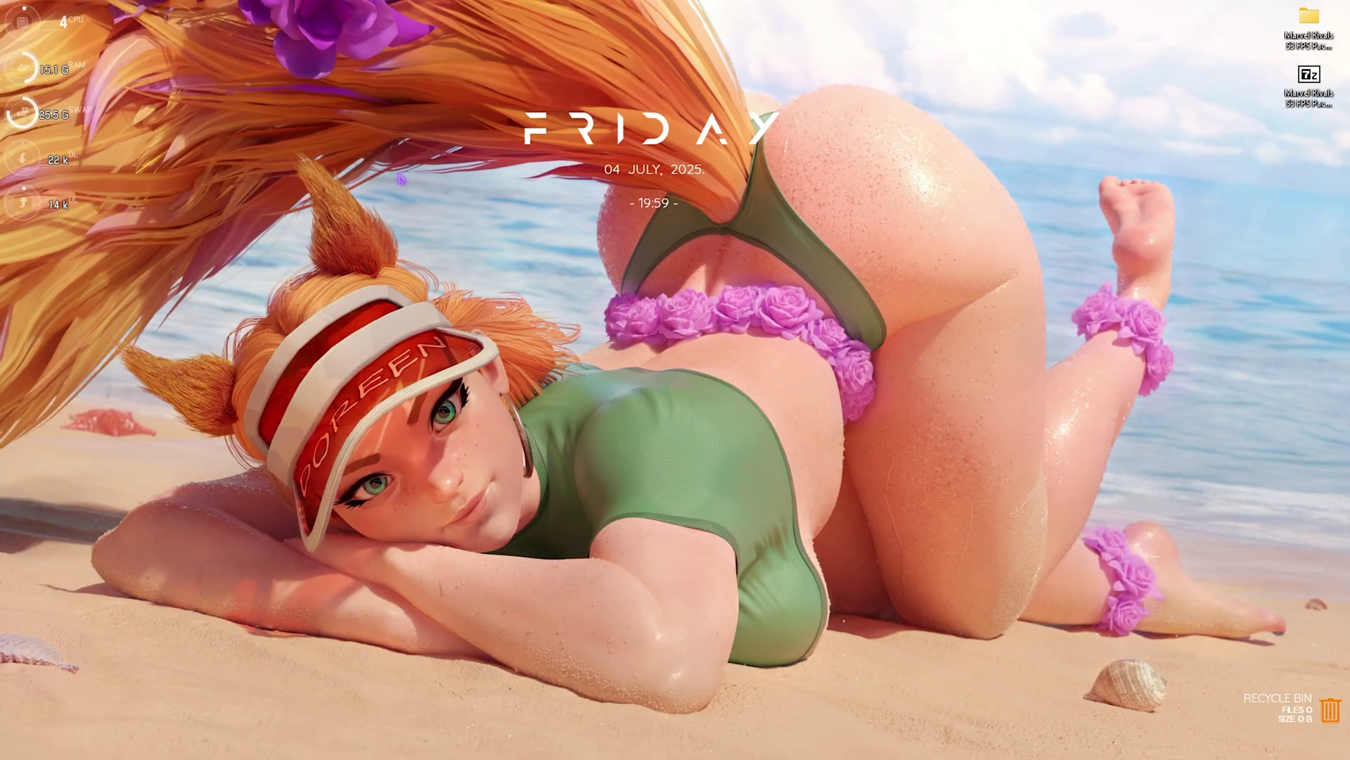
# Open Windows Settings and check the Game Bar controller option in the Gaming section.
pyautogui.press('super')
pyautogui.write('settings')
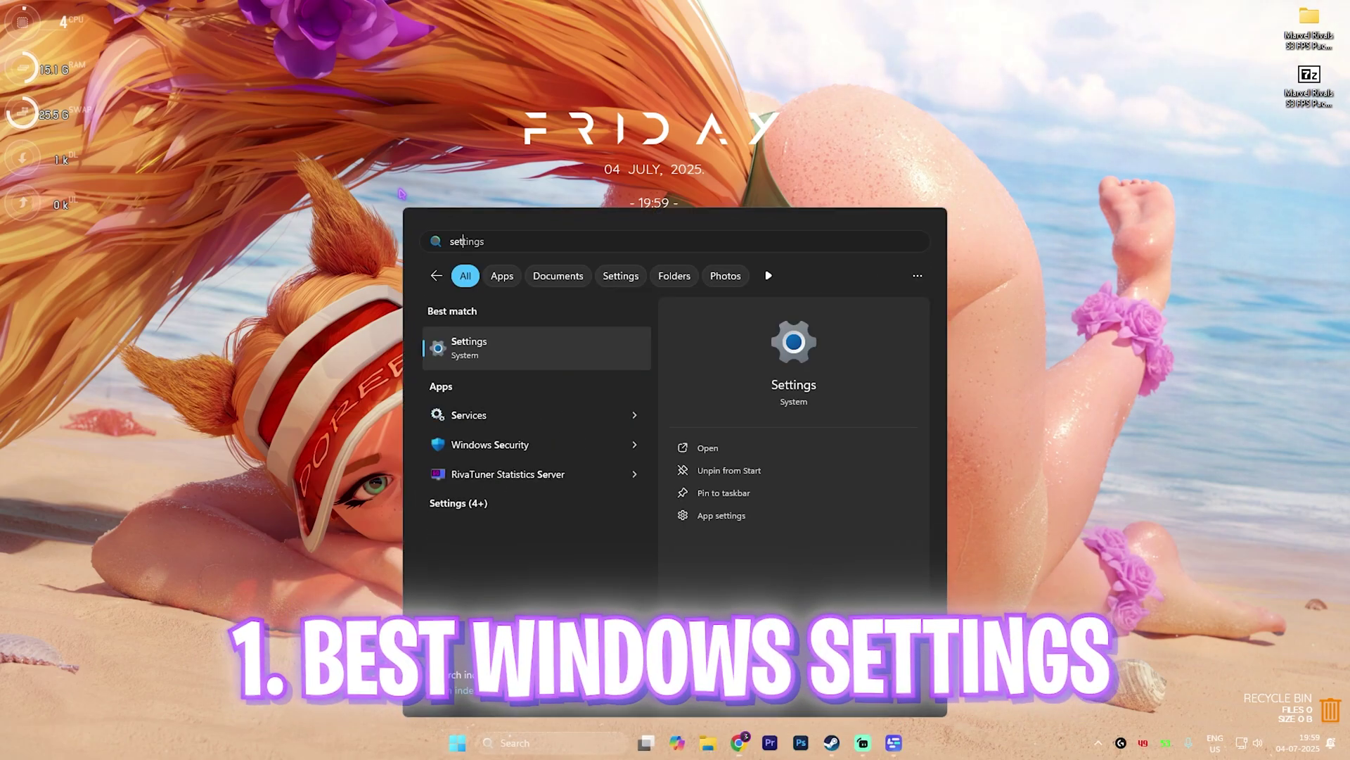
pyautogui.click(462, 355)
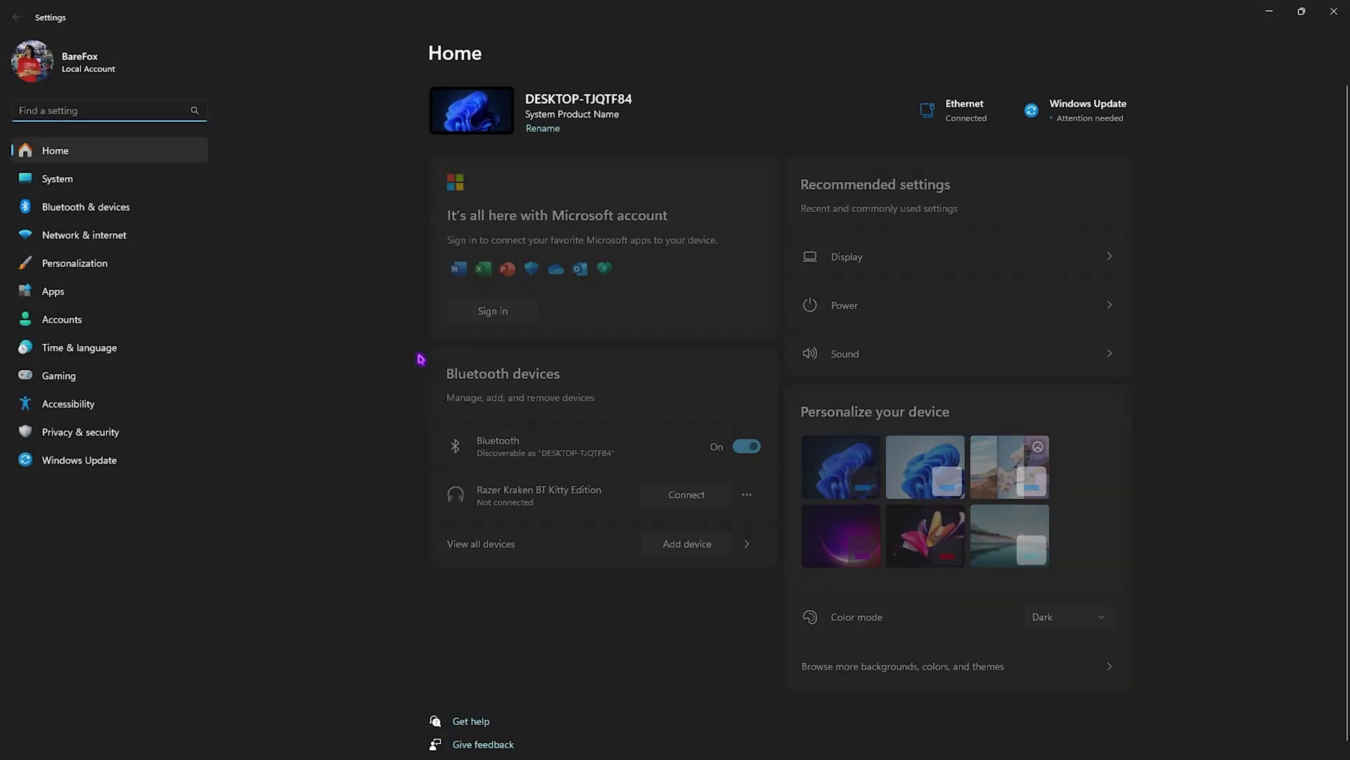
pyautogui.click(115, 371)
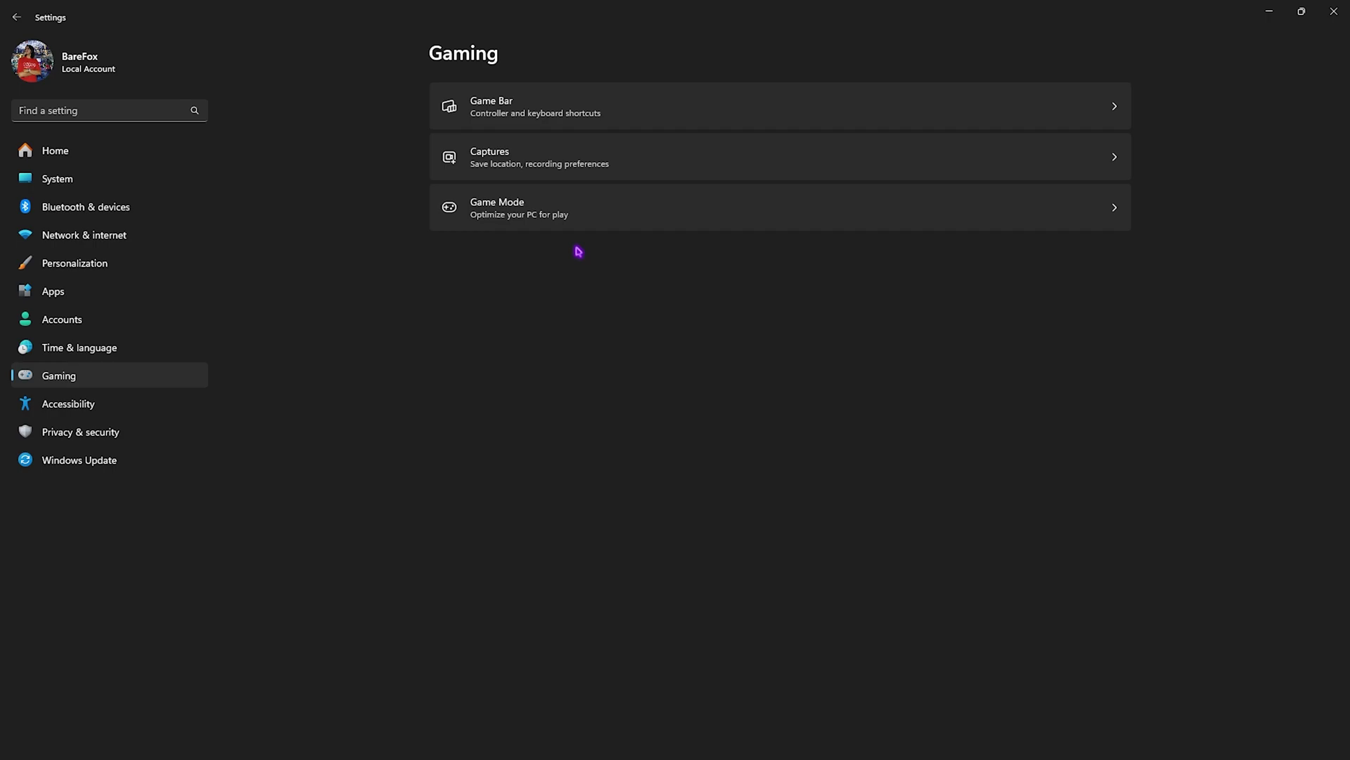
pyautogui.click(565, 116)
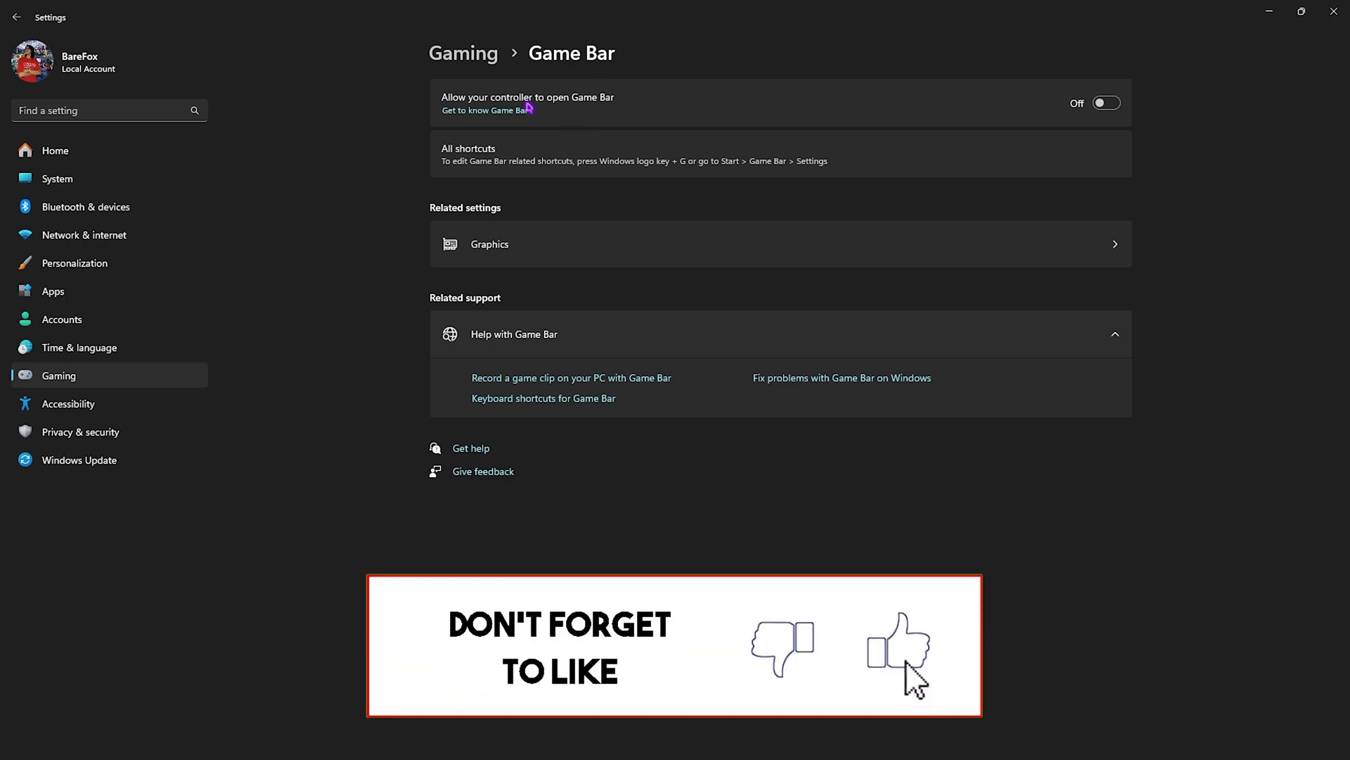
# Check the Game Mode setting and the advanced graphics option for hardware-accelerated GPU scheduling.
pyautogui.click(488, 60)
pyautogui.click(507, 215)
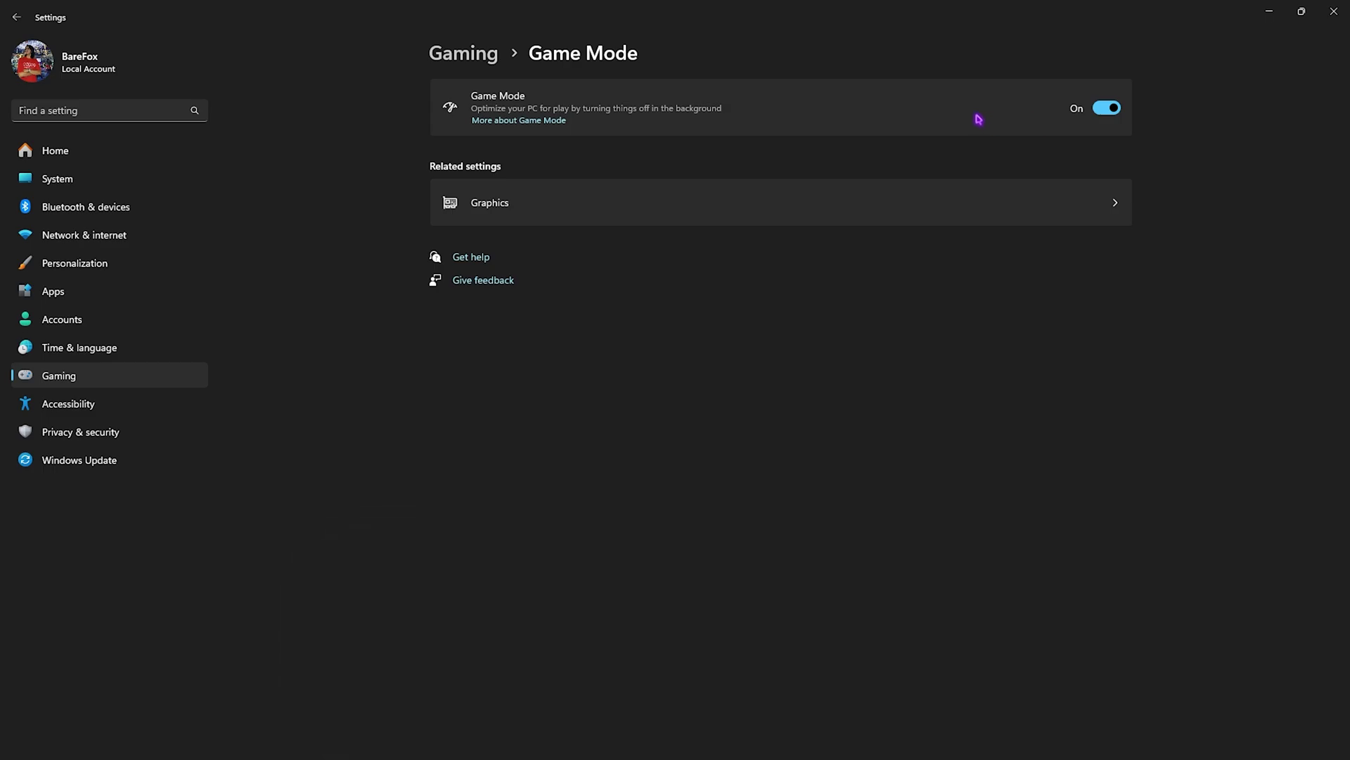
pyautogui.click(542, 196)
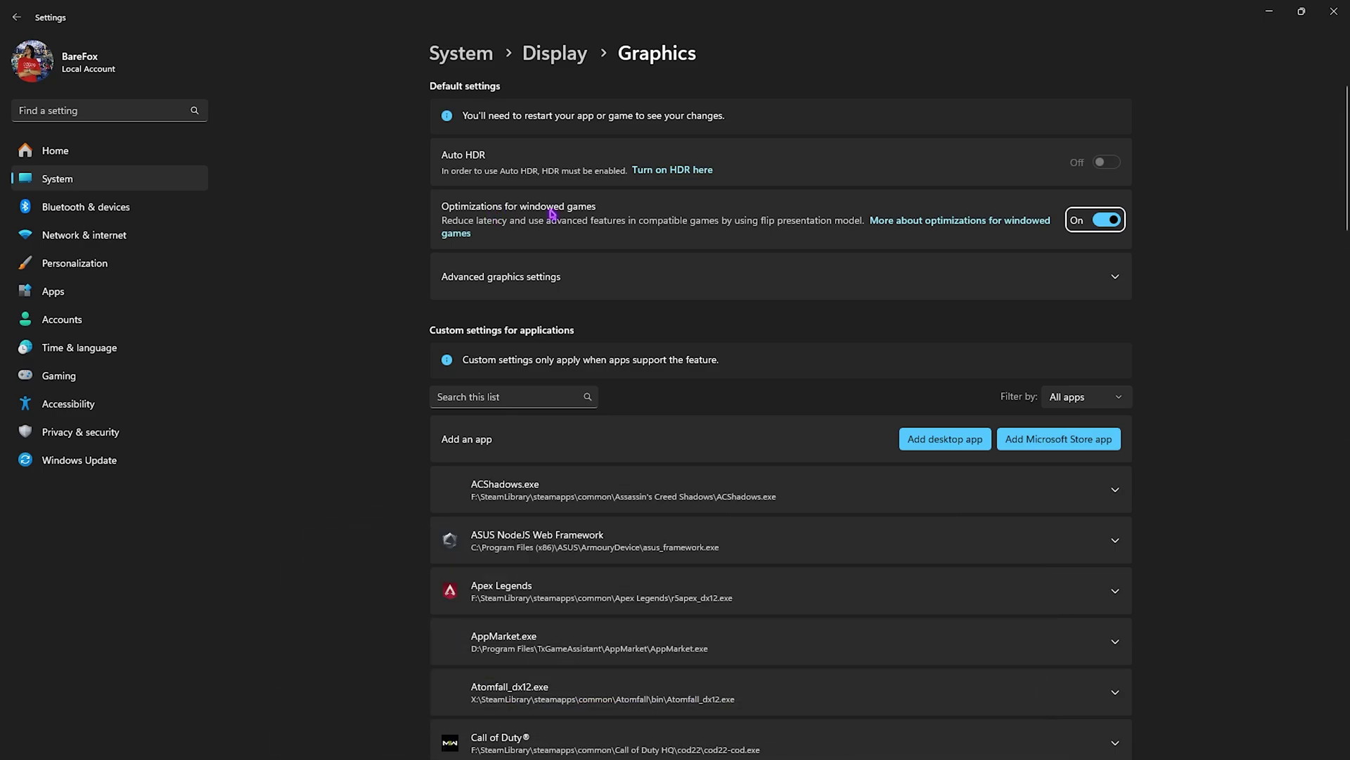
pyautogui.click(570, 279)
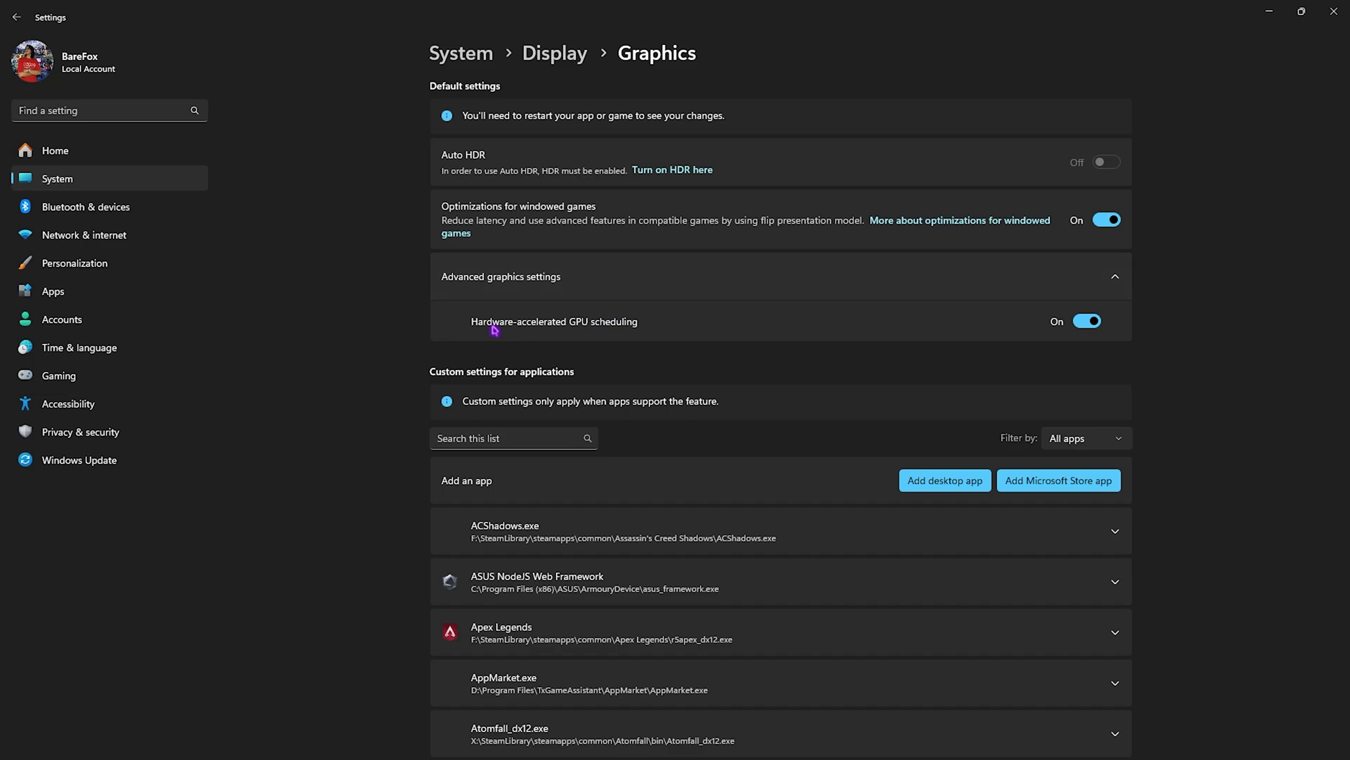
# Add Marvel-Win64-Shipping.exe from MarvelRivals\MarvelGame\Marvel\Binaries\Win64 as a desktop app in the custom graphics settings.
pyautogui.scroll(-3, 495, 330)
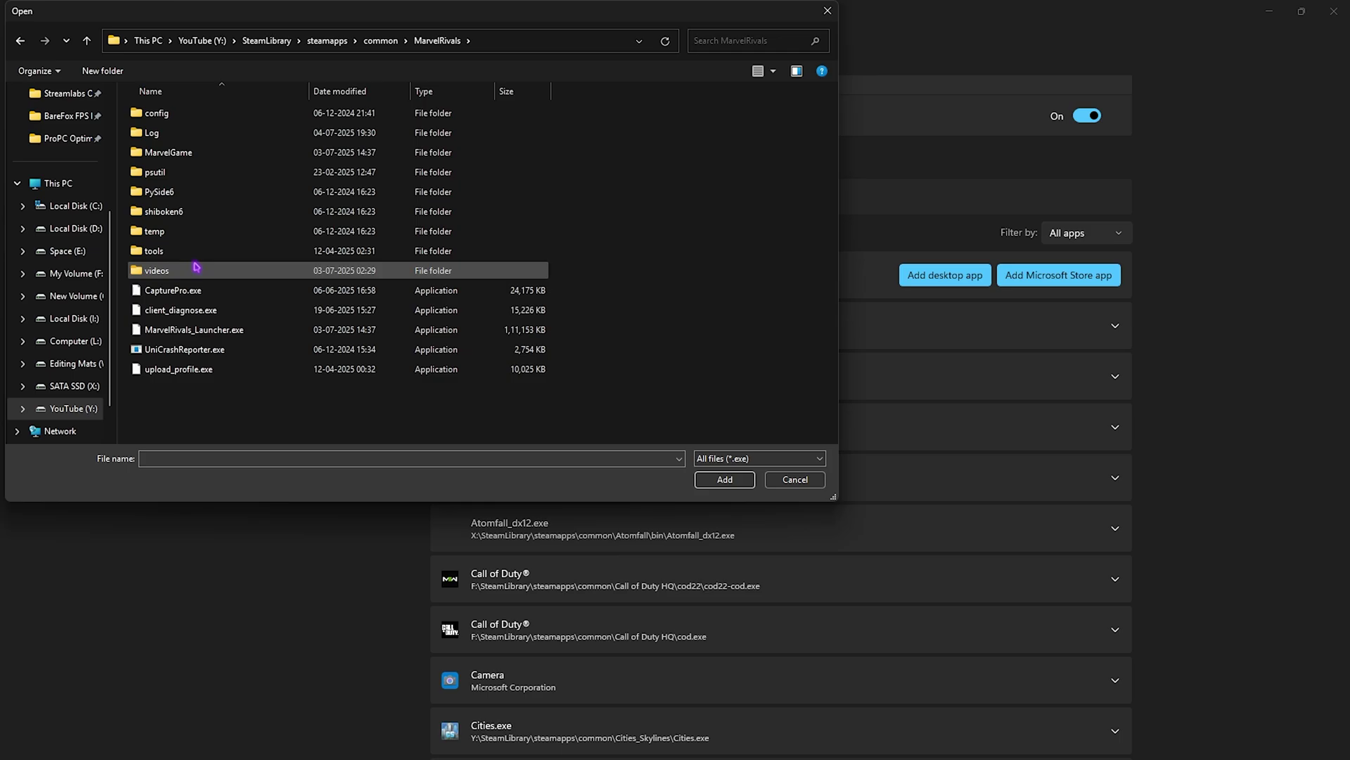
pyautogui.doubleClick(186, 152)
pyautogui.doubleClick(189, 133)
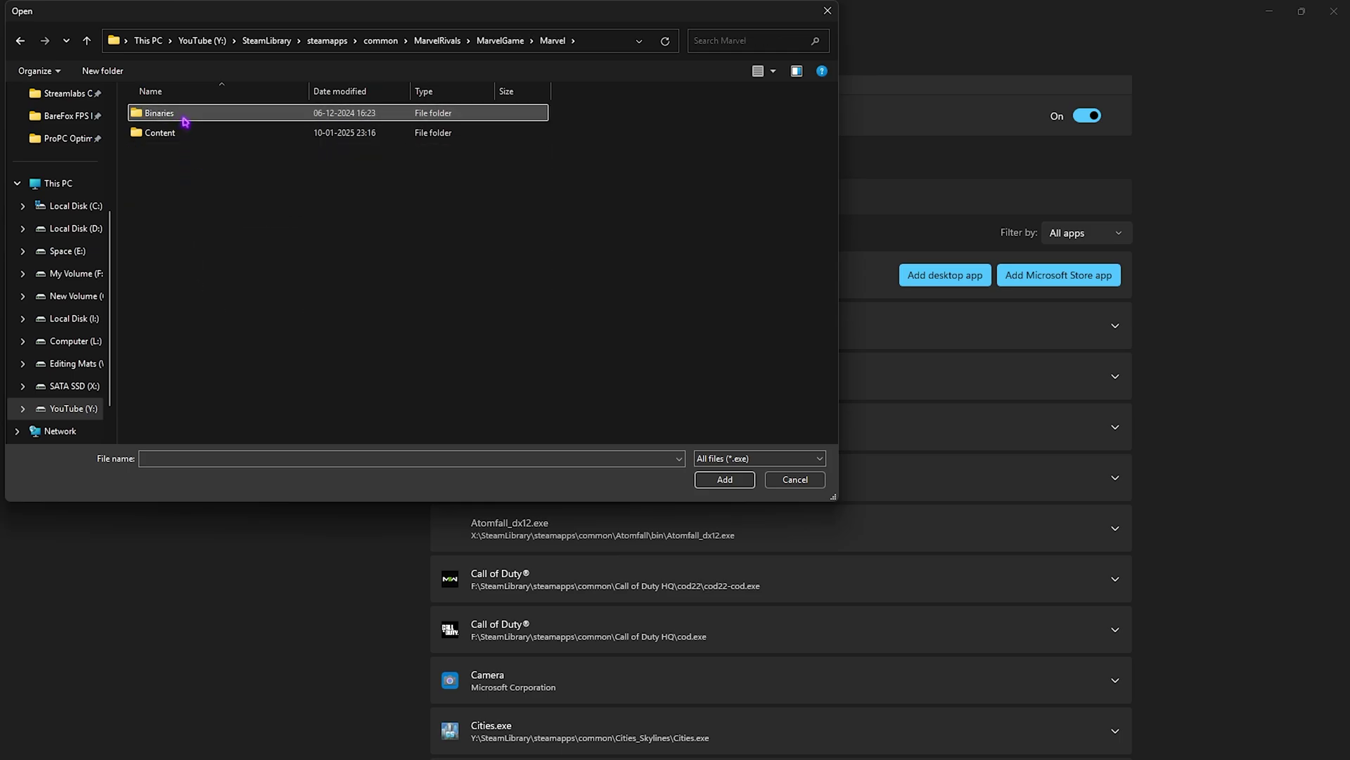
pyautogui.doubleClick(183, 117)
pyautogui.doubleClick(204, 114)
pyautogui.click(205, 213)
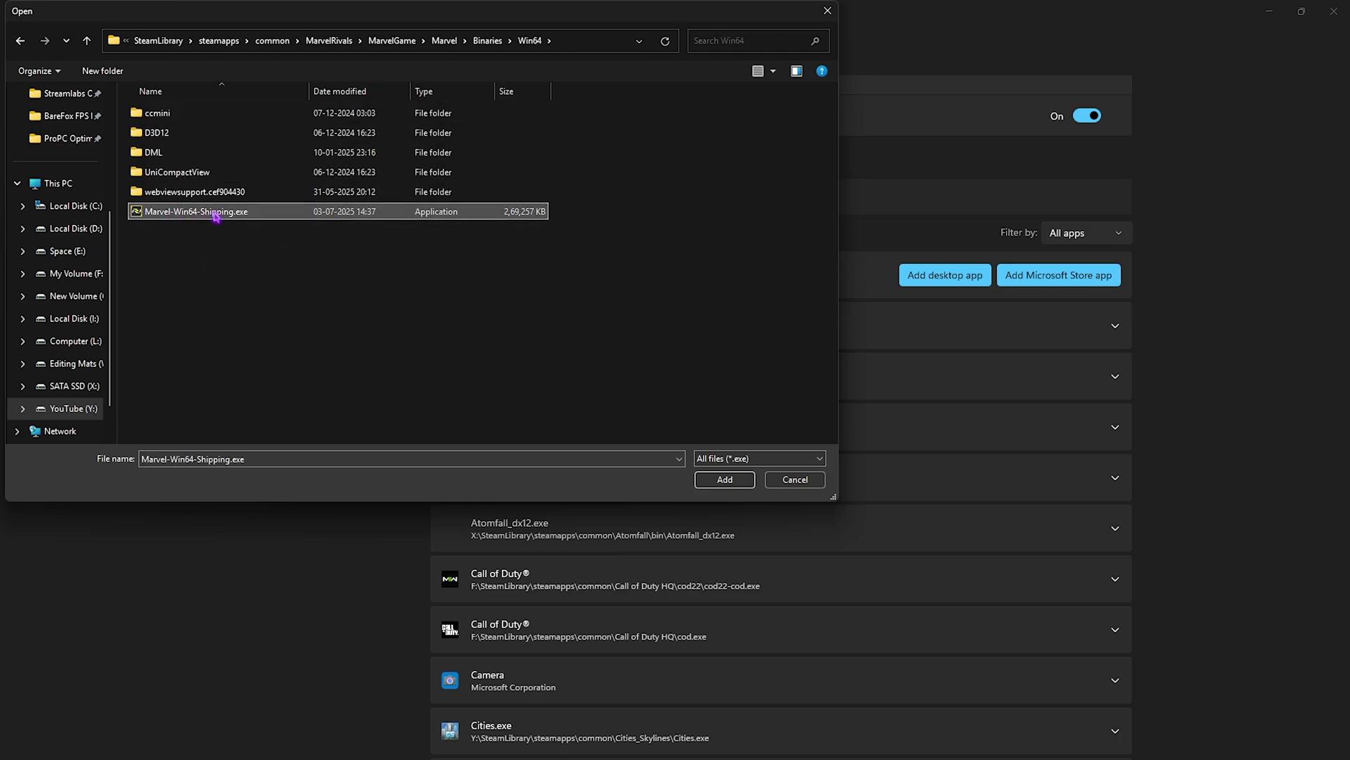
pyautogui.click(725, 479)
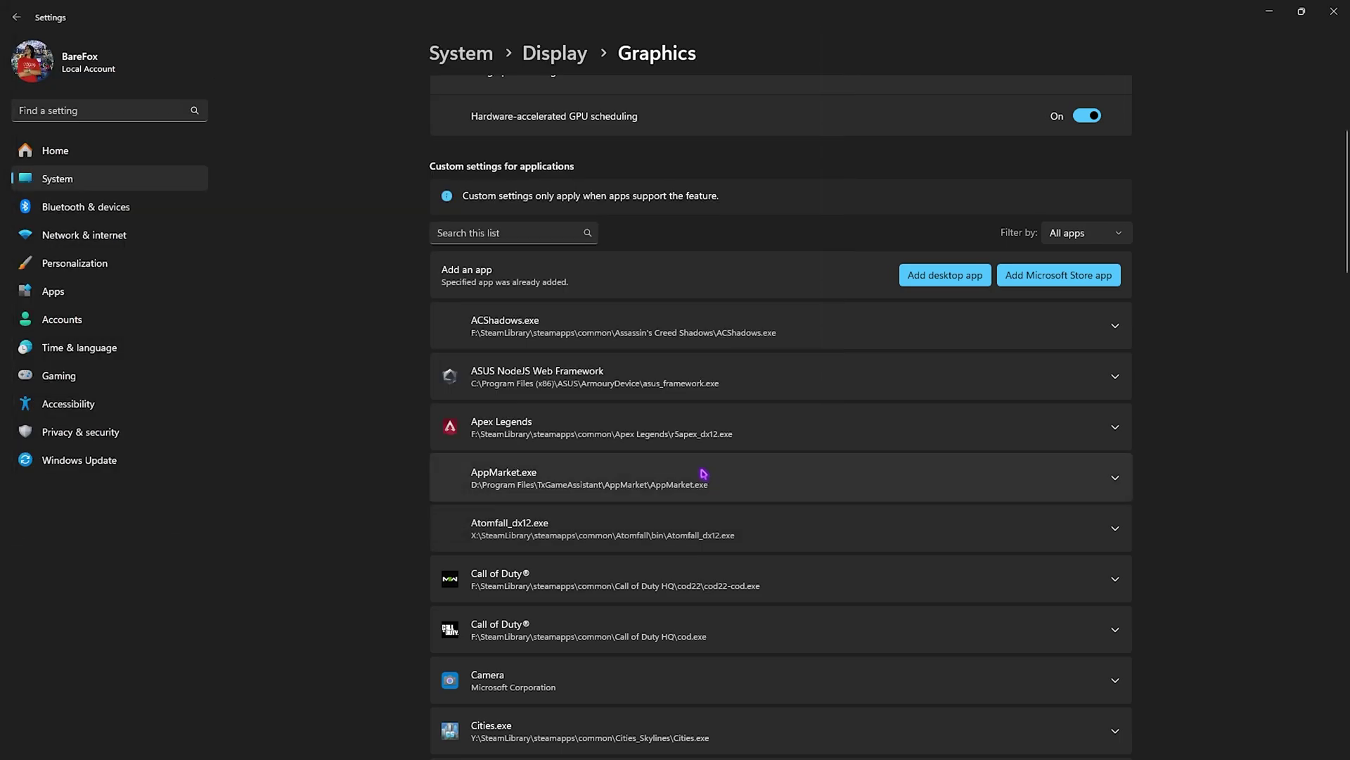
# Set the GPU preference for Marvel Rivals to High Performance (NVIDIA GeForce RTX 2070 SUPER).
pyautogui.scroll(-20, 623, 413)
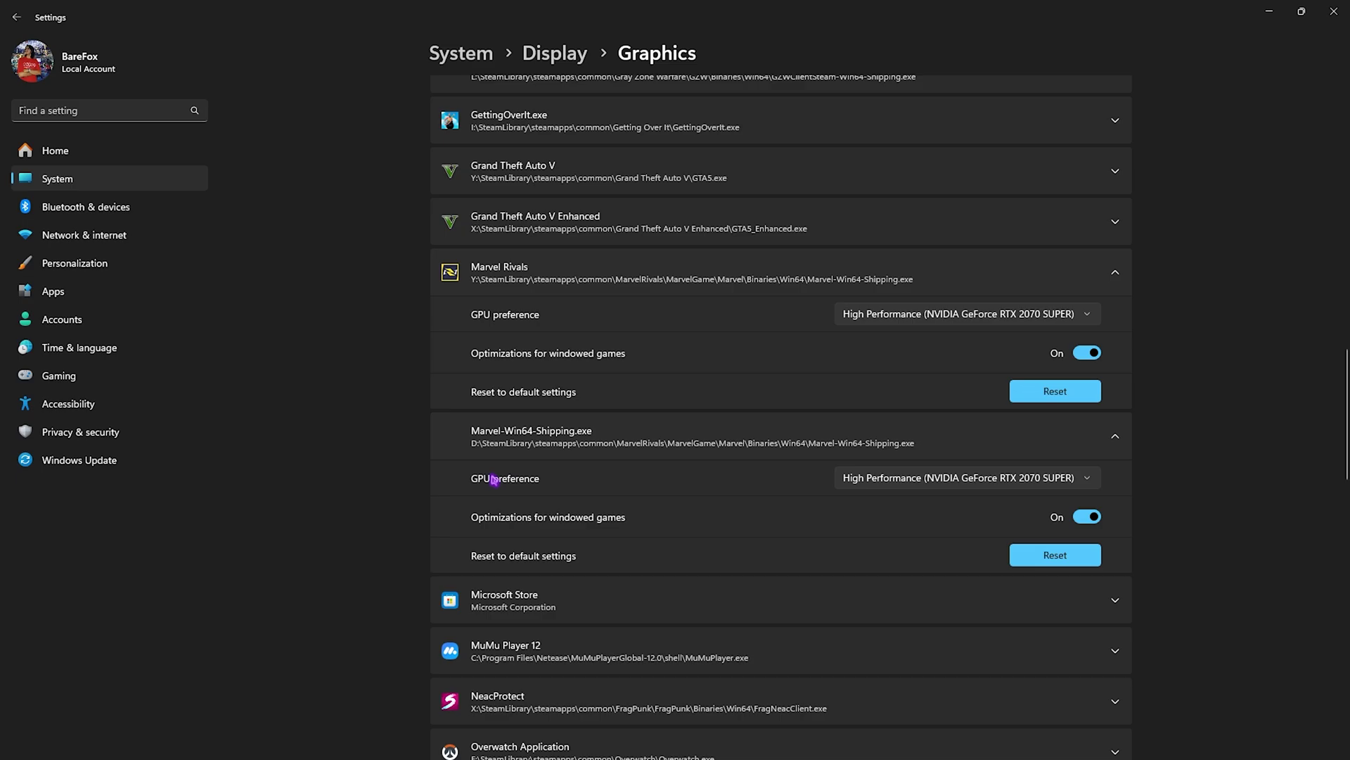
pyautogui.click(897, 471)
pyautogui.click(851, 475)
pyautogui.click(888, 307)
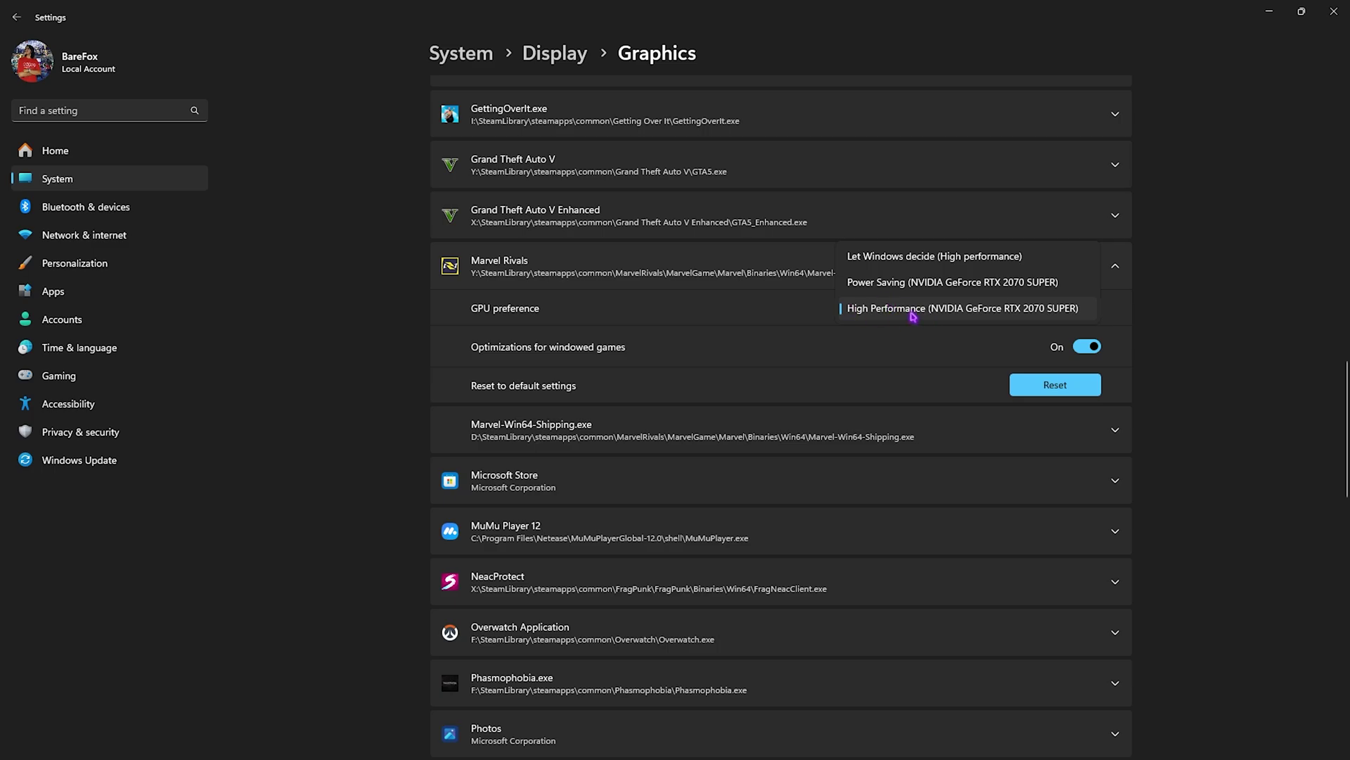
pyautogui.click(893, 311)
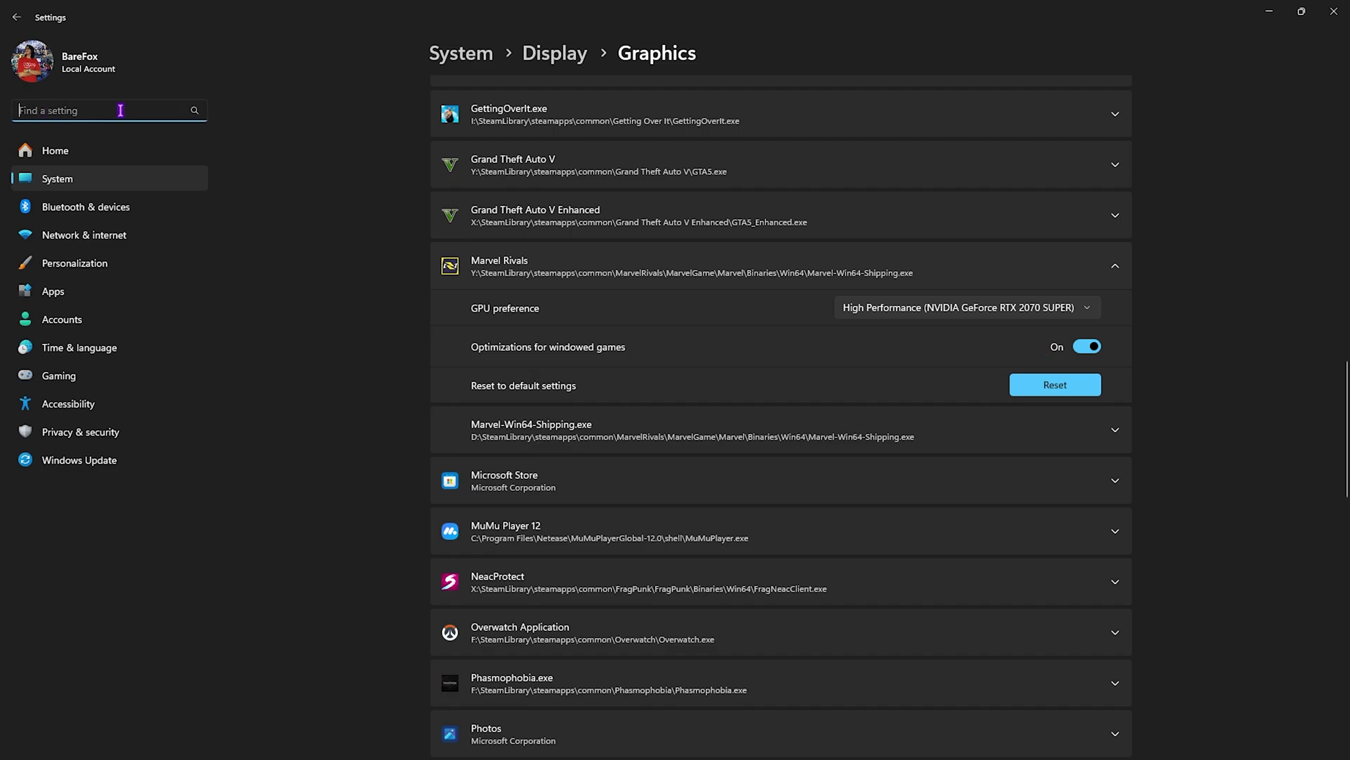
# Search Settings for memory, check the Memory integrity option on the Core isolation page, and close Windows Security.
pyautogui.write('emory')
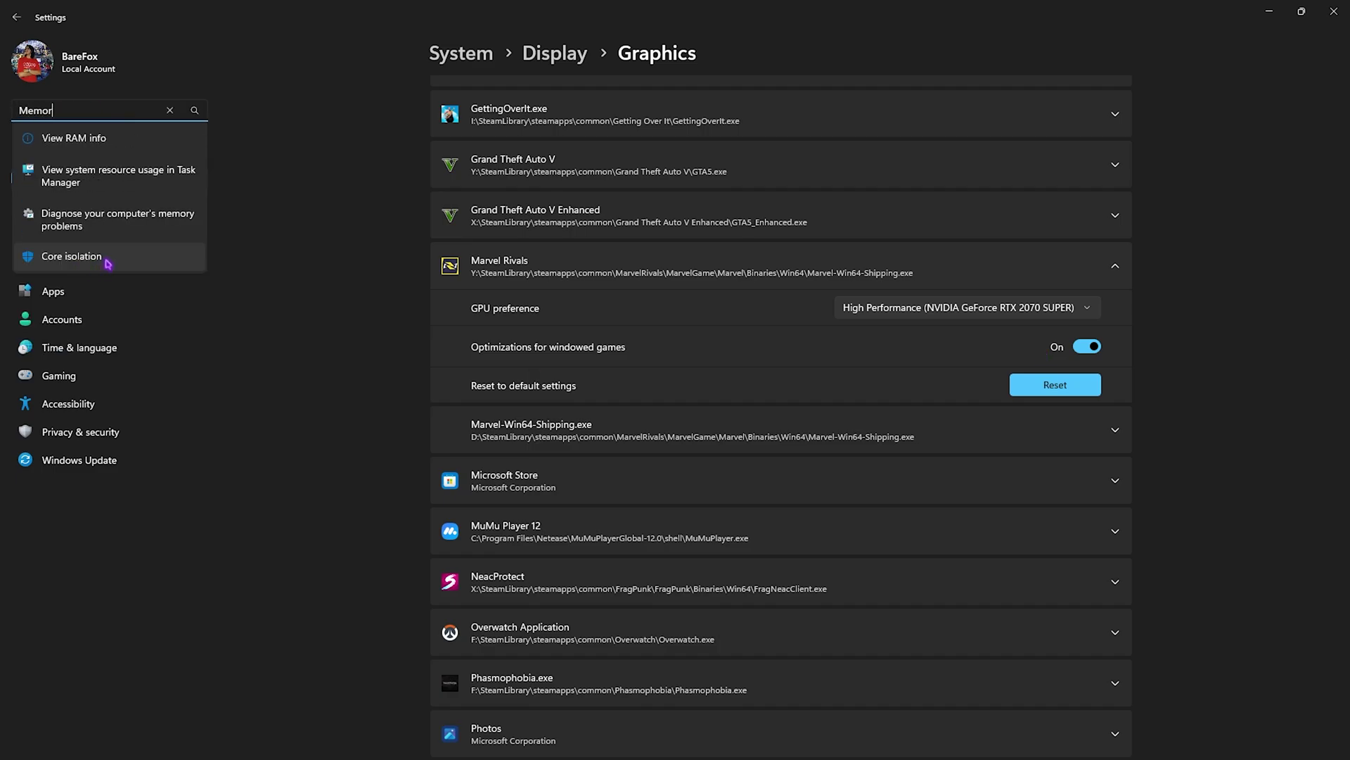
pyautogui.click(78, 260)
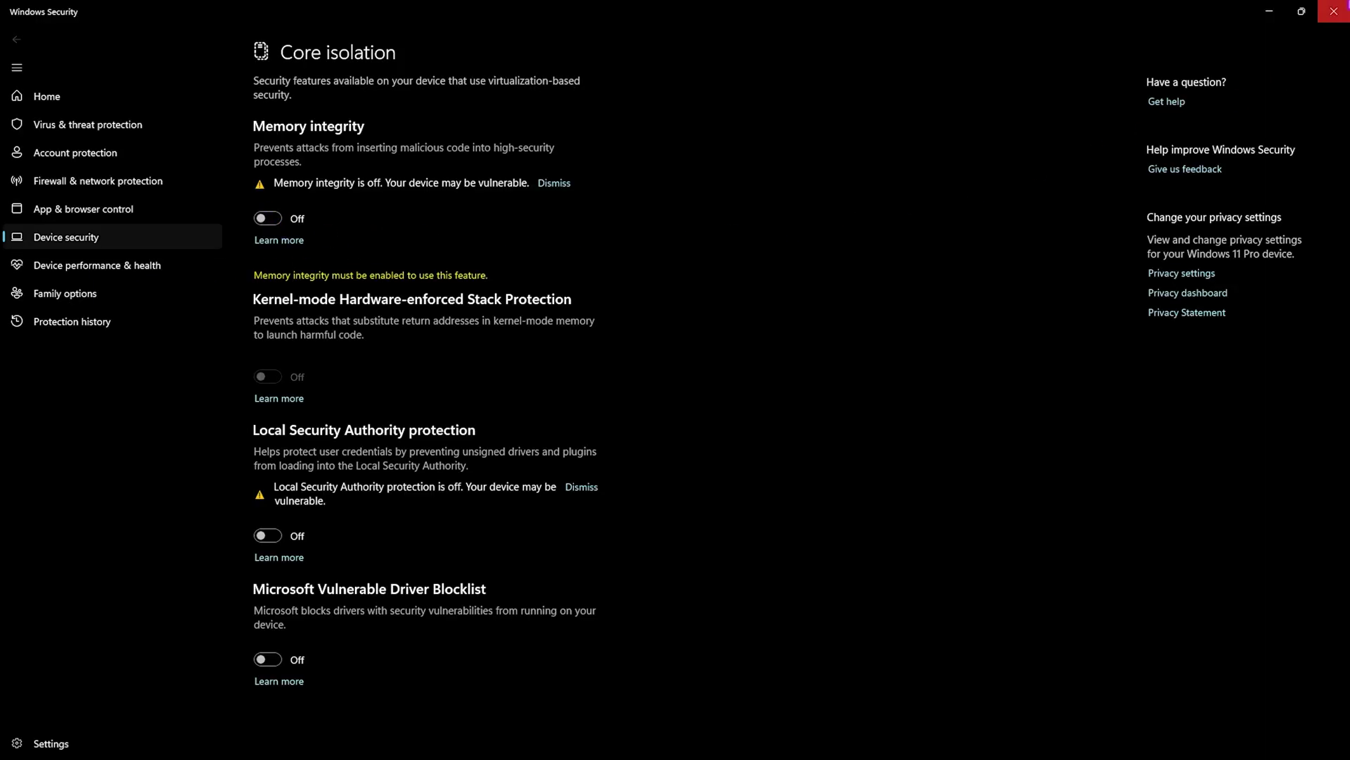
pyautogui.click(1334, 11)
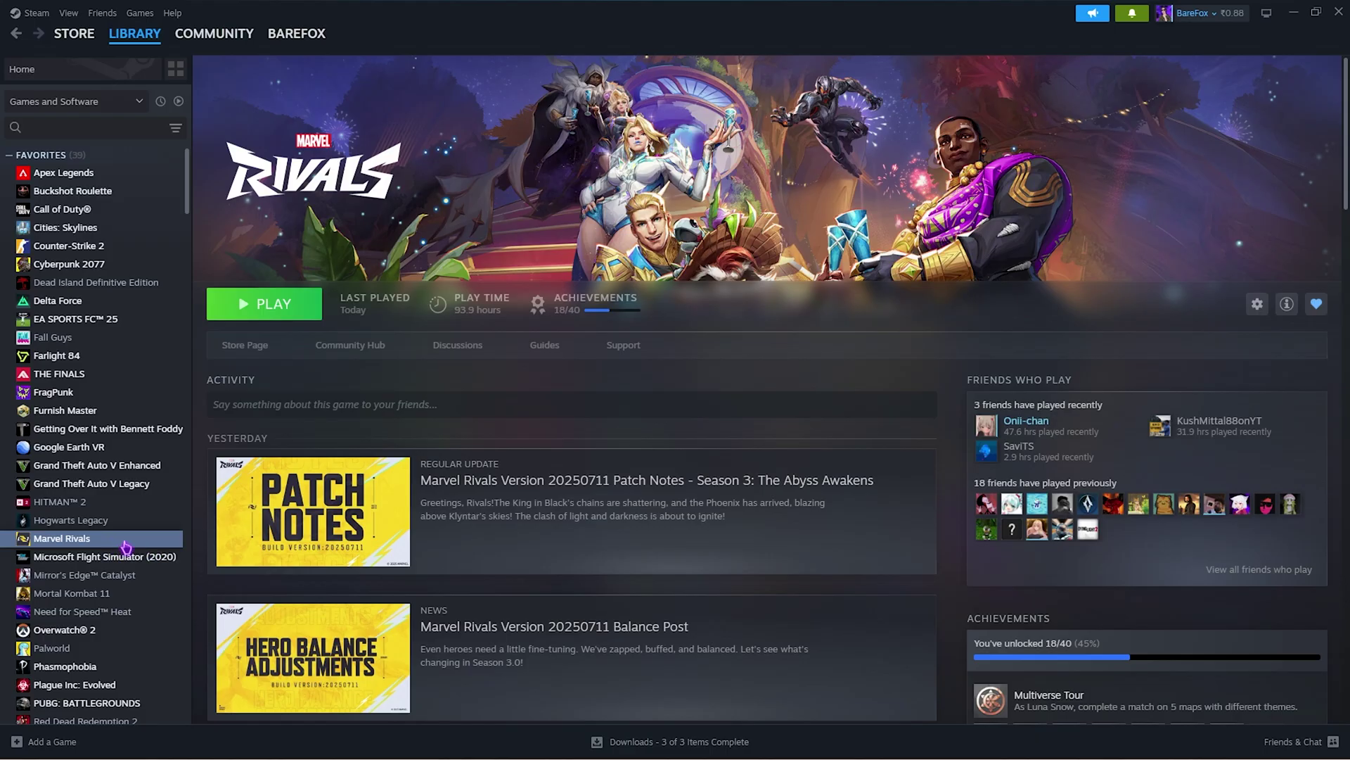
# Switch to the Steam library, browse the local files of Marvel Rivals, and maximize the folder window.
pyautogui.rightClick(126, 548)
pyautogui.moveTo(177, 625)
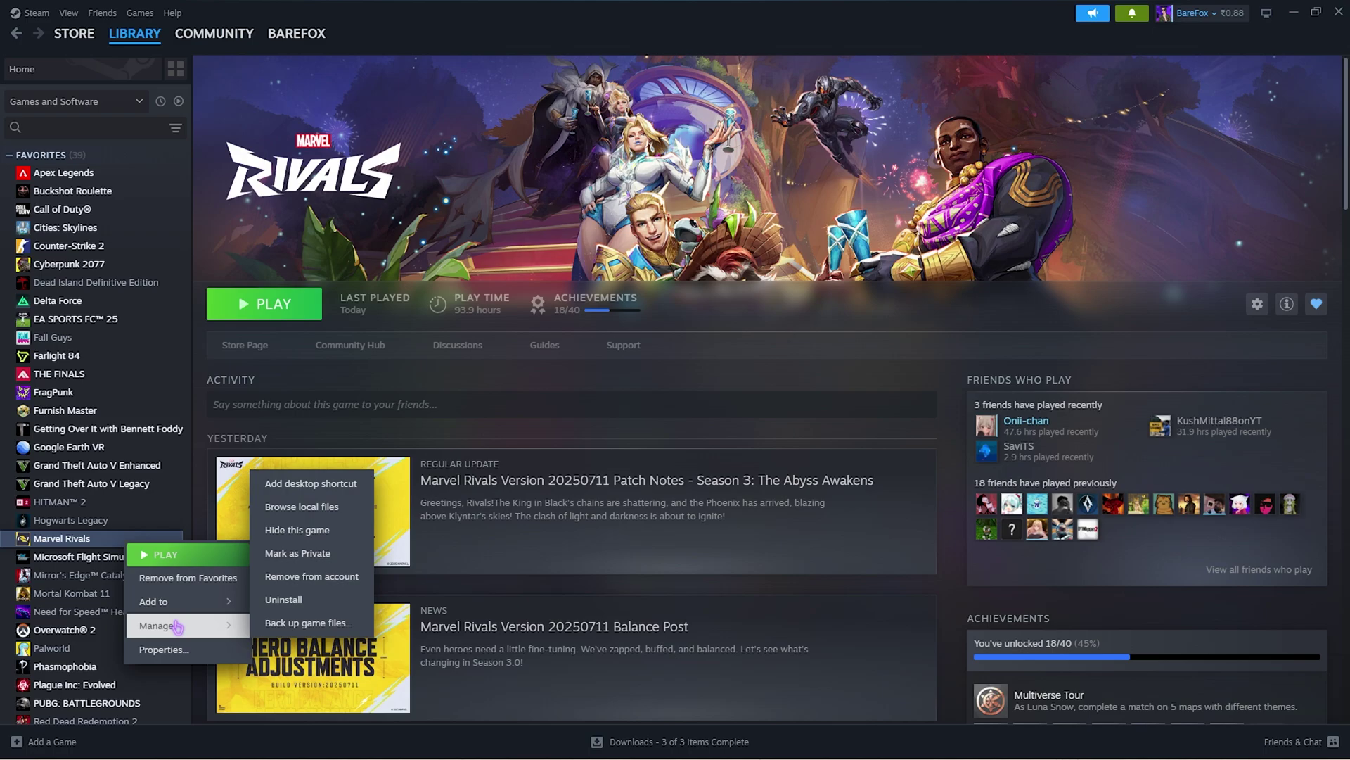
pyautogui.click(300, 507)
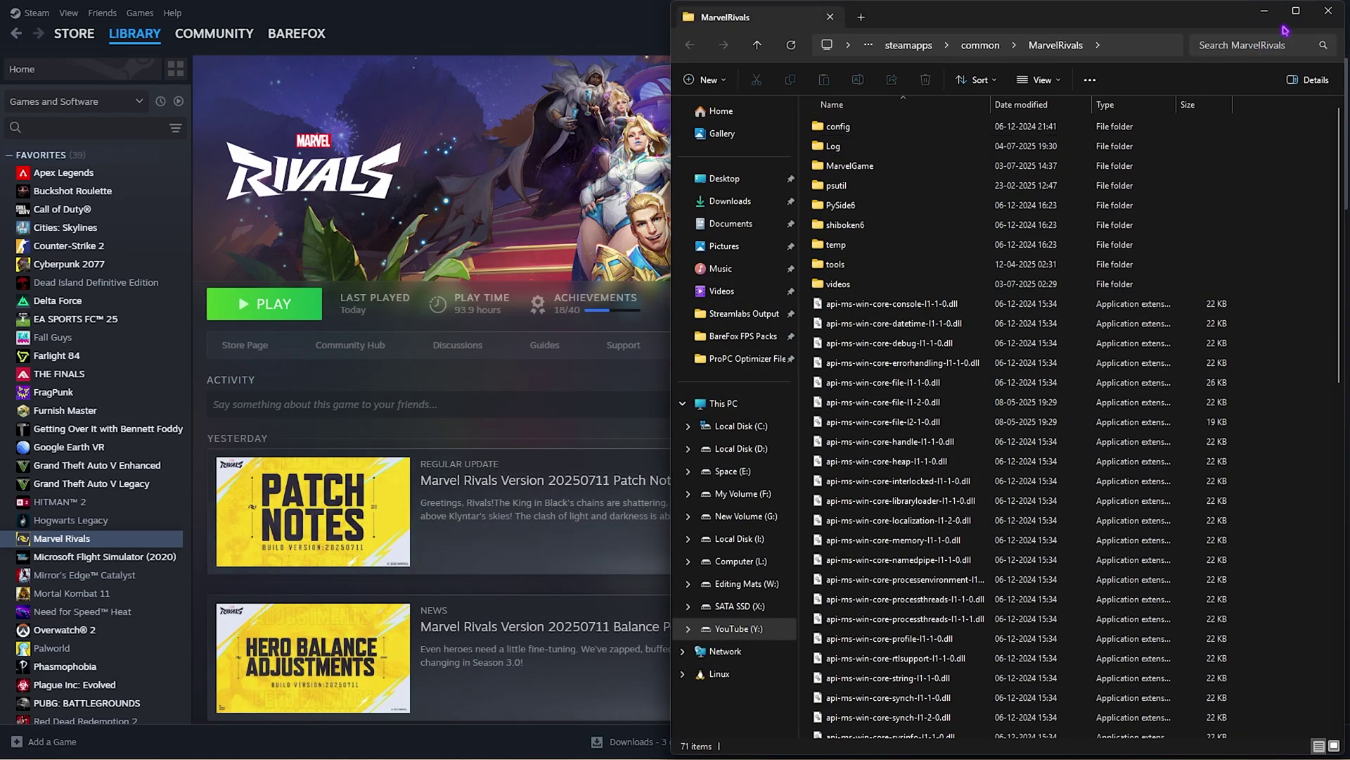
pyautogui.click(1296, 11)
# Go to MarvelGame\Marvel\Binaries\Win64 in the game folder and select Marvel-Win64-Shipping.exe.
pyautogui.doubleClick(181, 172)
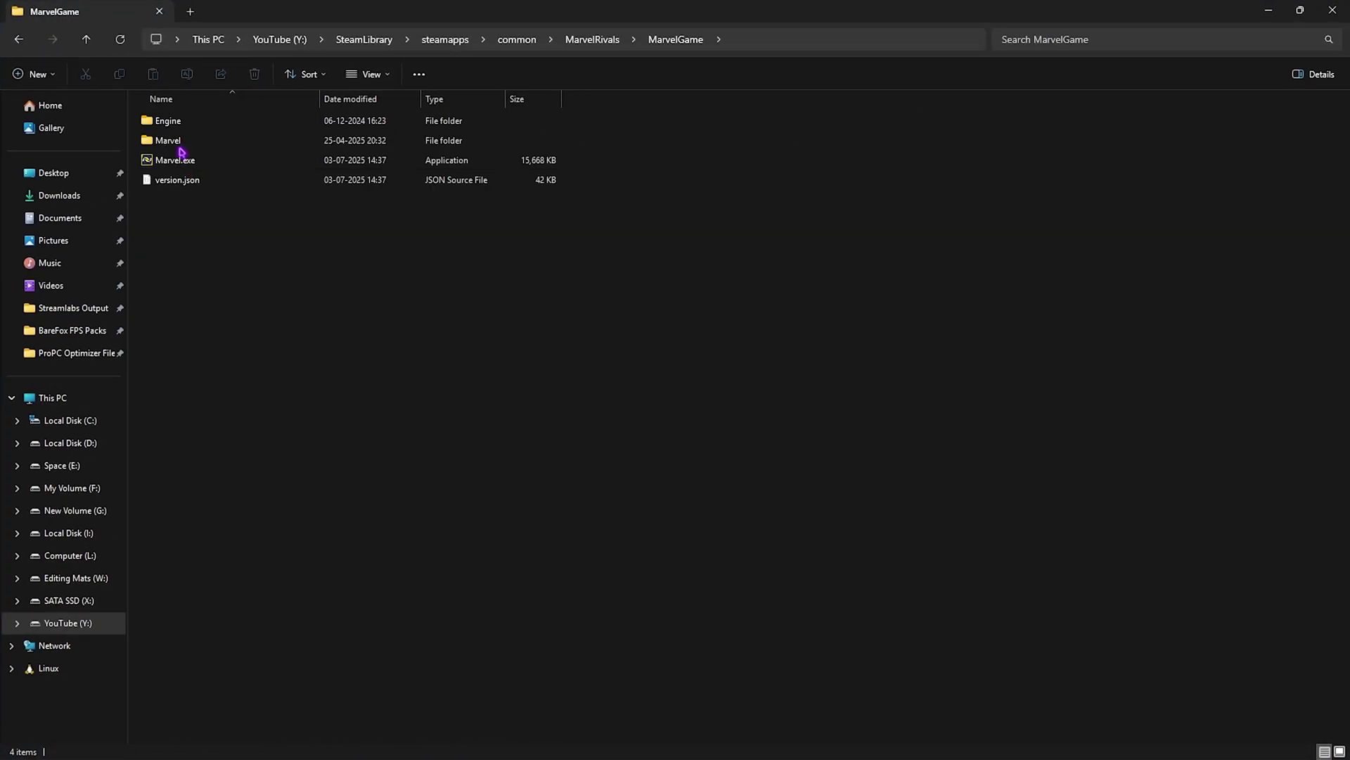
pyautogui.doubleClick(169, 140)
pyautogui.doubleClick(168, 120)
pyautogui.doubleClick(173, 121)
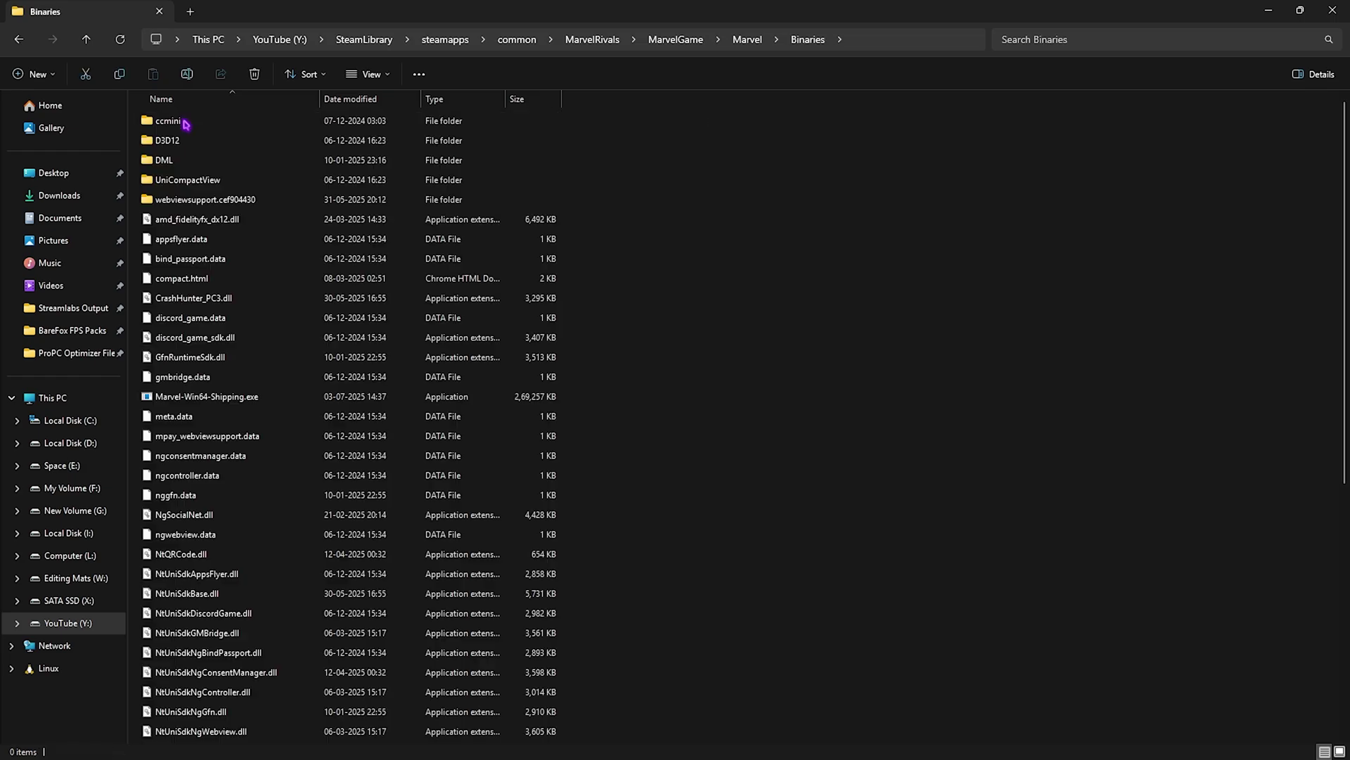
pyautogui.click(224, 397)
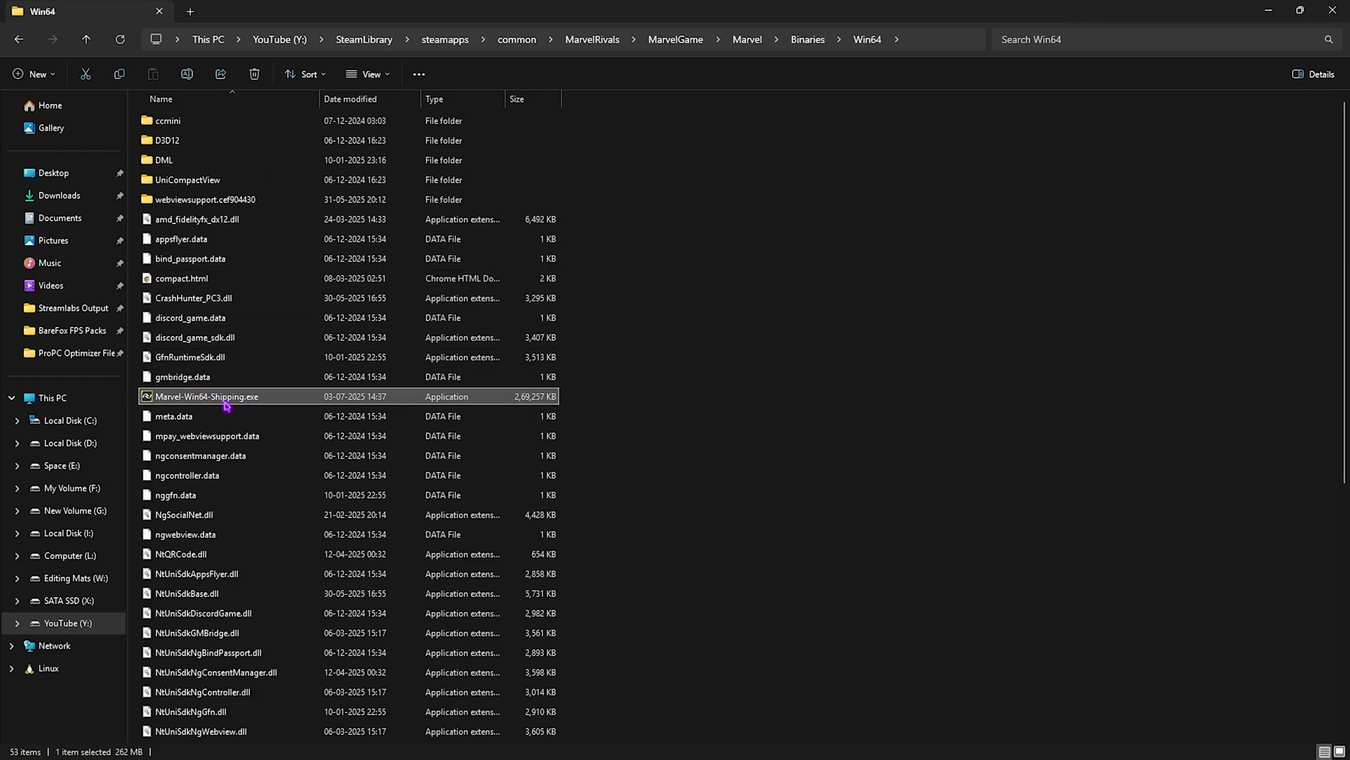
# Review the executable's compatibility properties for disabled fullscreen optimizations and high DPI scaling override by Application, and close them.
pyautogui.rightClick(226, 401)
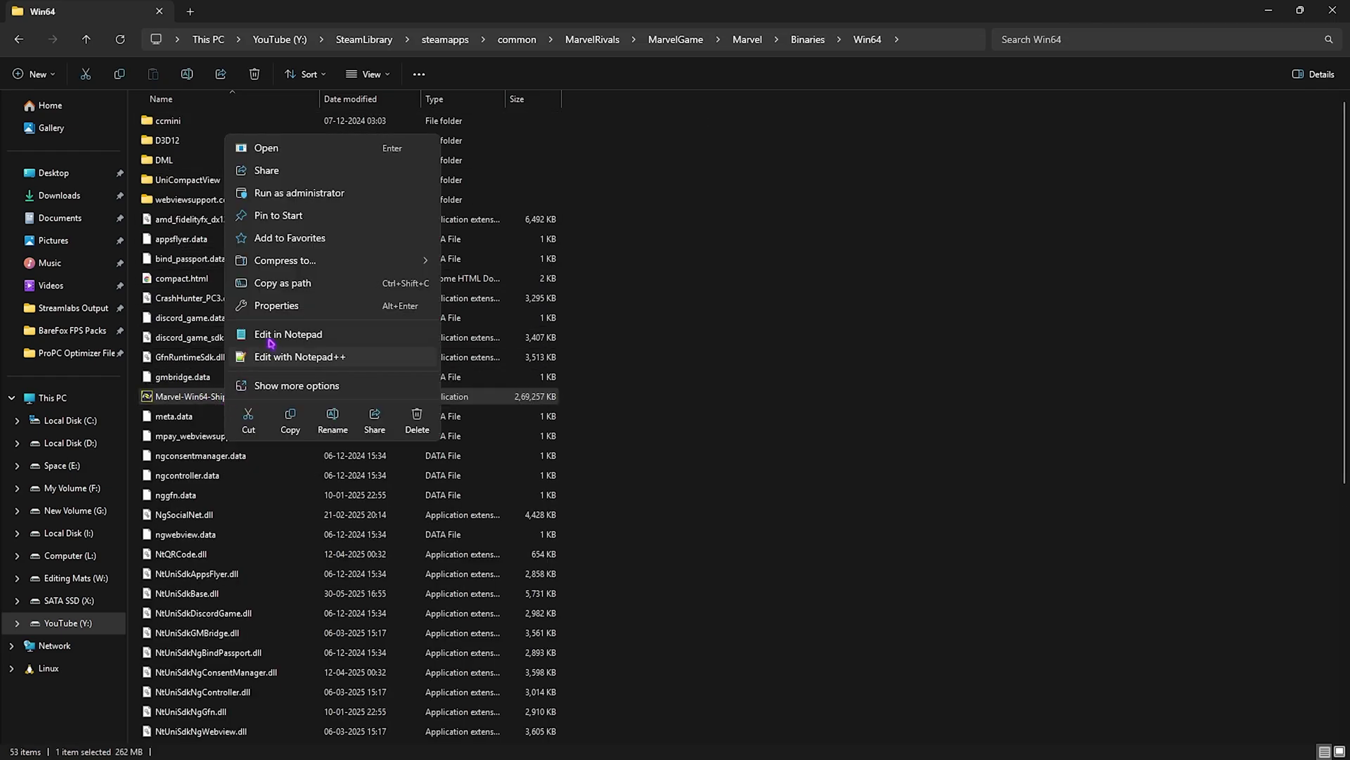
pyautogui.click(281, 310)
pyautogui.click(360, 402)
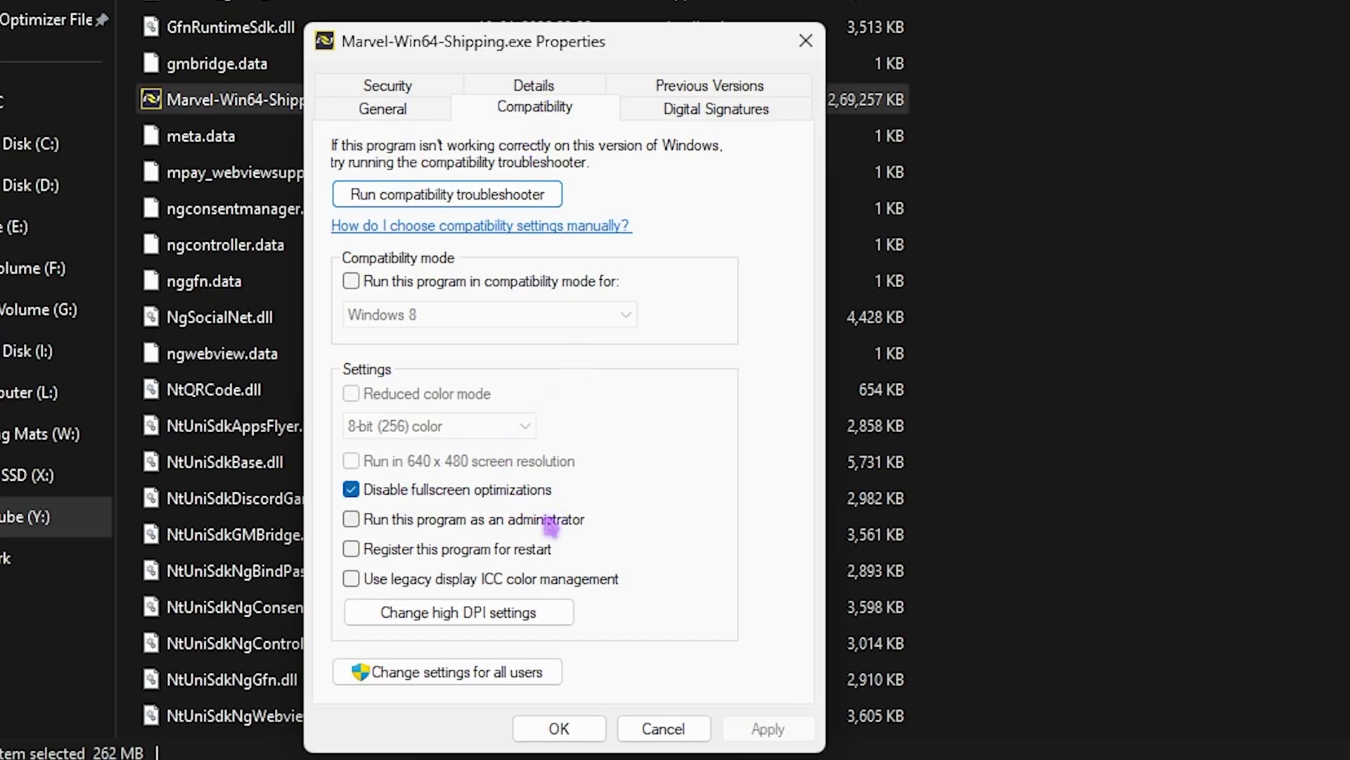
pyautogui.click(478, 613)
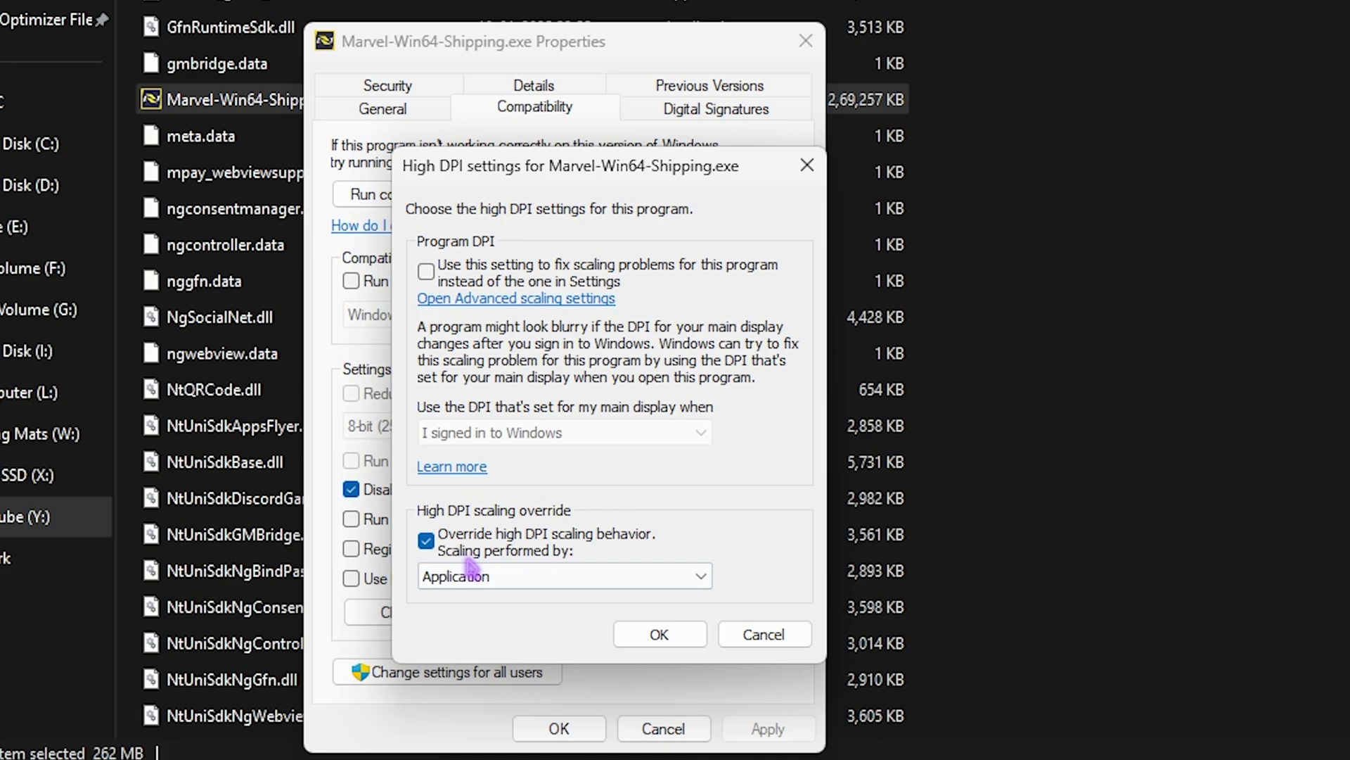
pyautogui.click(651, 637)
pyautogui.click(626, 728)
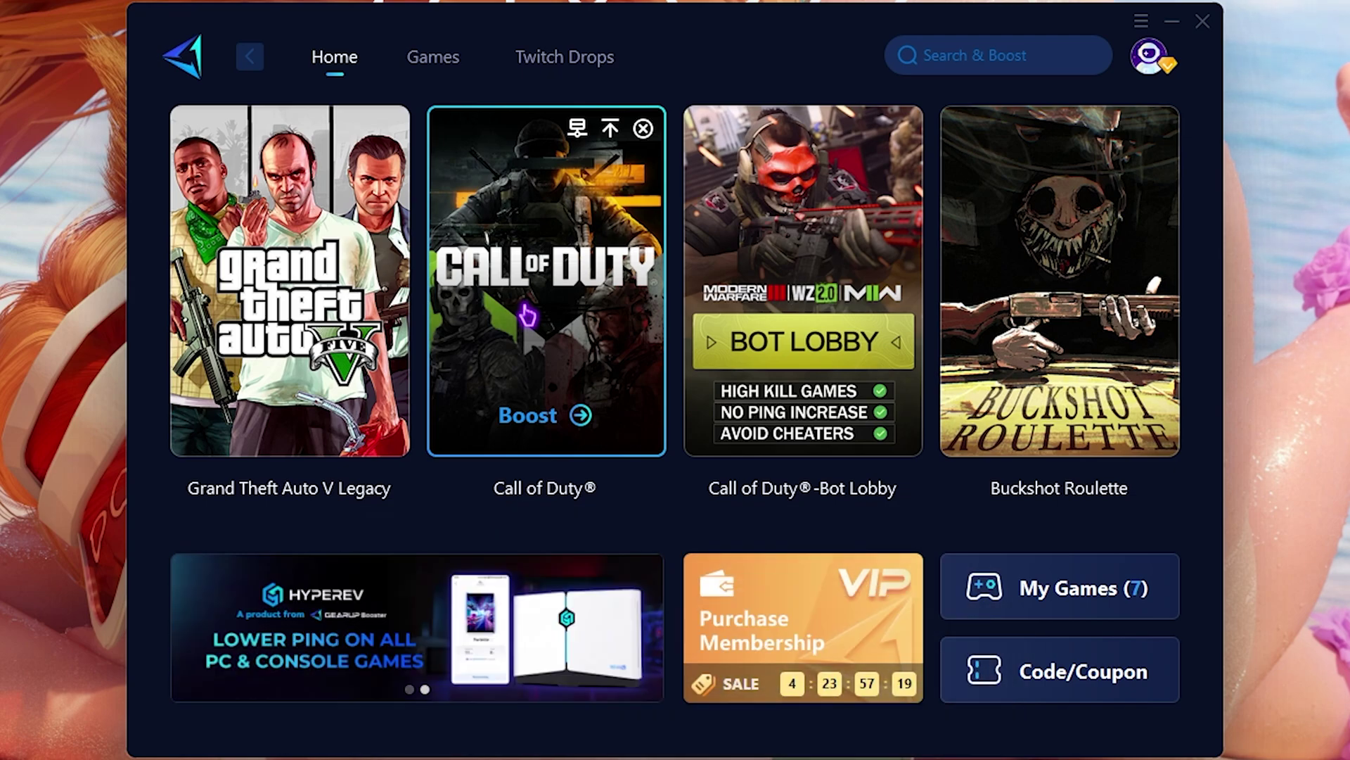
# Switch to GearUP Booster, search for Marvel, and start boosting Marvel Rivals.
pyautogui.click(960, 55)
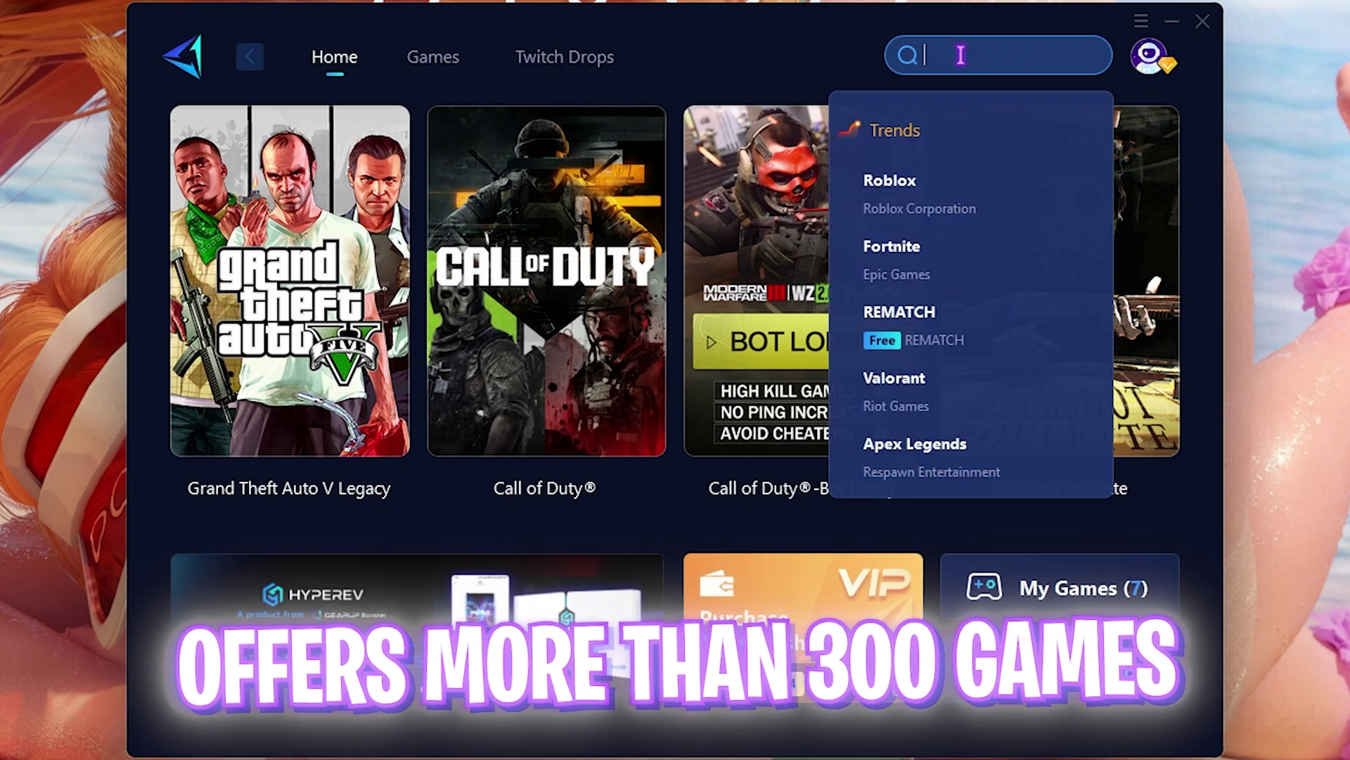
pyautogui.write('Marvel')
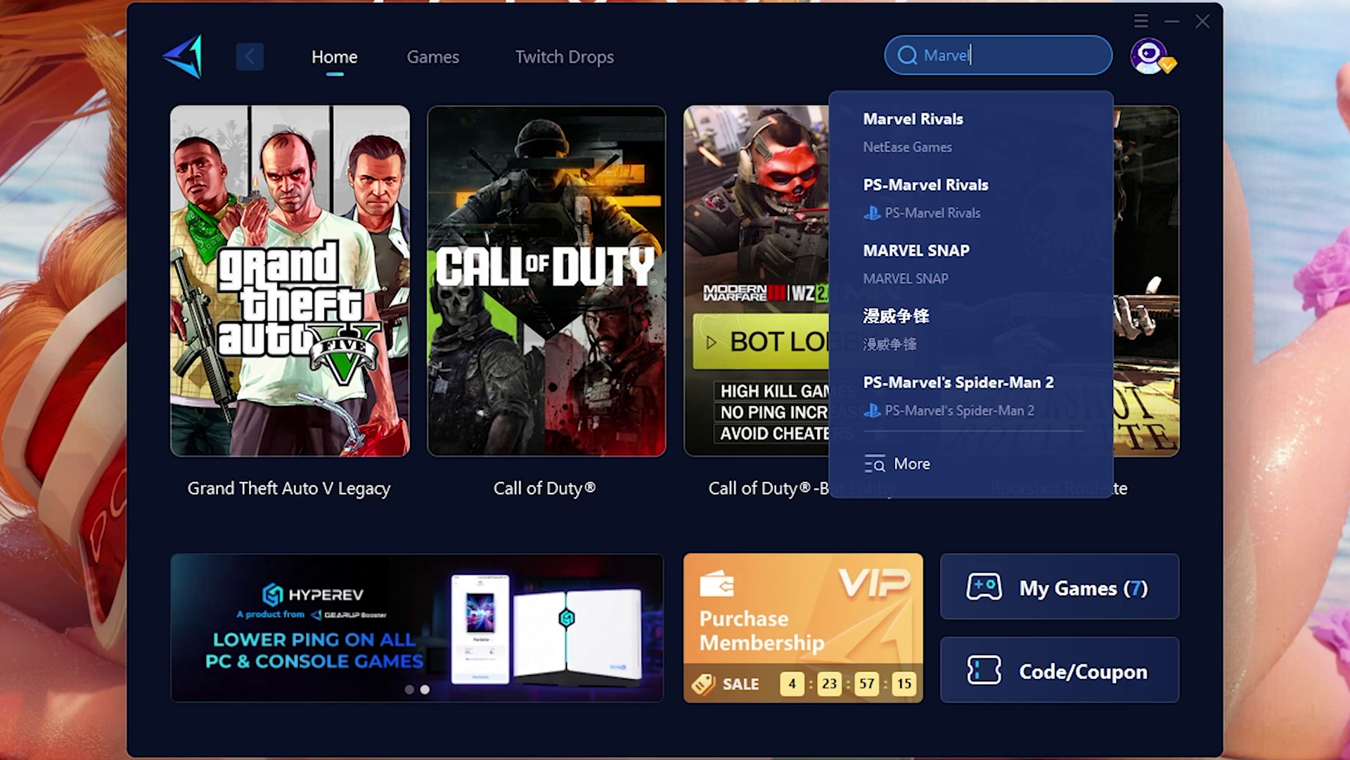
pyautogui.click(964, 127)
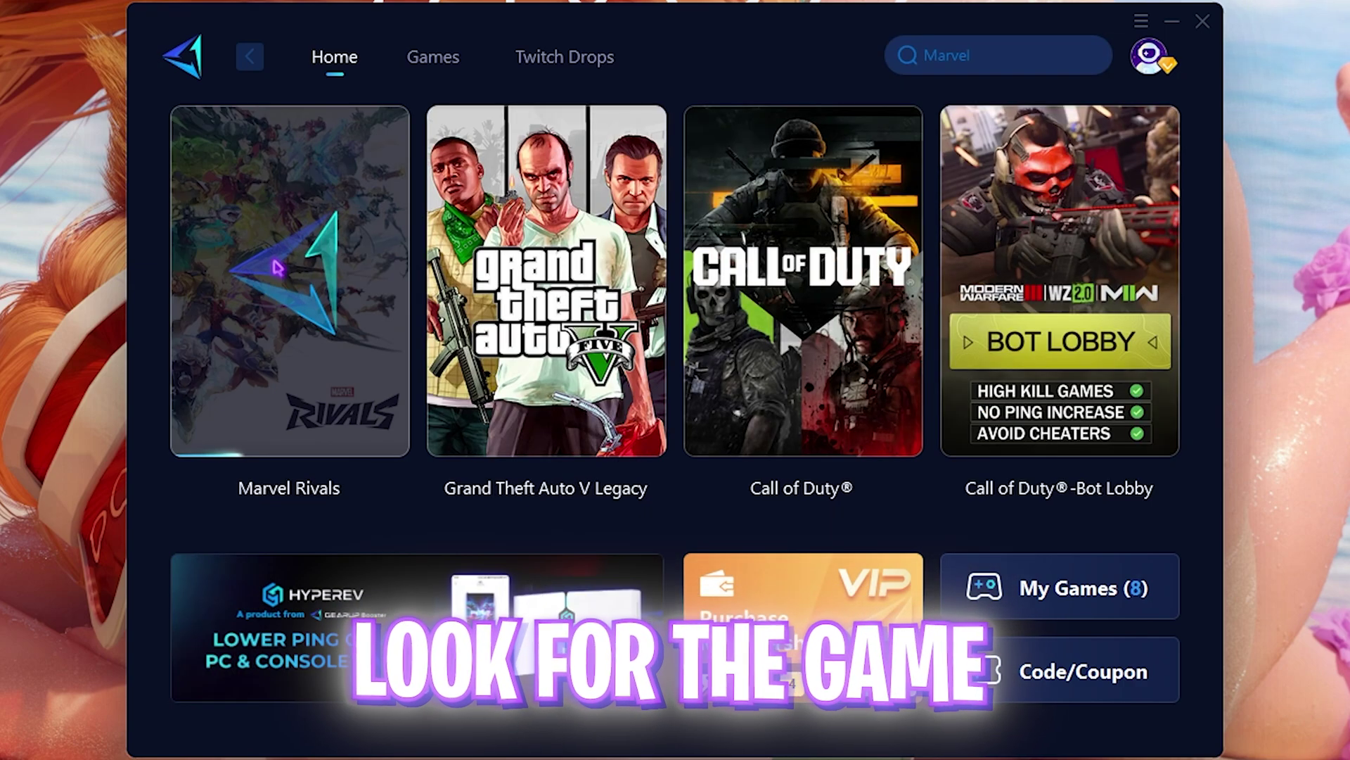
pyautogui.click(277, 267)
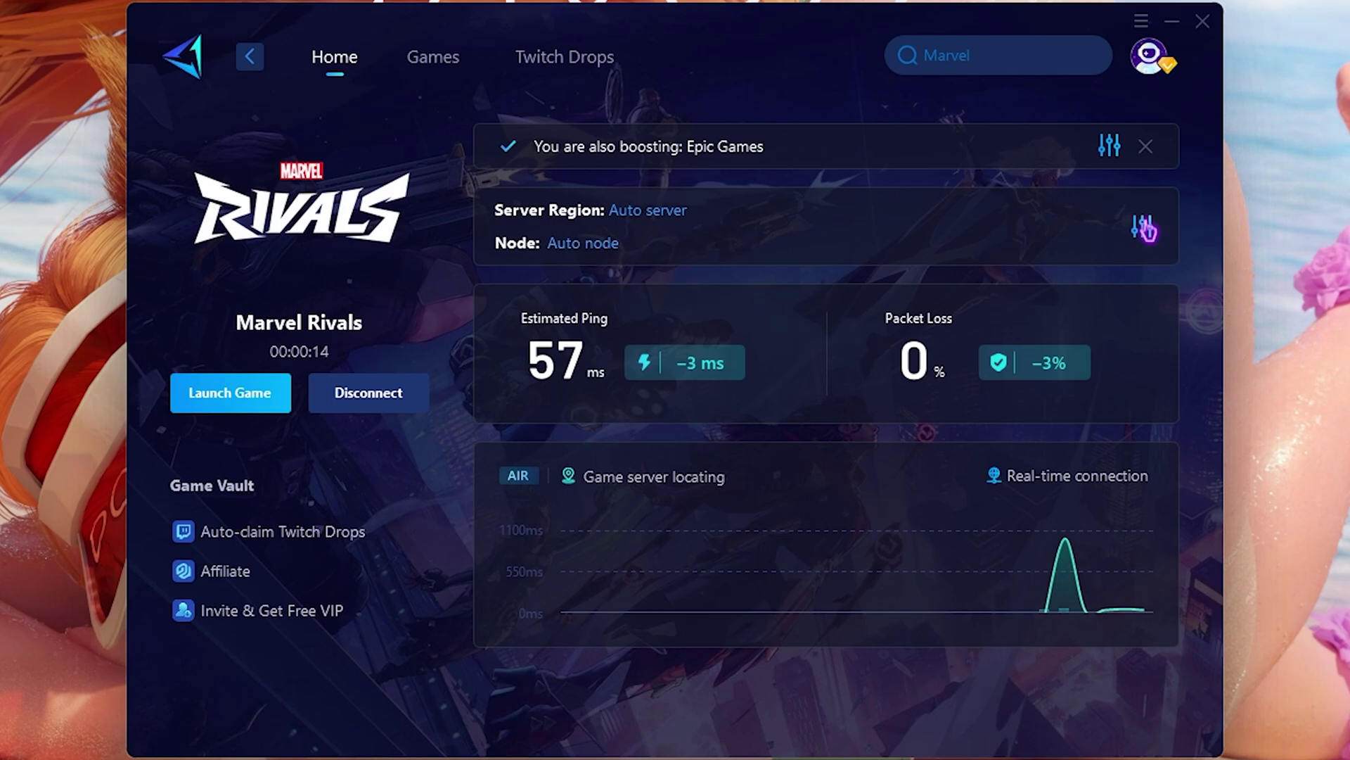
pyautogui.click(663, 214)
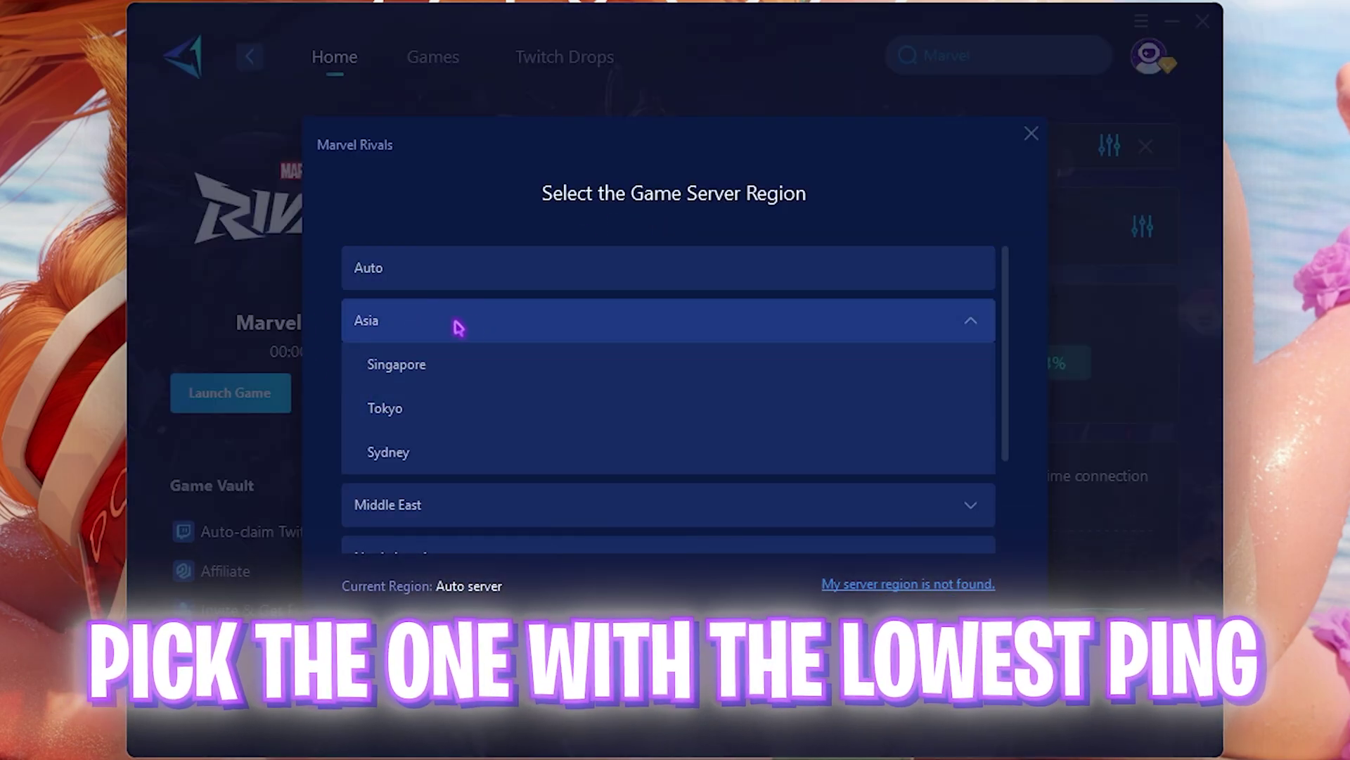
pyautogui.click(443, 371)
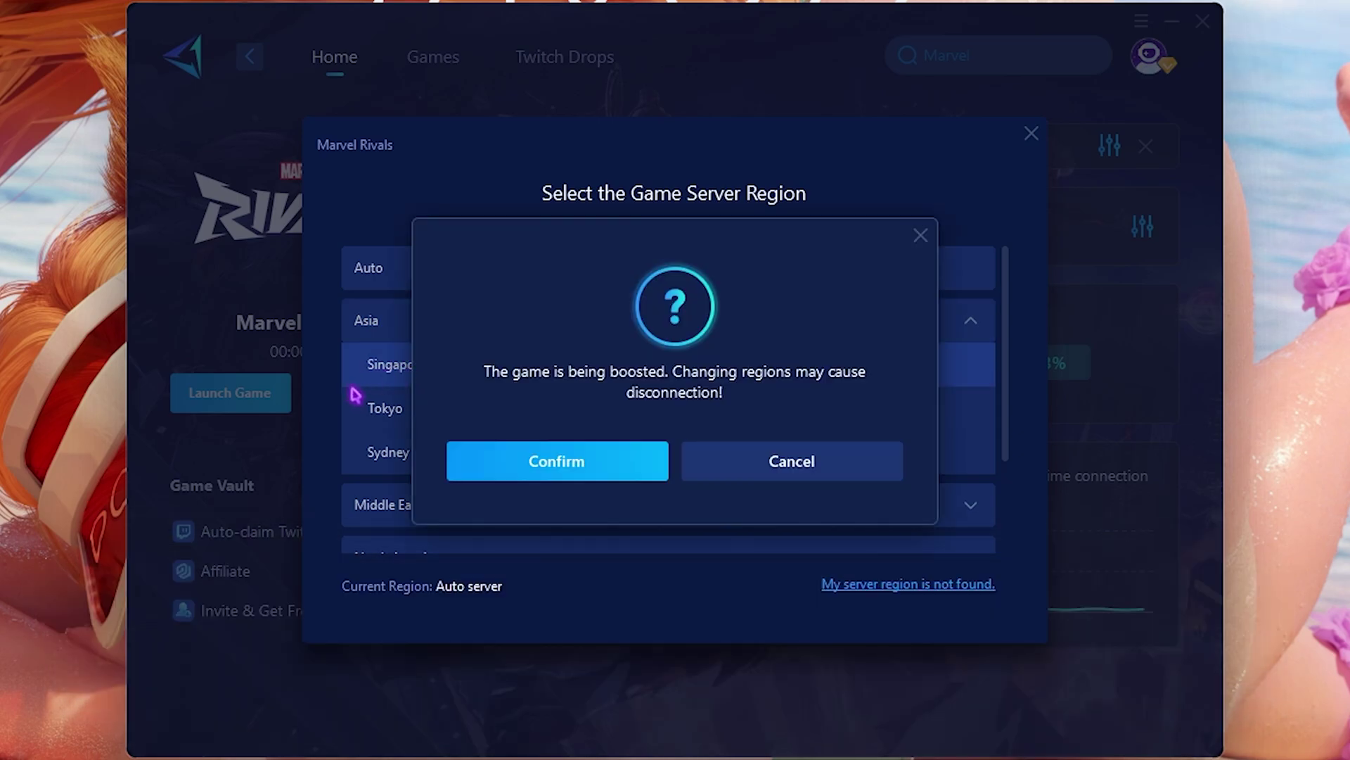
pyautogui.click(706, 462)
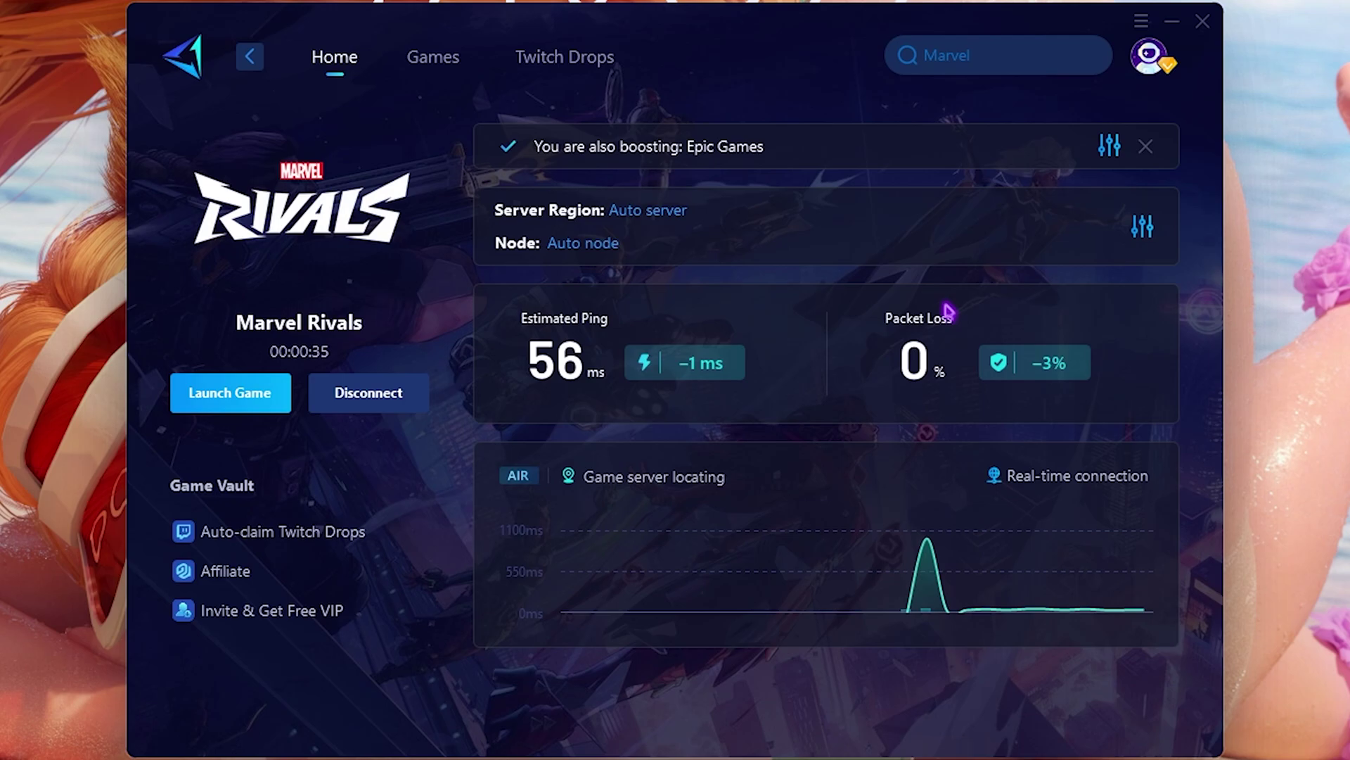
# Return to the home page, check the Optimize RAM after boosting option in the booster's Optimization Settings, and close the settings.
pyautogui.click(255, 62)
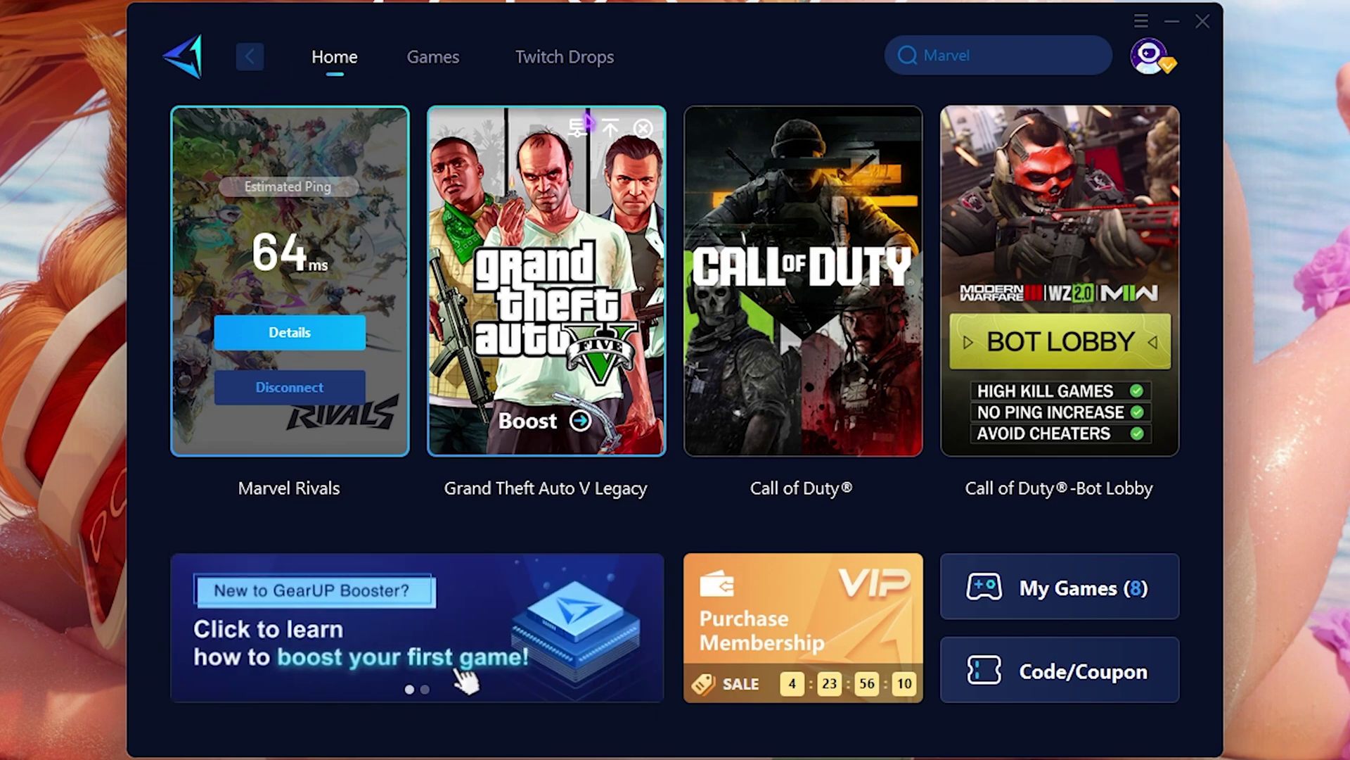
pyautogui.click(1148, 56)
pyautogui.click(1187, 196)
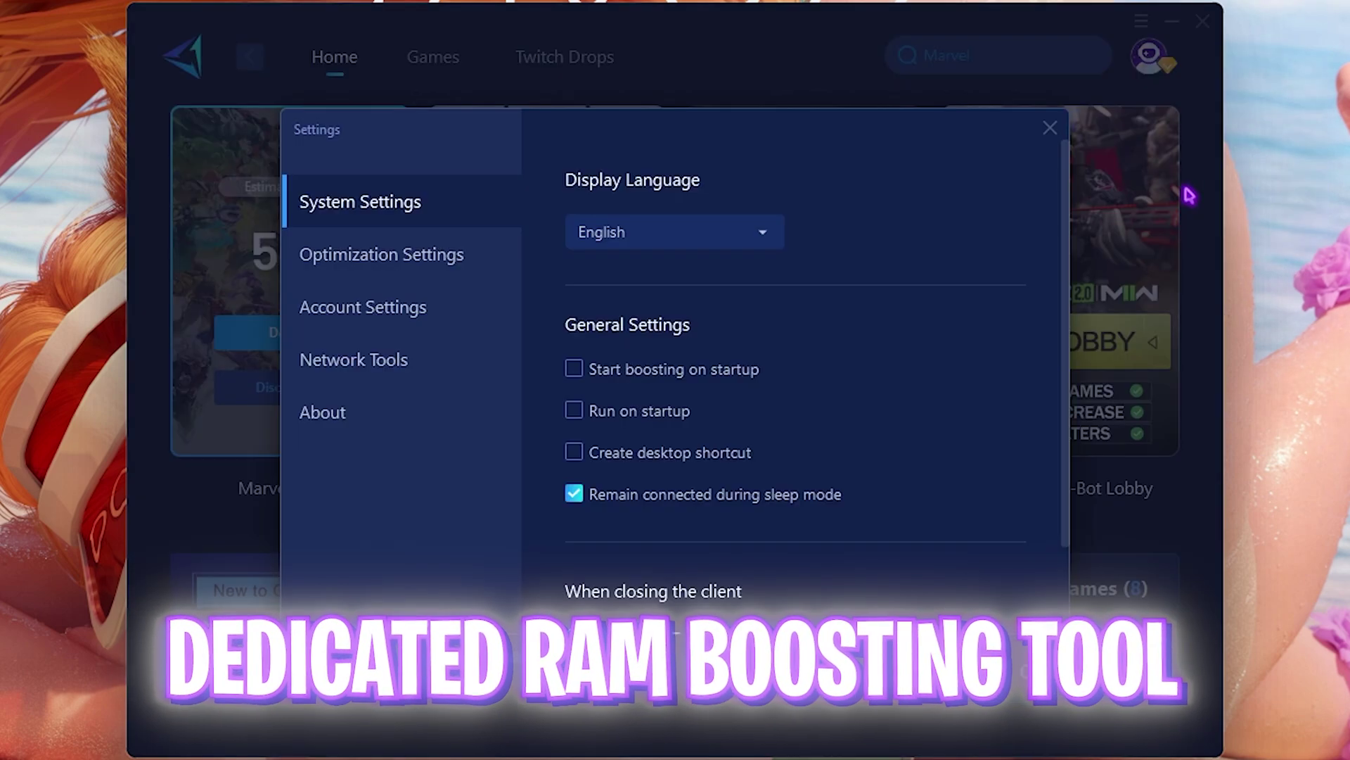
pyautogui.click(373, 257)
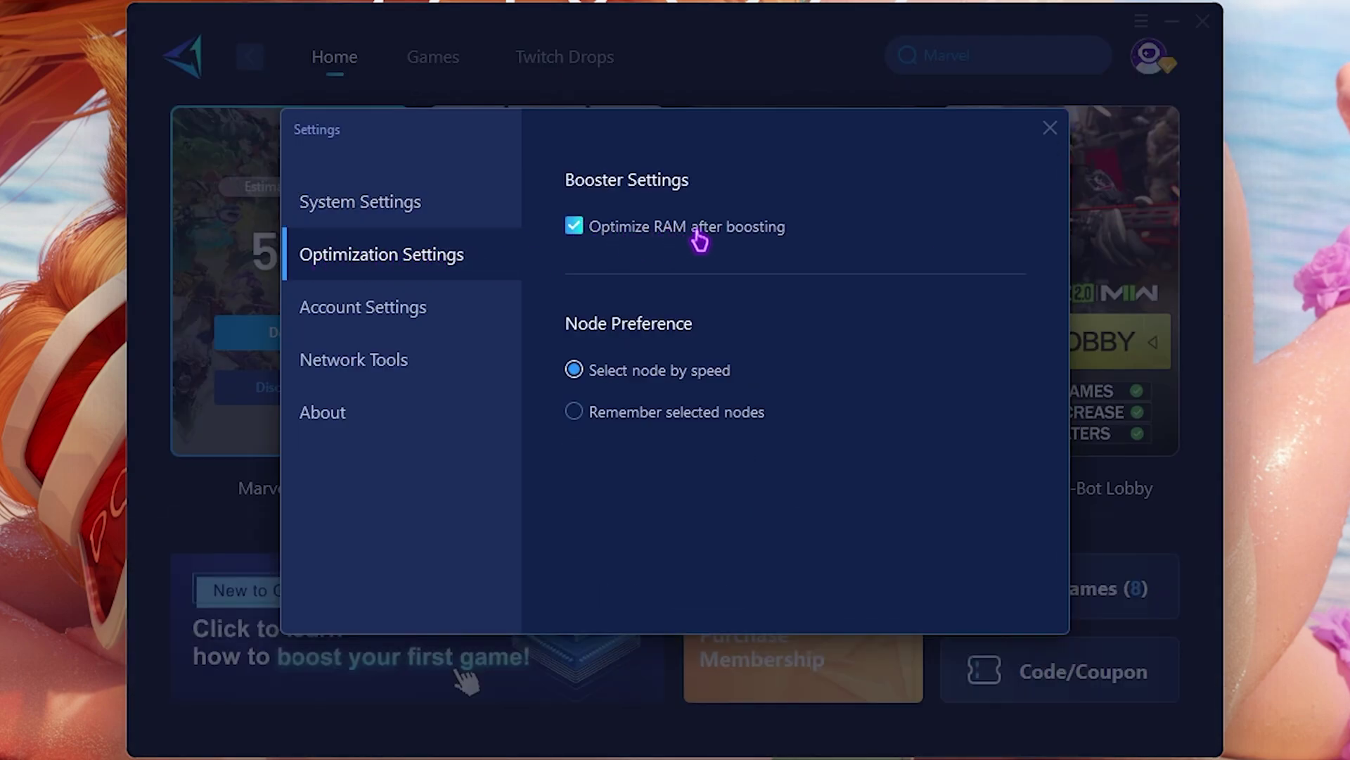
pyautogui.click(1049, 130)
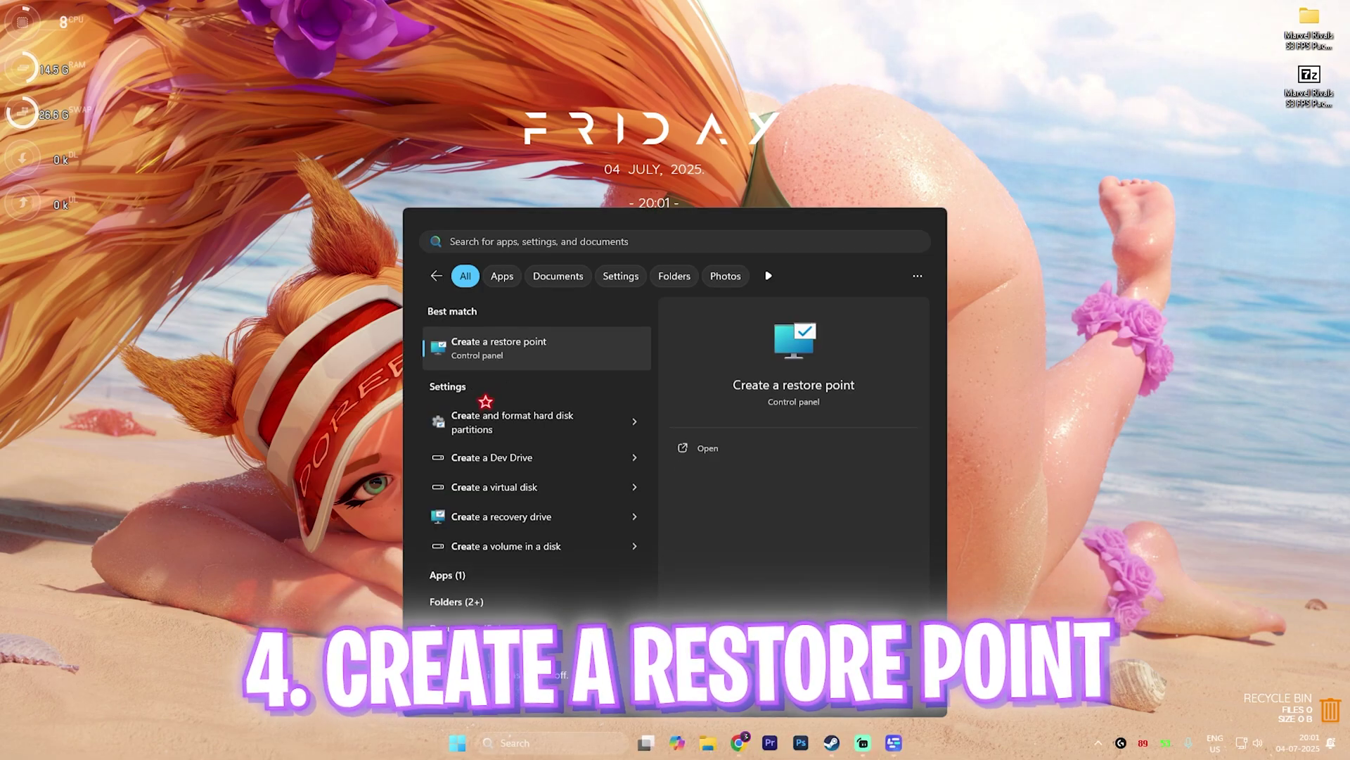
# Create a system restore point for Local Disk (C:) with a description starting with "Mar", and close System Properties.
pyautogui.press('Return')
pyautogui.scroll(-1, 305, 394)
pyautogui.click(305, 401)
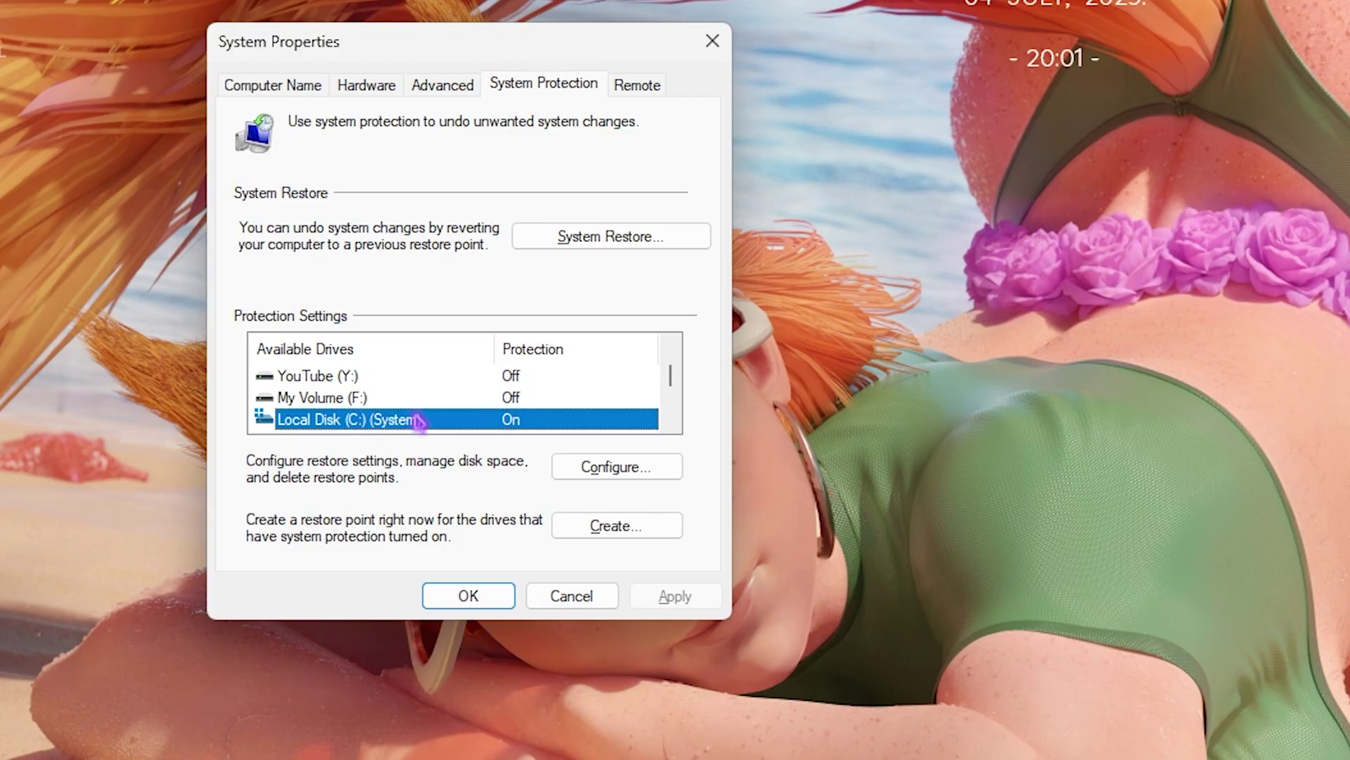
pyautogui.click(597, 525)
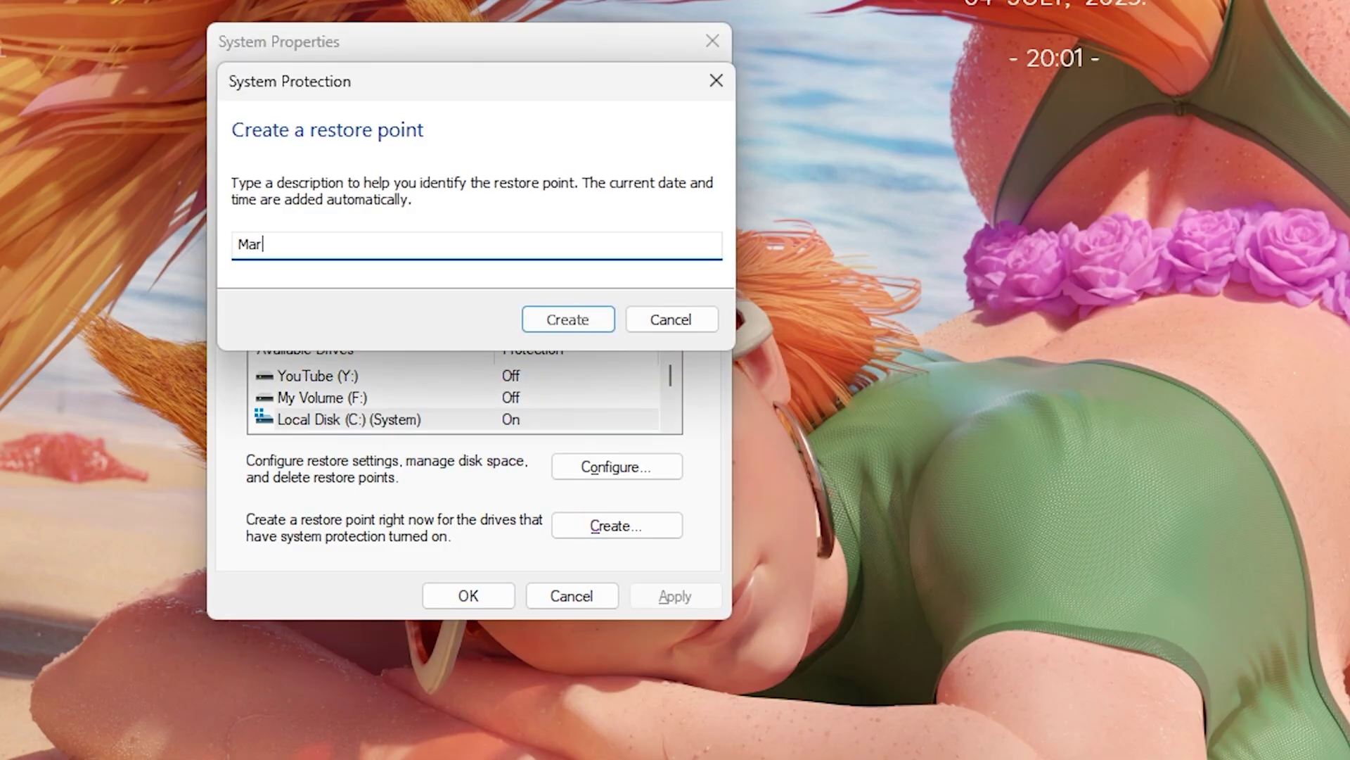
pyautogui.press('Return')
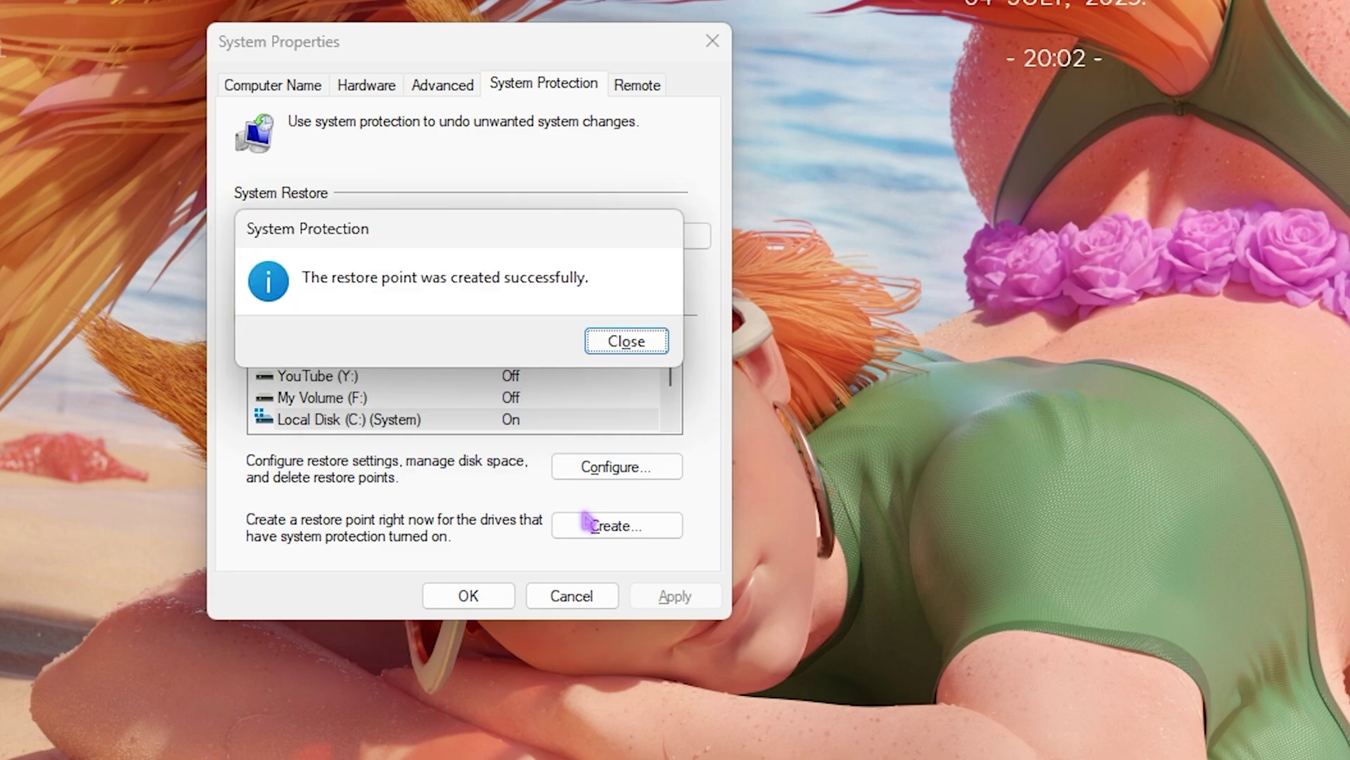
pyautogui.click(648, 343)
pyautogui.click(712, 40)
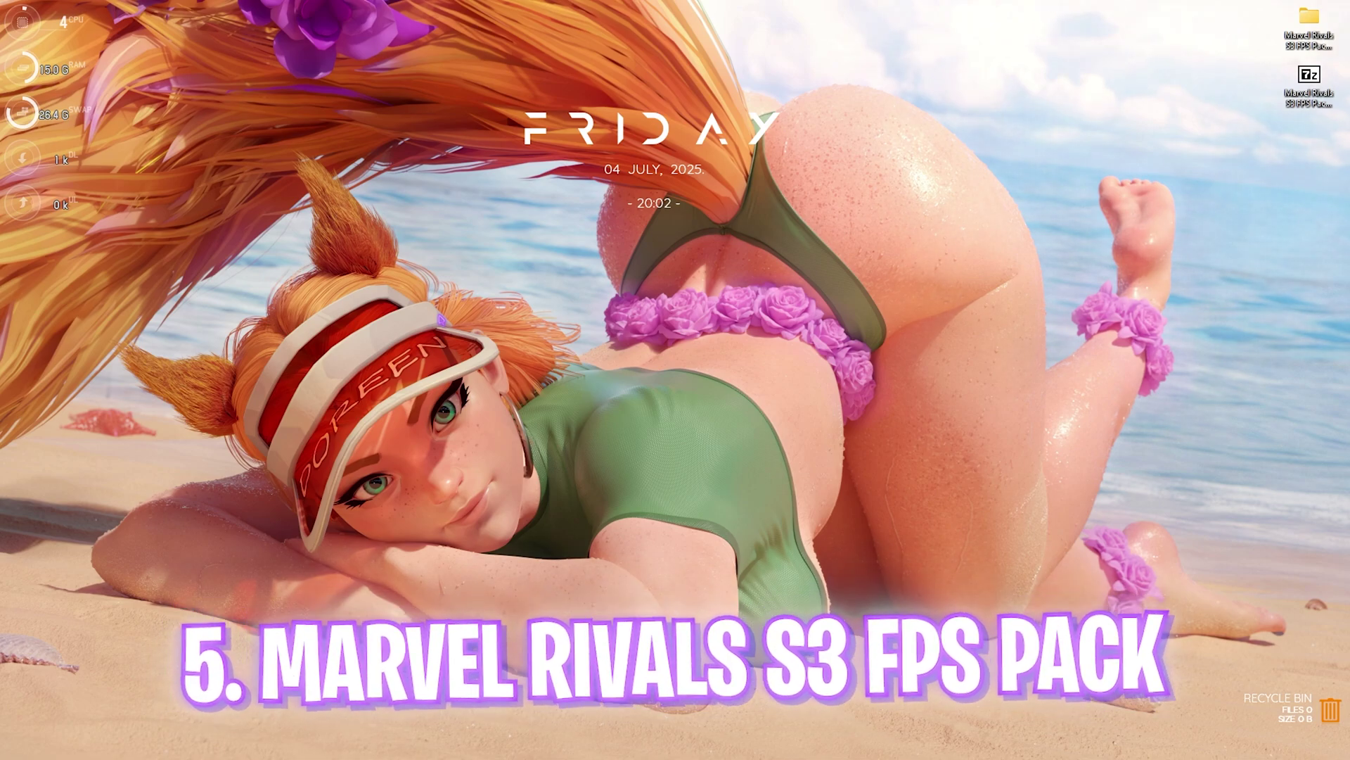
# Open the extracted Marvel Rivals S3 FPS Pack folder and view the registry files in 1 - Marvel Rivals Priority.
pyautogui.click(1309, 75)
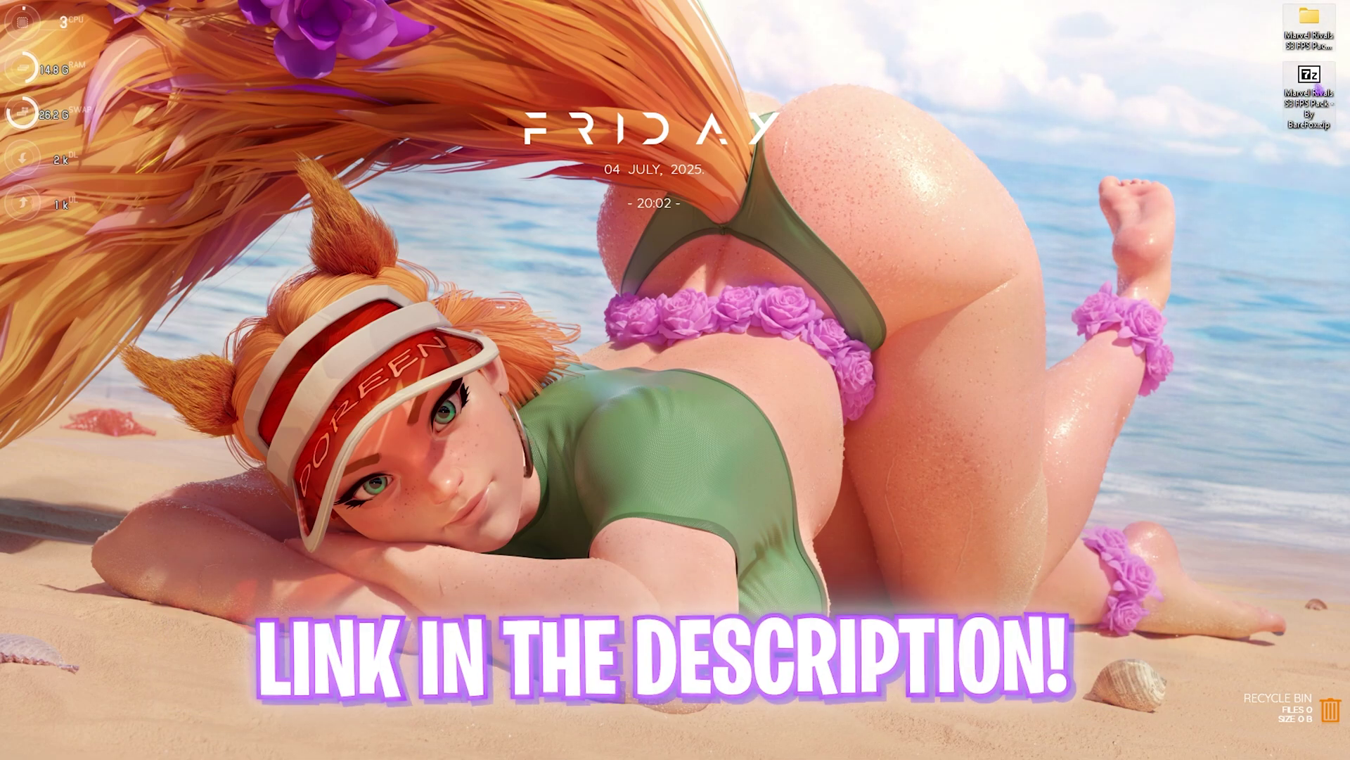
pyautogui.doubleClick(1312, 19)
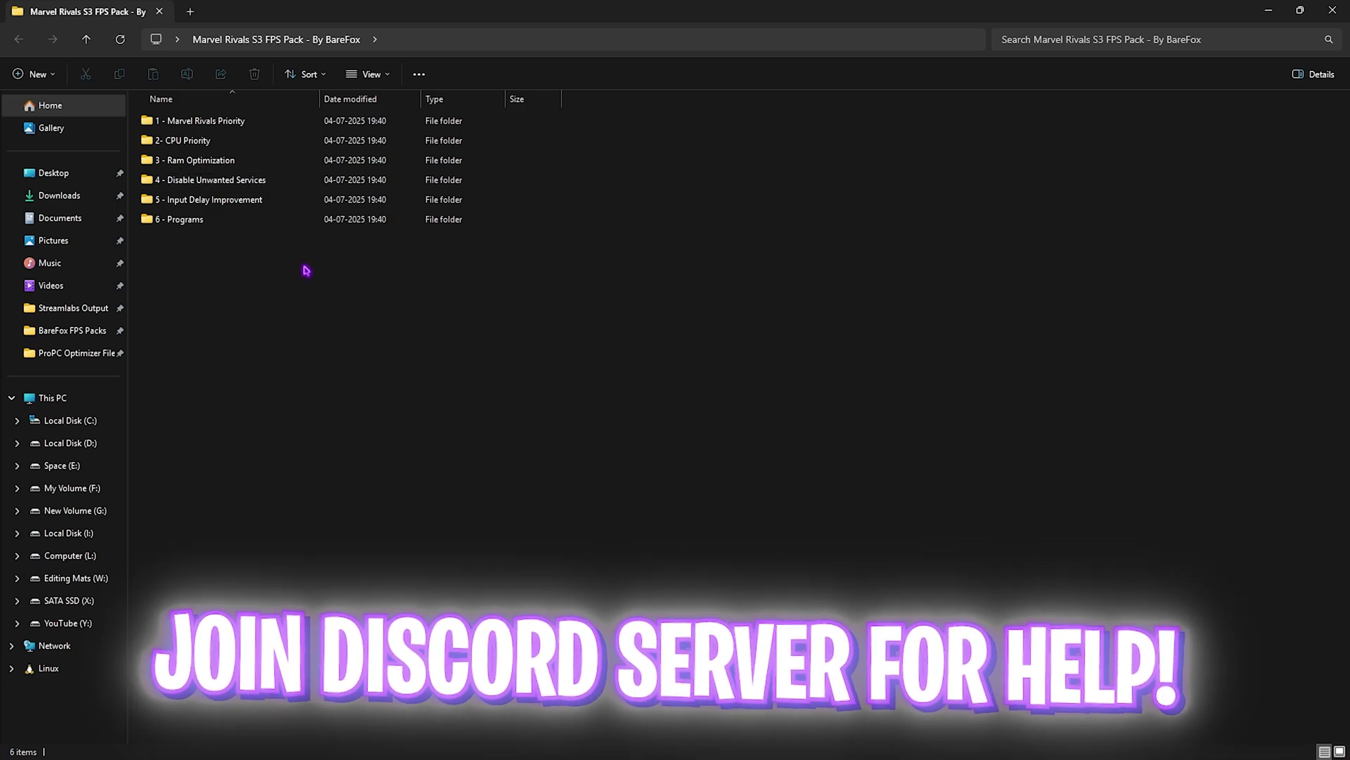
pyautogui.doubleClick(204, 125)
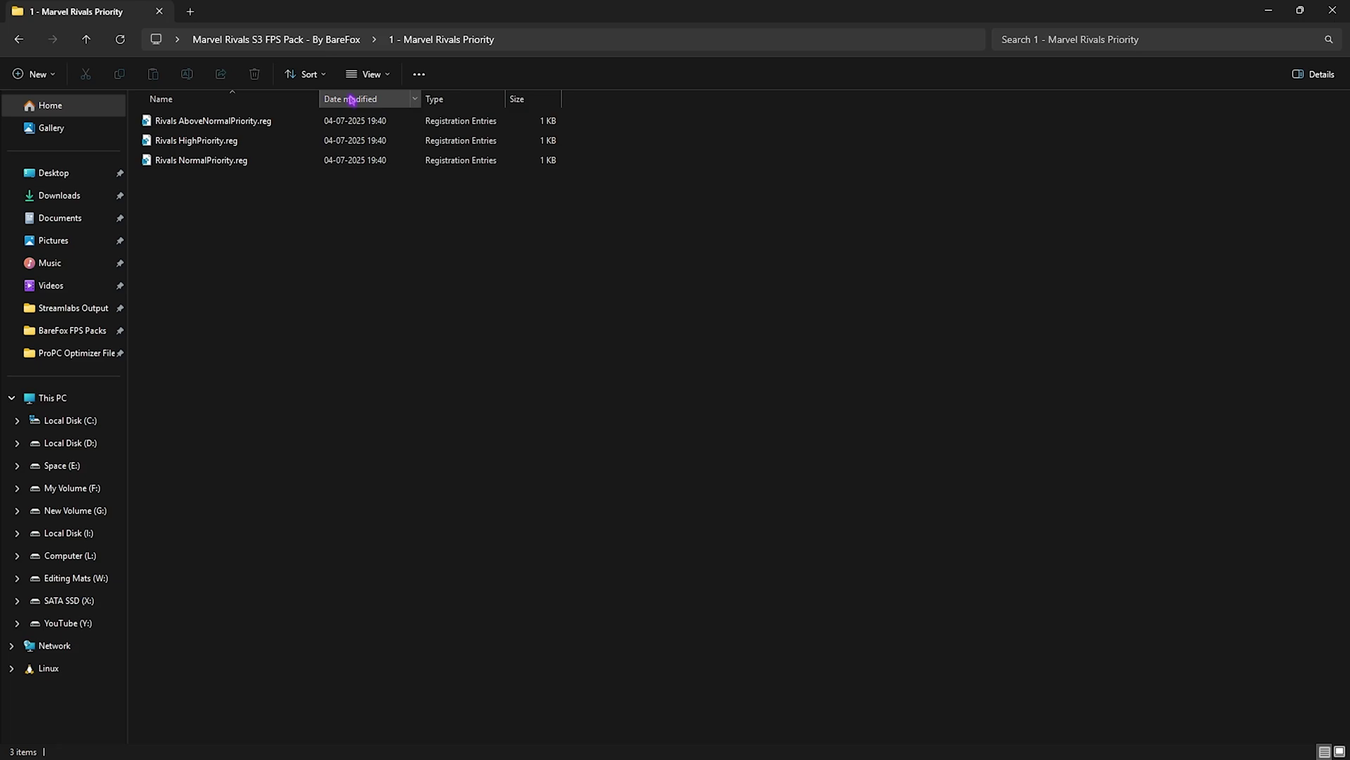
# Look through the AMD and INTEL folders in 2- CPU Priority for their CPU priority registry files.
pyautogui.click(331, 39)
pyautogui.doubleClick(235, 140)
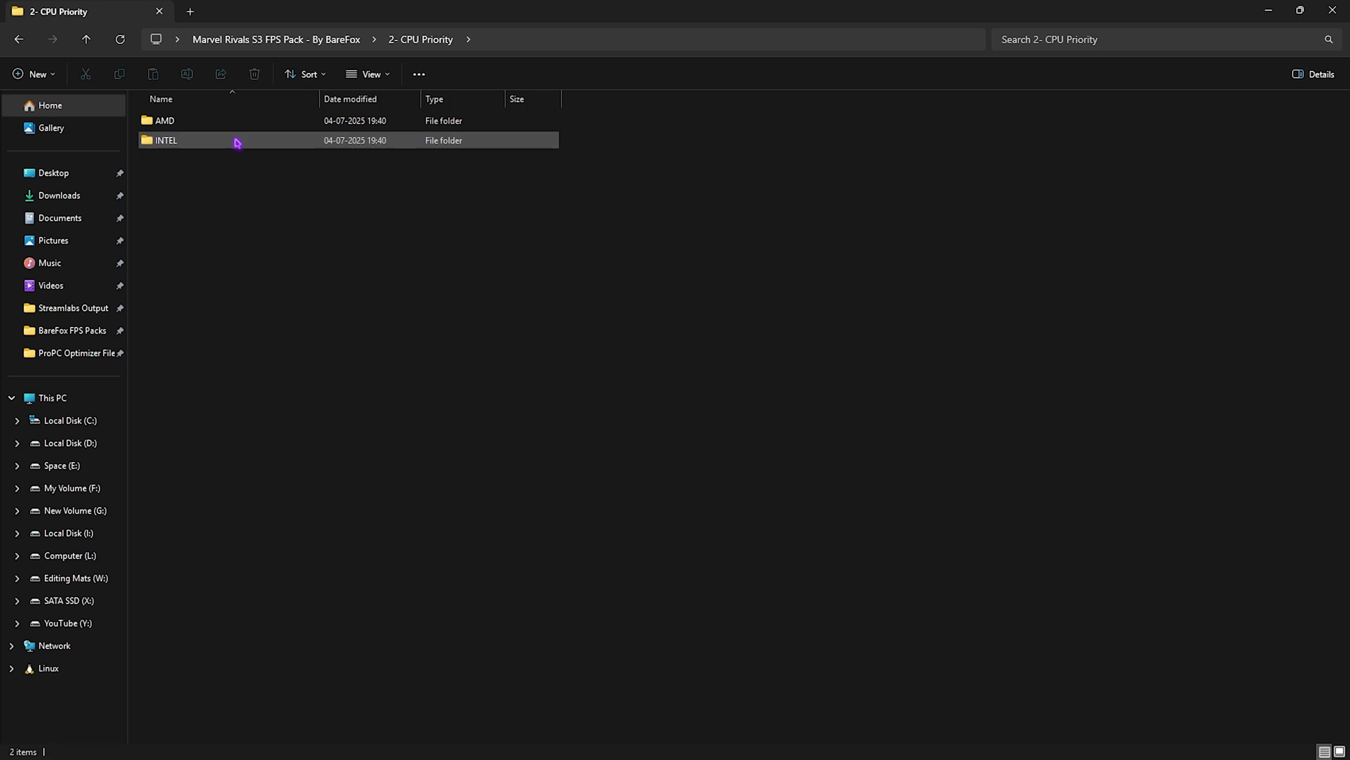
pyautogui.doubleClick(254, 121)
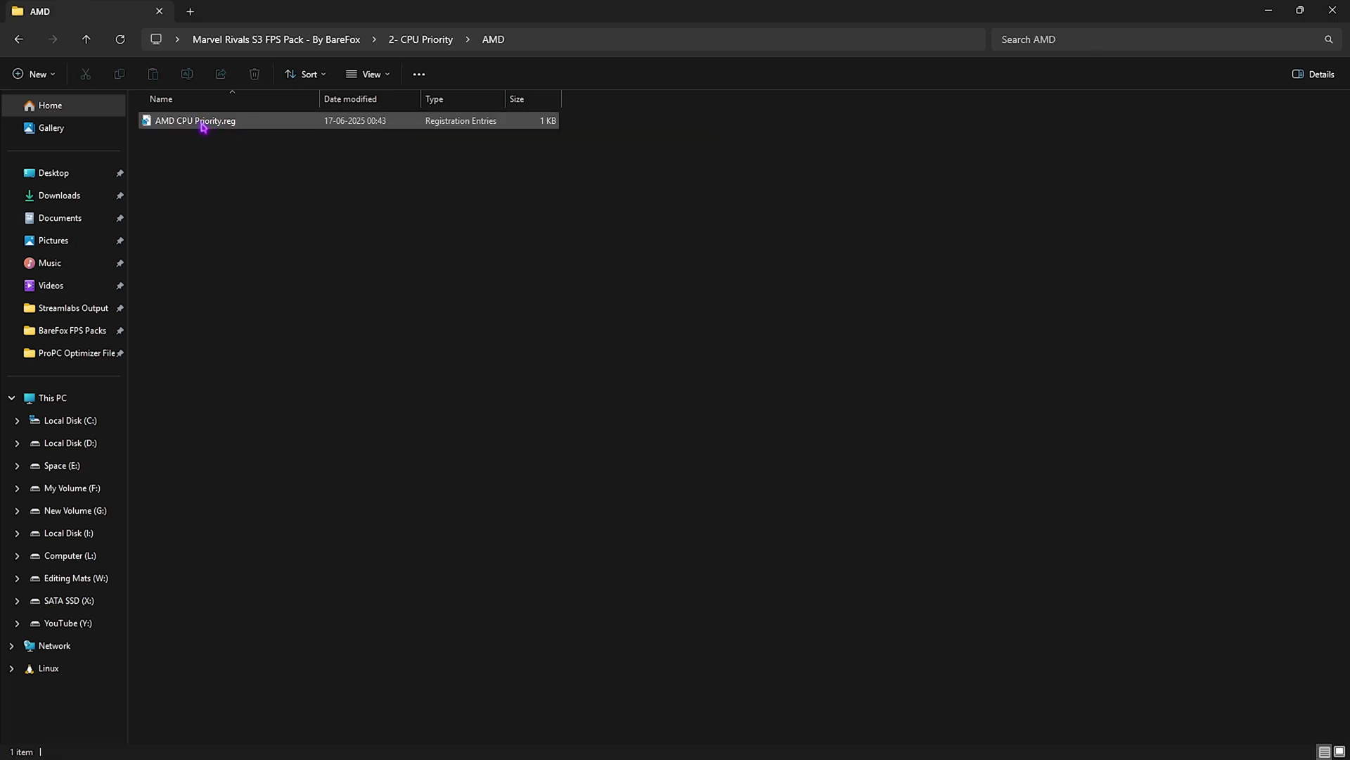
pyautogui.click(415, 39)
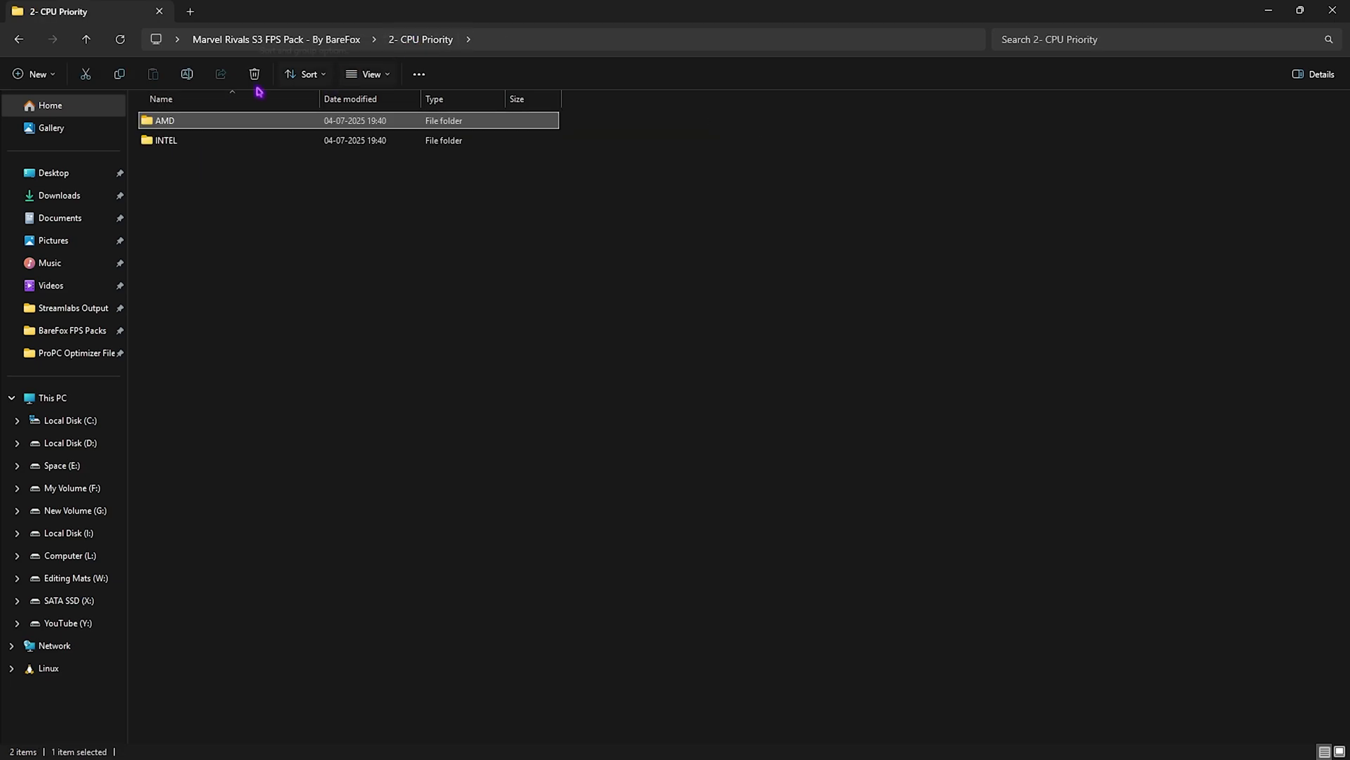
pyautogui.doubleClick(180, 138)
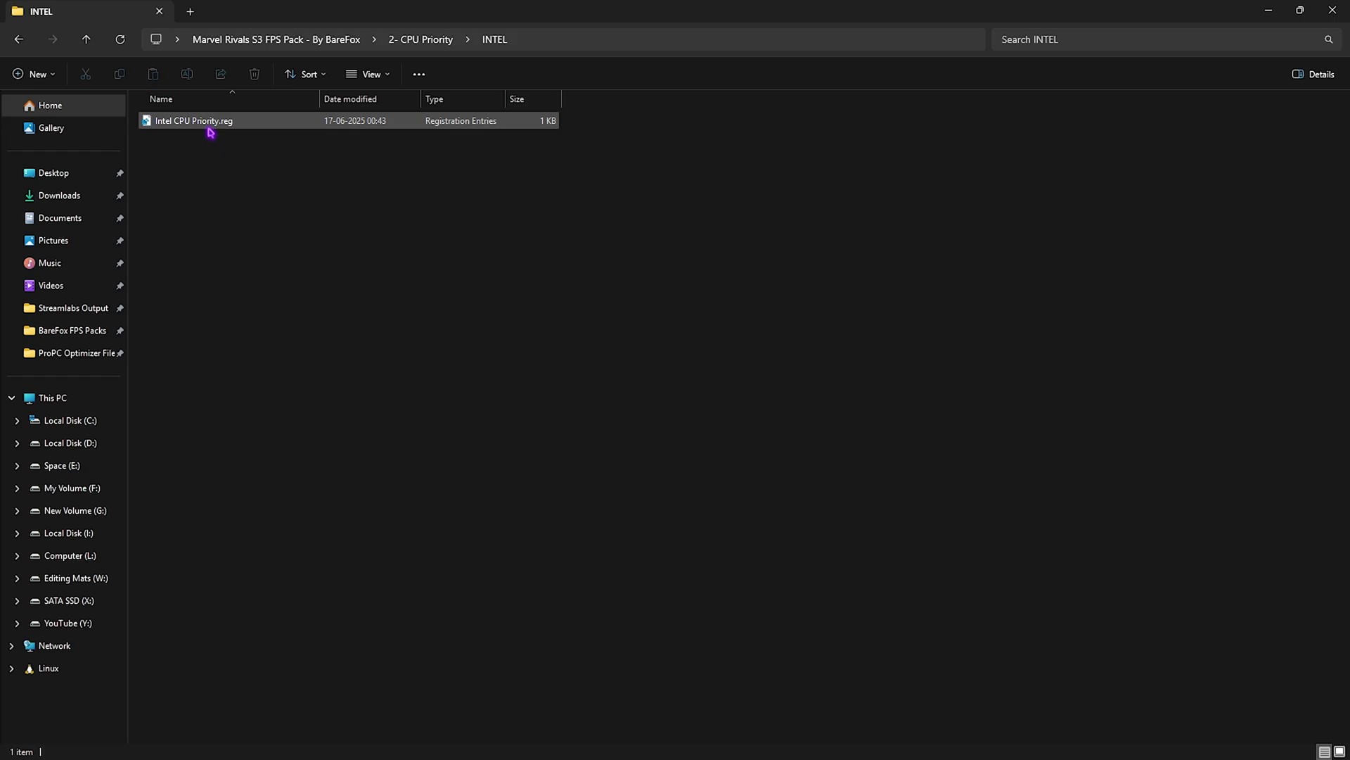
# Go to the pack's 3 - Ram Optimization folder and select 32GB Ram.reg.
pyautogui.click(279, 39)
pyautogui.doubleClick(188, 160)
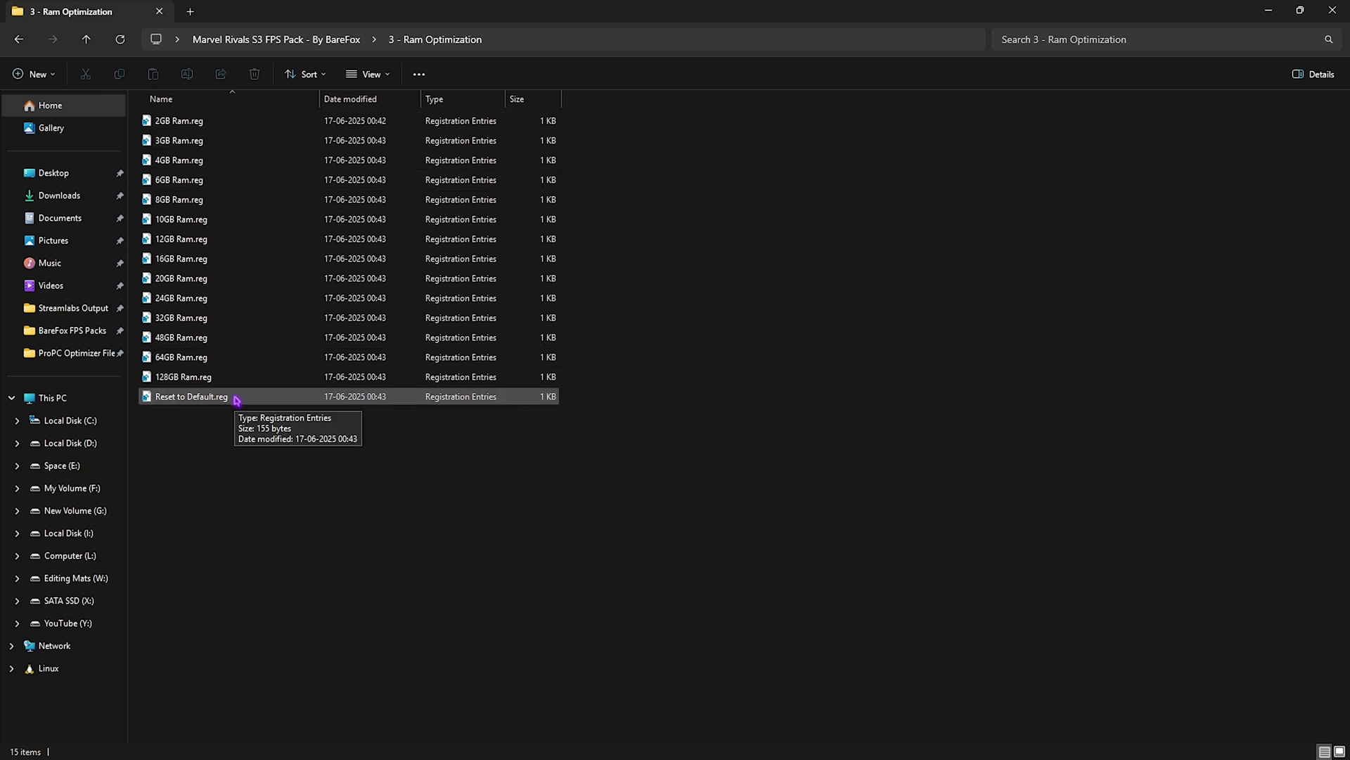
pyautogui.click(199, 323)
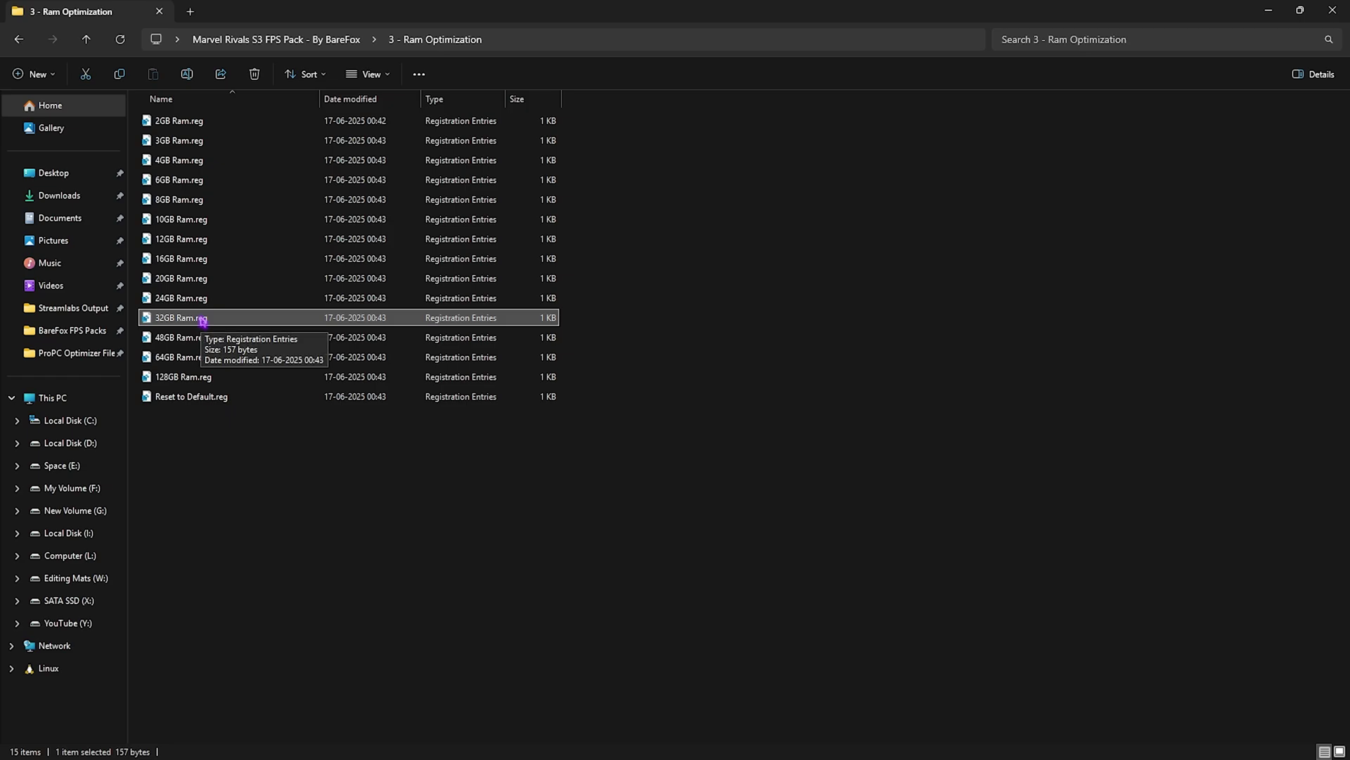
# In 4 - Disable Unwanted Services, go over the registry files, single out the Bluetooth and printer ones, and look into Revert Registries.
pyautogui.hotkey('alt', 'Up')
pyautogui.doubleClick(211, 180)
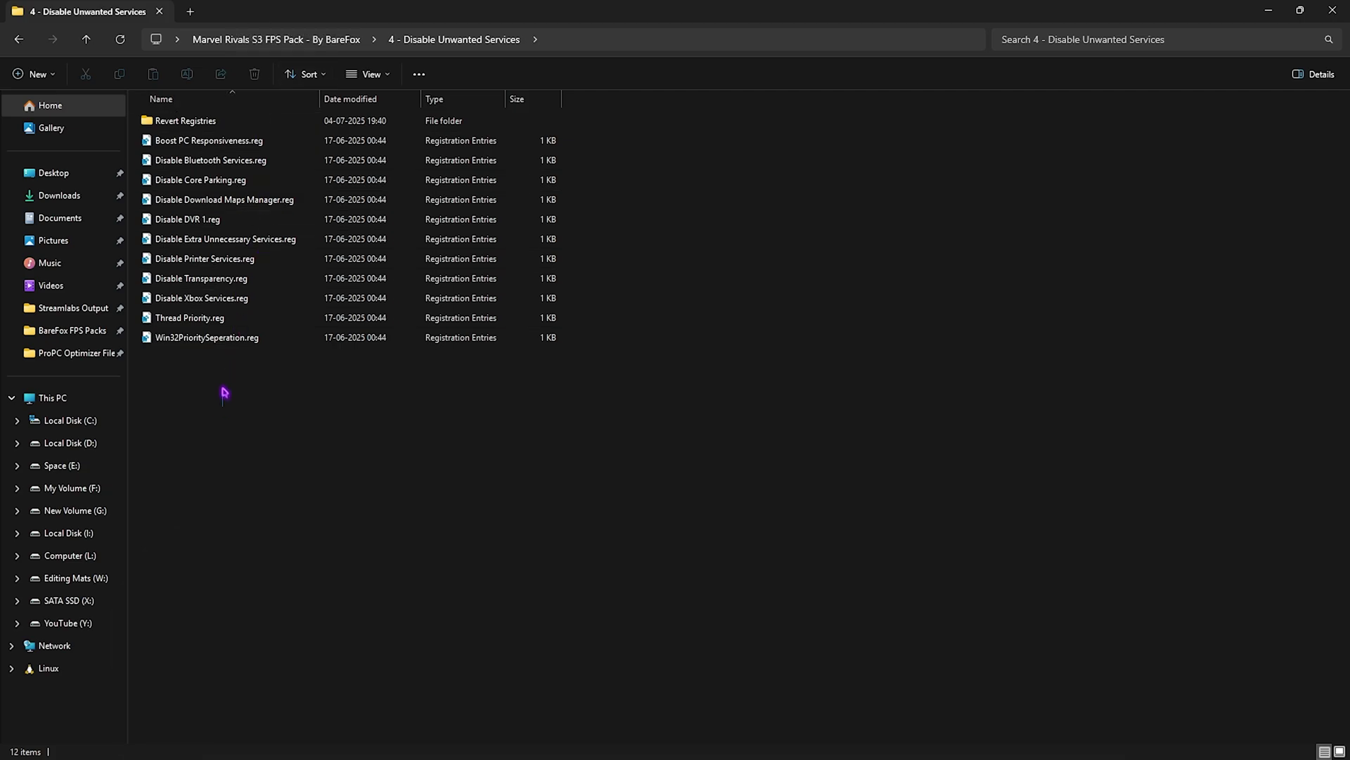
pyautogui.moveTo(222, 406); pyautogui.dragTo(224, 149)
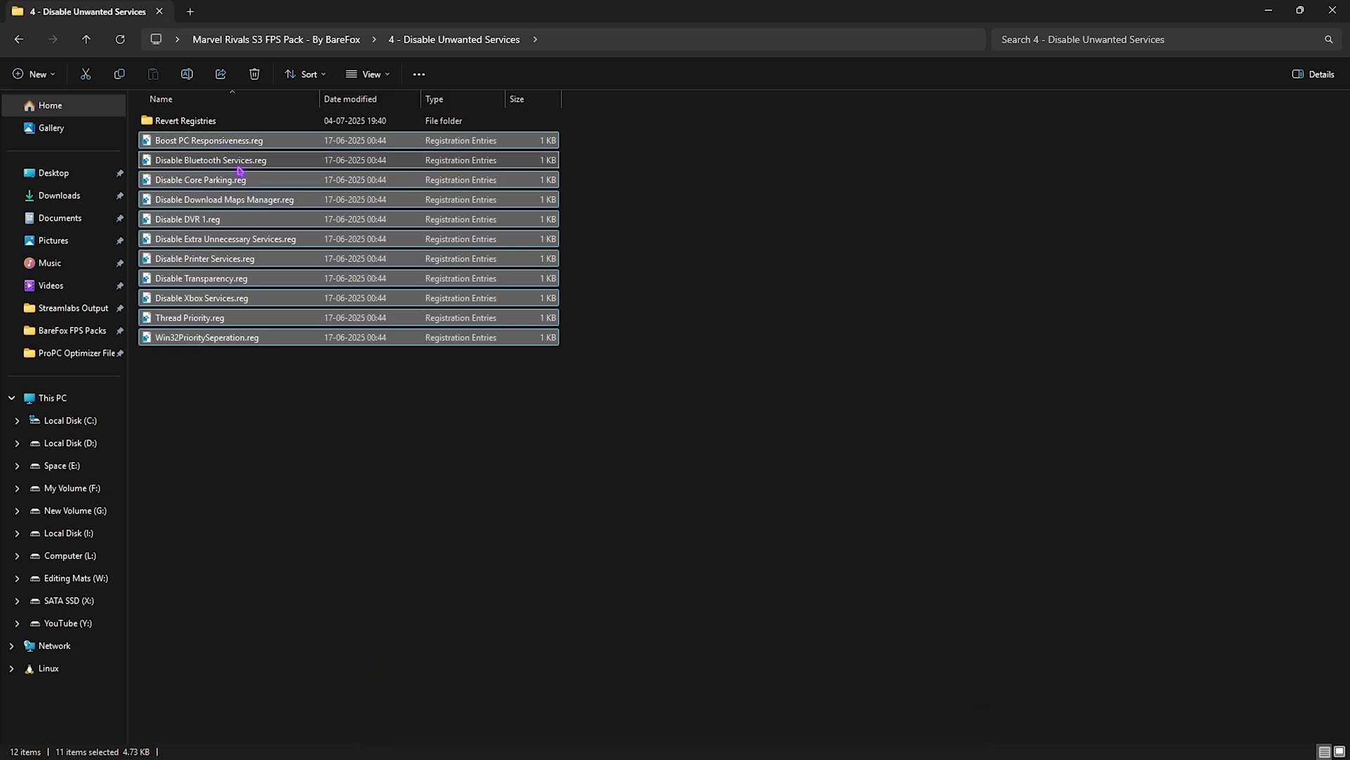
pyautogui.click(237, 166)
pyautogui.keyDown('ctrl'); pyautogui.click(219, 256); pyautogui.keyUp('ctrl')
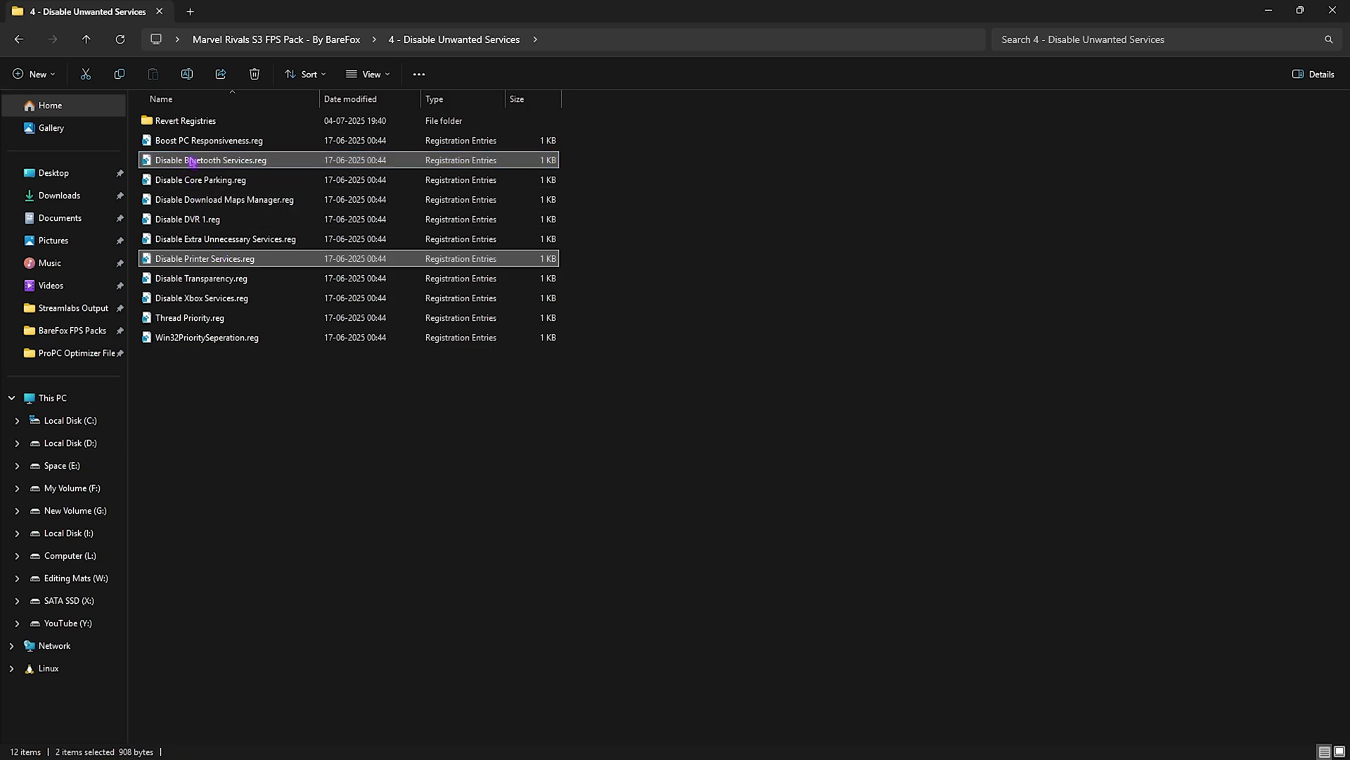
pyautogui.doubleClick(211, 122)
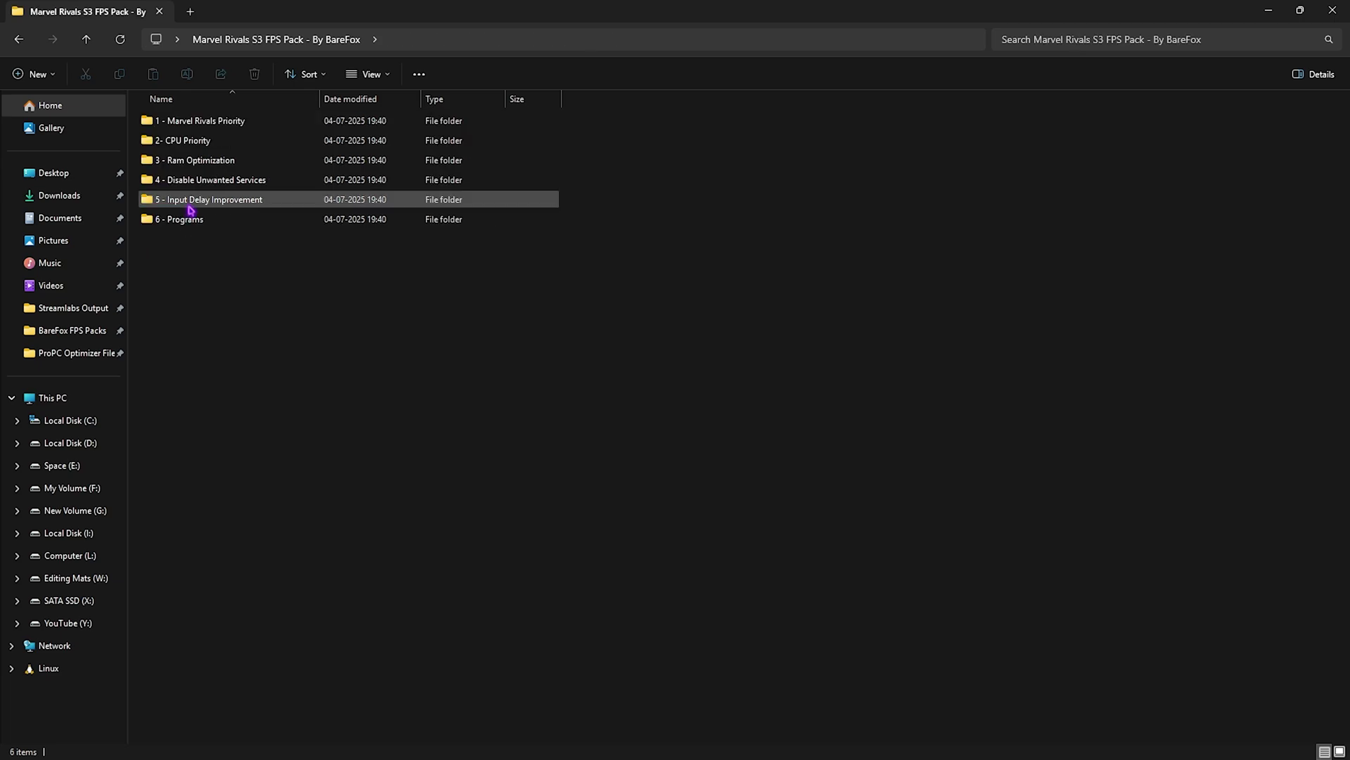
# View the keyboard buffer registry files in the Keyboard Latency Fix folder of 5 - Input Delay Improvement.
pyautogui.doubleClick(246, 202)
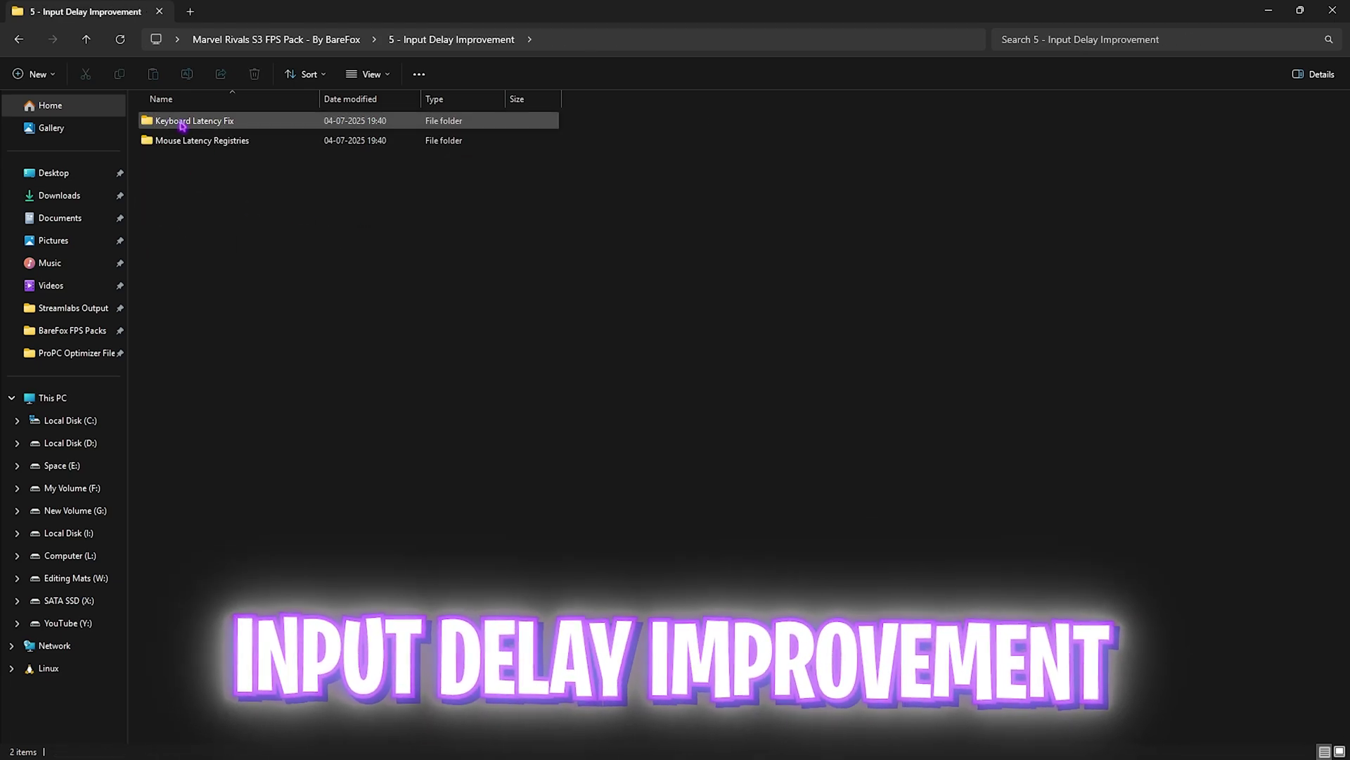
pyautogui.doubleClick(175, 122)
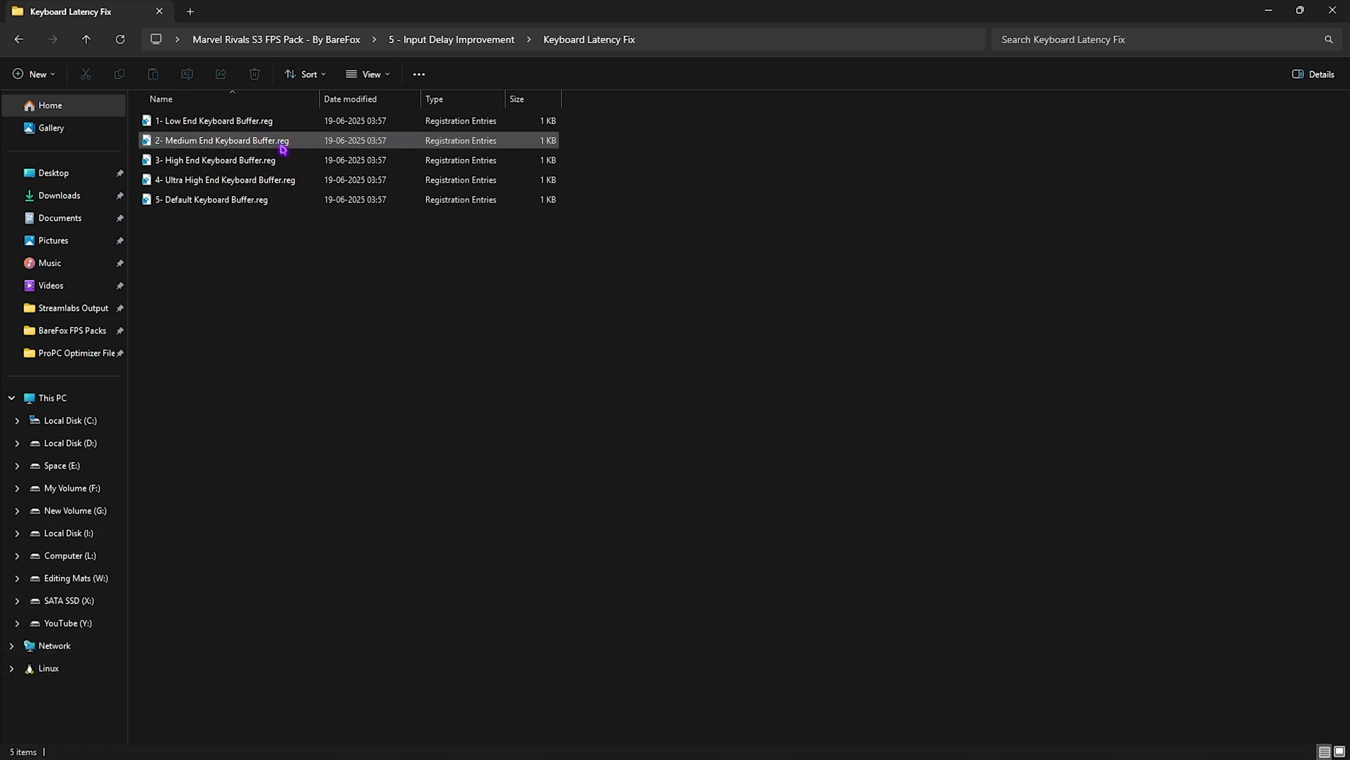
pyautogui.press('BackSpace')
# Open Fix Mouse Curve.reg from Mouse Latency Registries in Notepad, examine its MouseSensitivity and mouse curve entries, and close it.
pyautogui.doubleClick(218, 141)
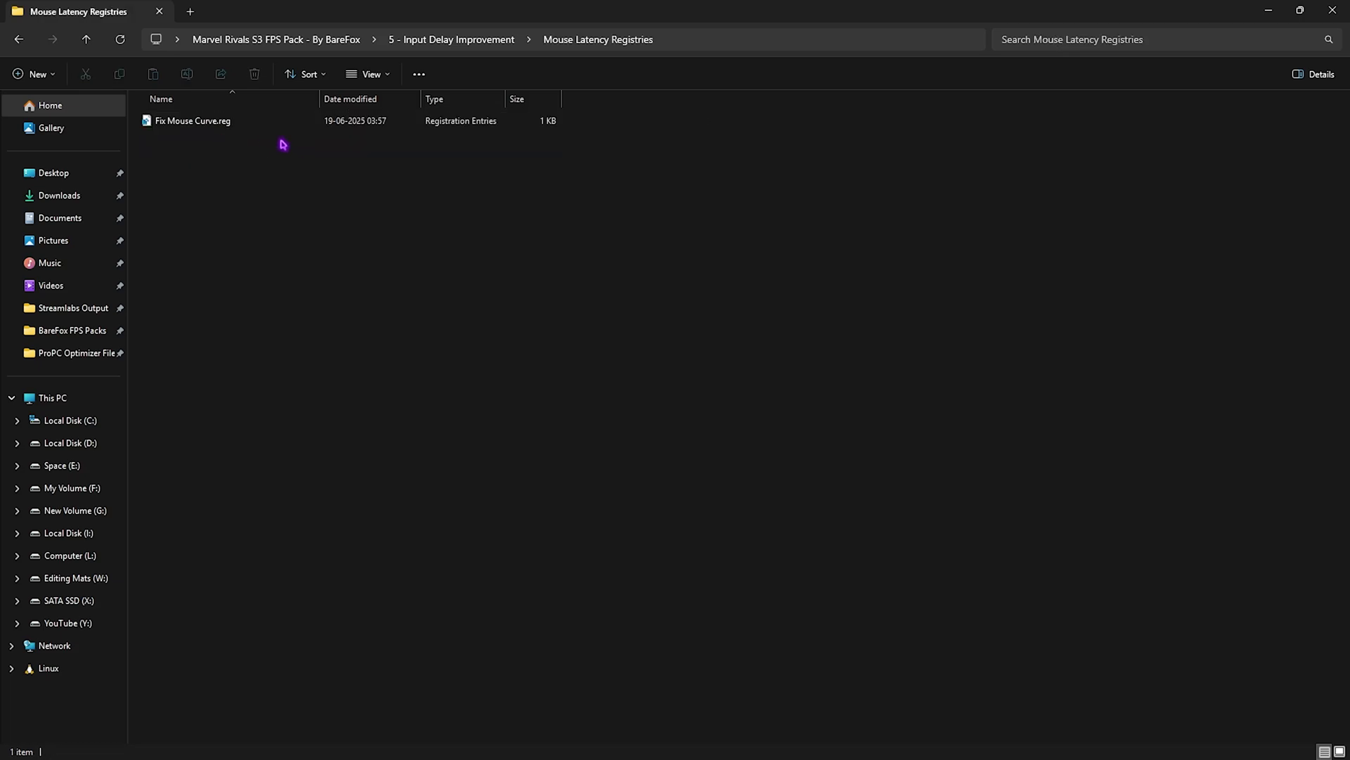
pyautogui.click(214, 127)
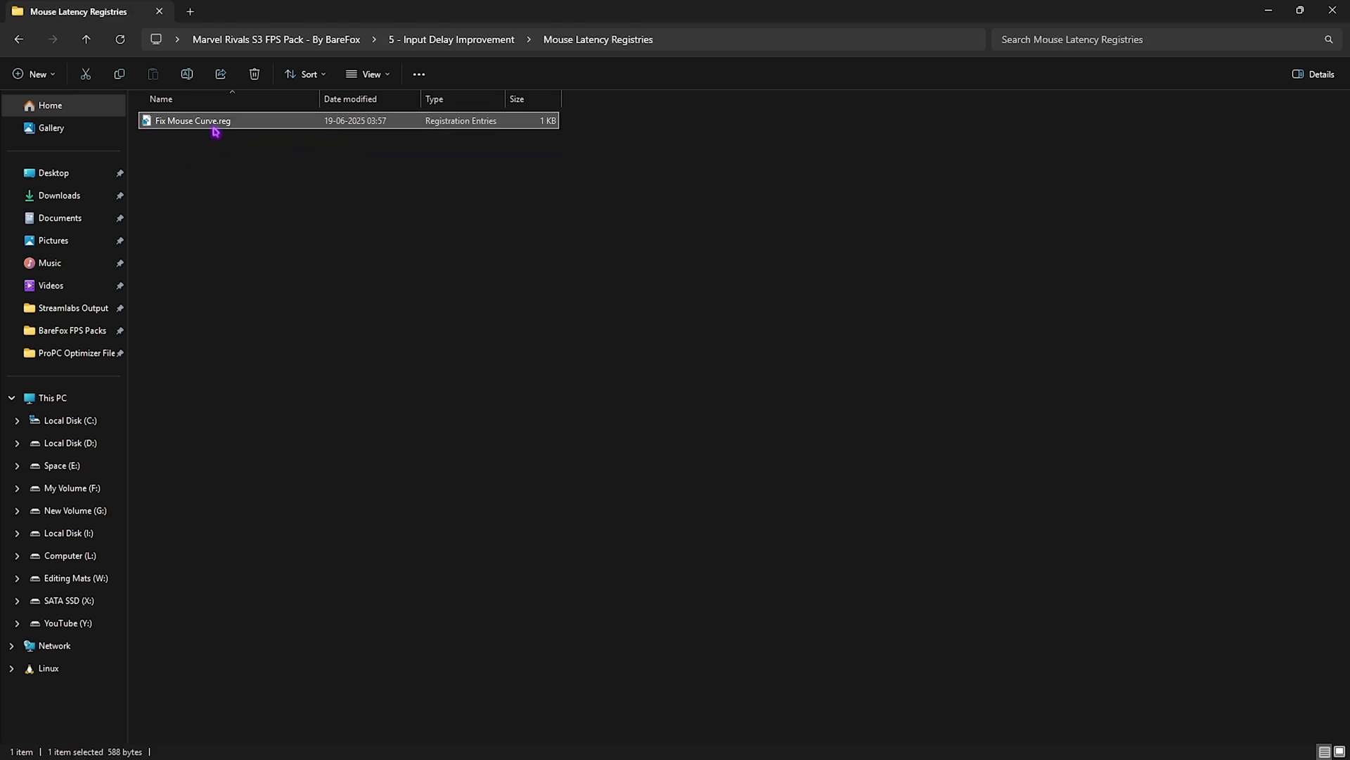
pyautogui.rightClick(272, 124)
pyautogui.click(349, 341)
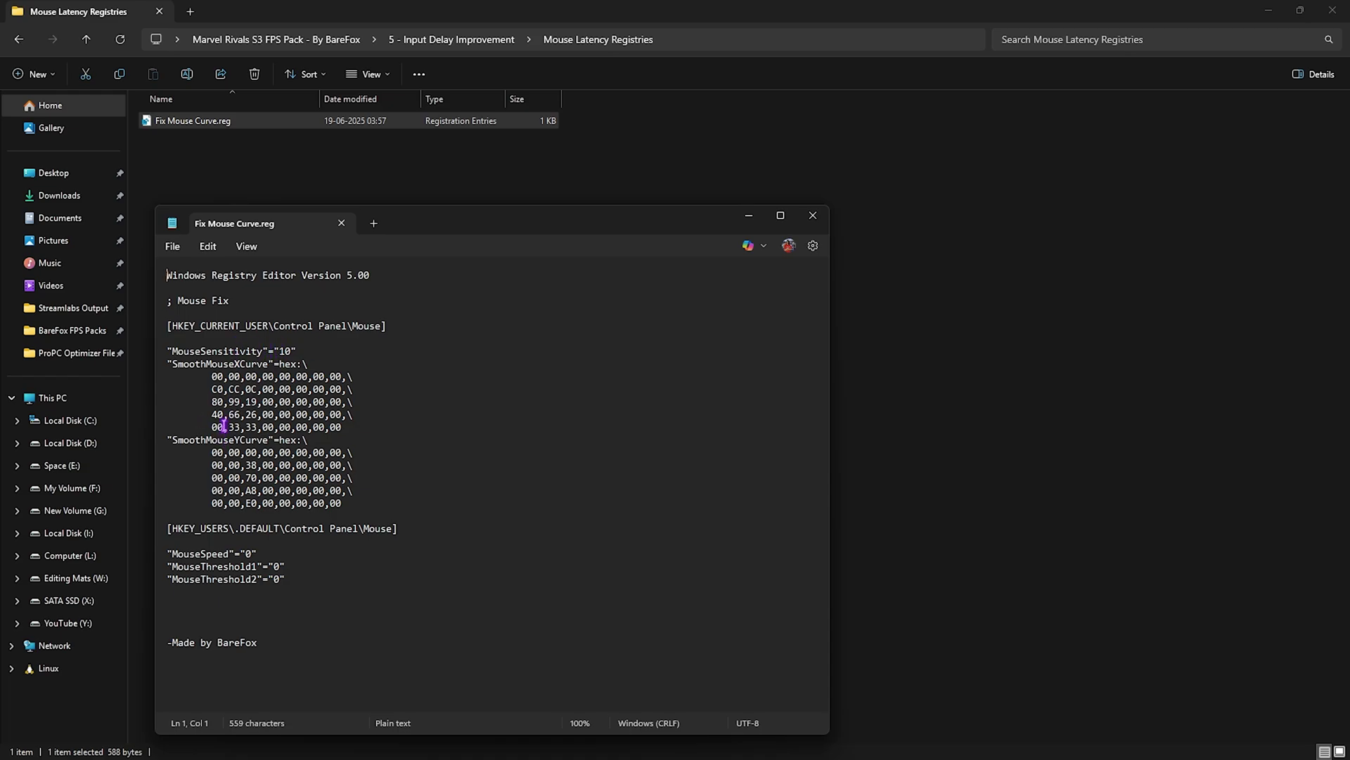
pyautogui.doubleClick(183, 350)
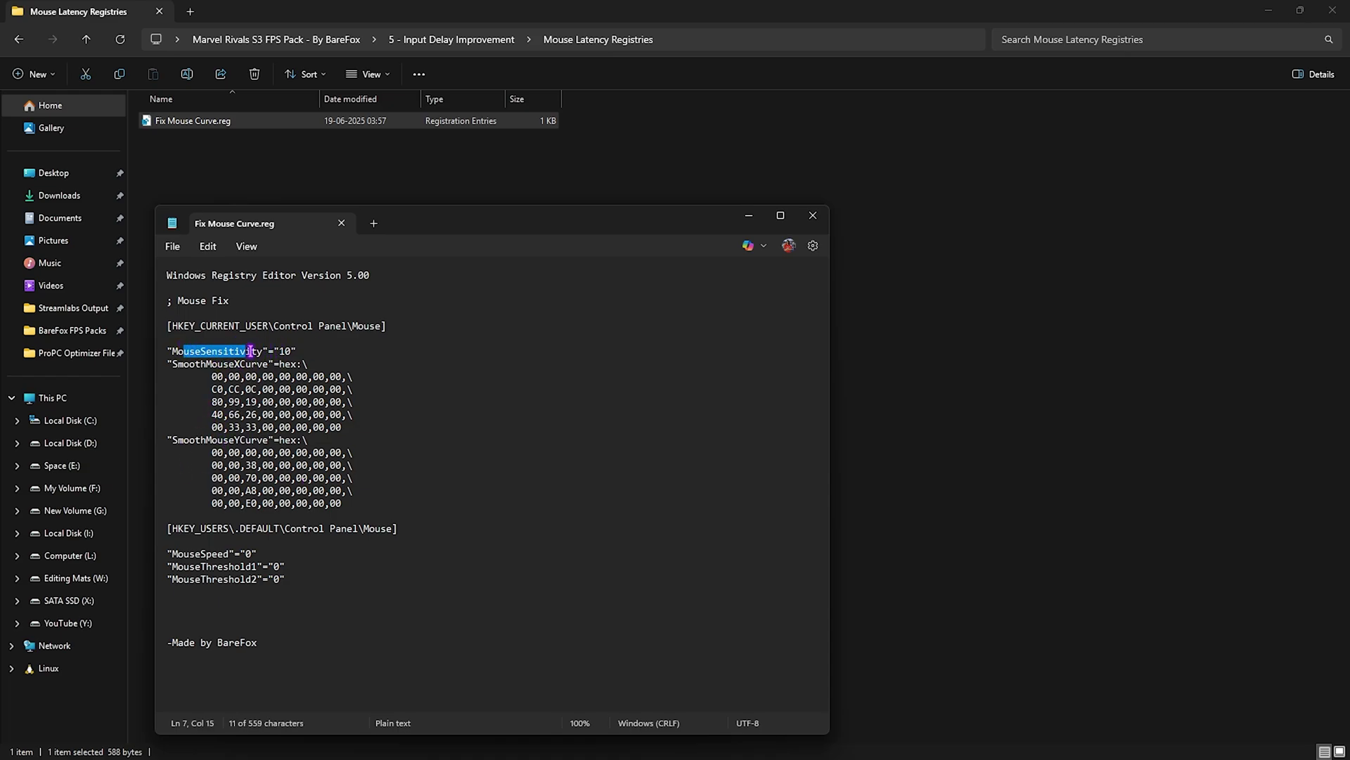
pyautogui.moveTo(240, 363)
pyautogui.mouseDown()
pyautogui.moveTo(186, 363)
pyautogui.moveTo(240, 364)
pyautogui.mouseUp()
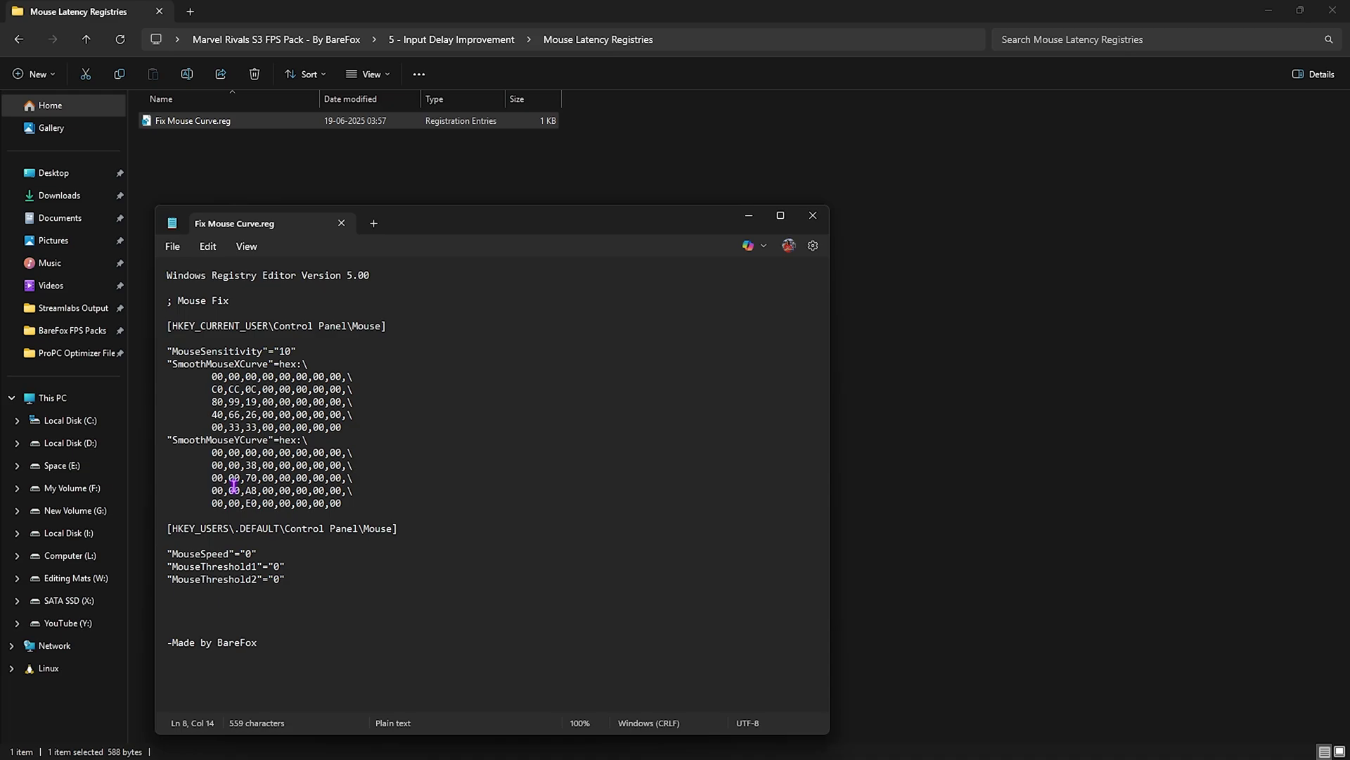
pyautogui.click(342, 225)
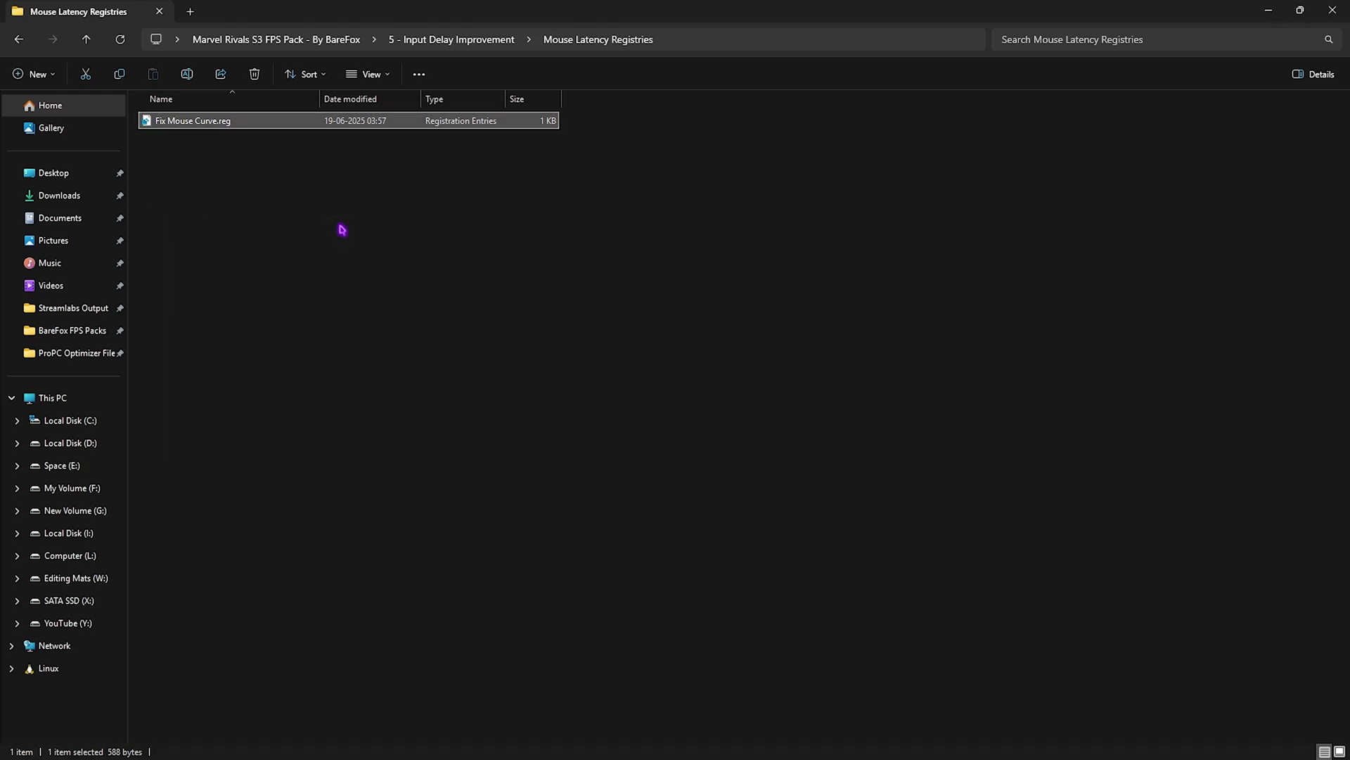
# From the pack's 6 - Programs folder, run Clean Temporary Files.bat as administrator and close its console window.
pyautogui.click(313, 39)
pyautogui.doubleClick(229, 218)
pyautogui.moveTo(233, 201); pyautogui.dragTo(222, 116)
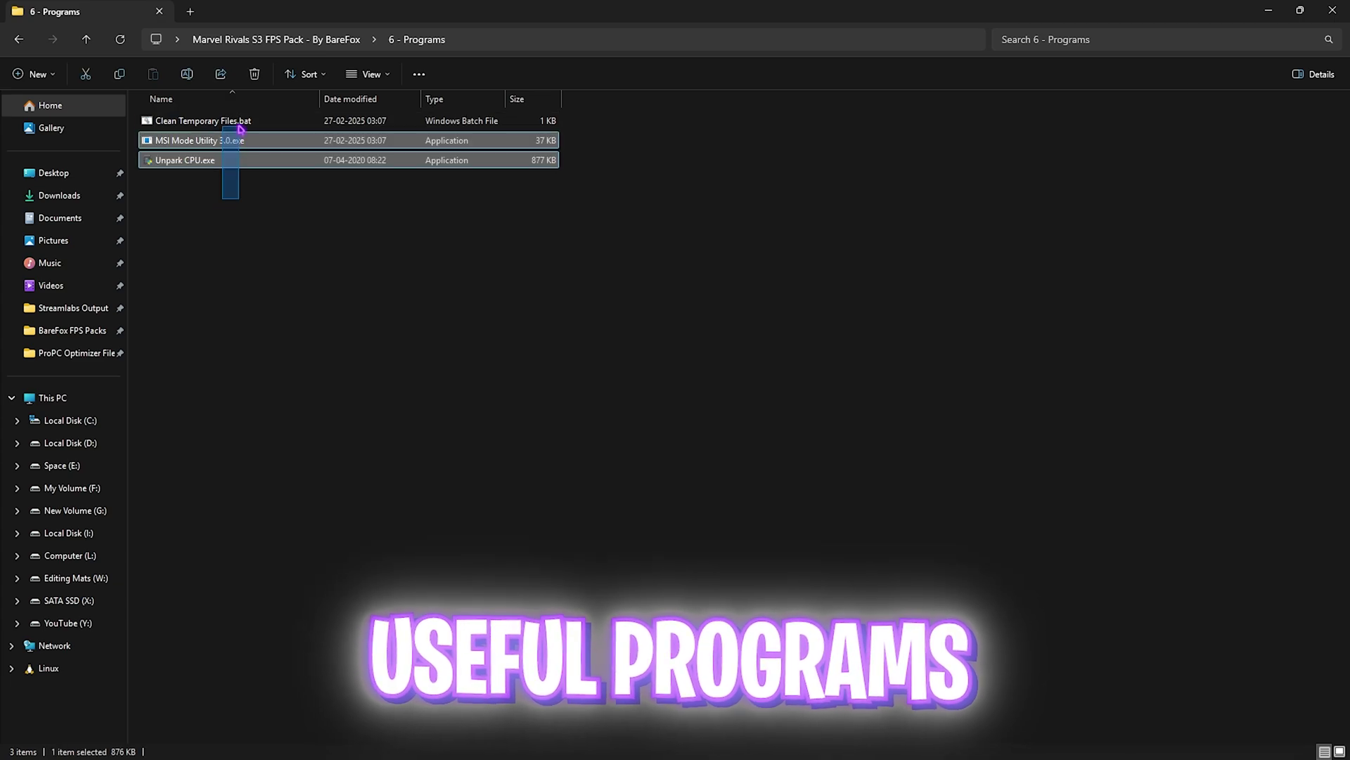
pyautogui.click(250, 199)
pyautogui.click(191, 127)
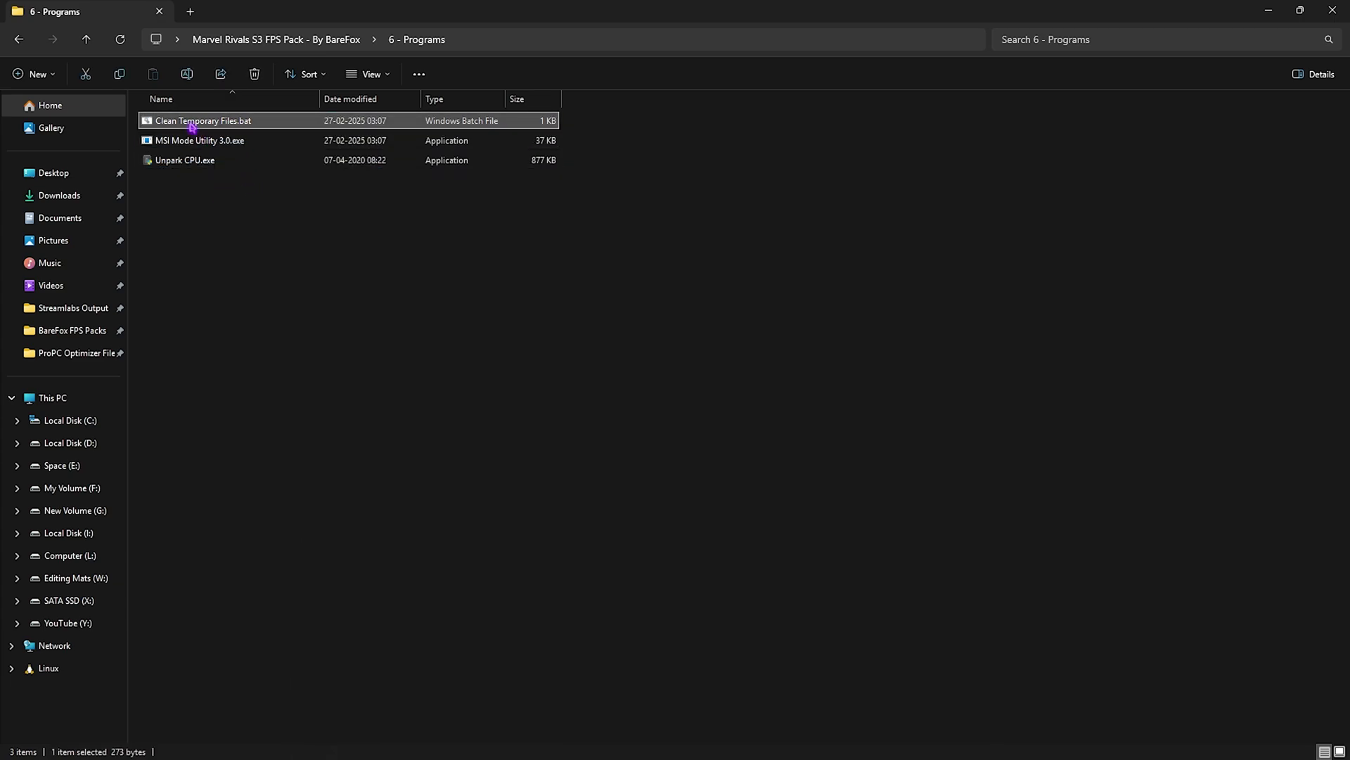
pyautogui.rightClick(192, 127)
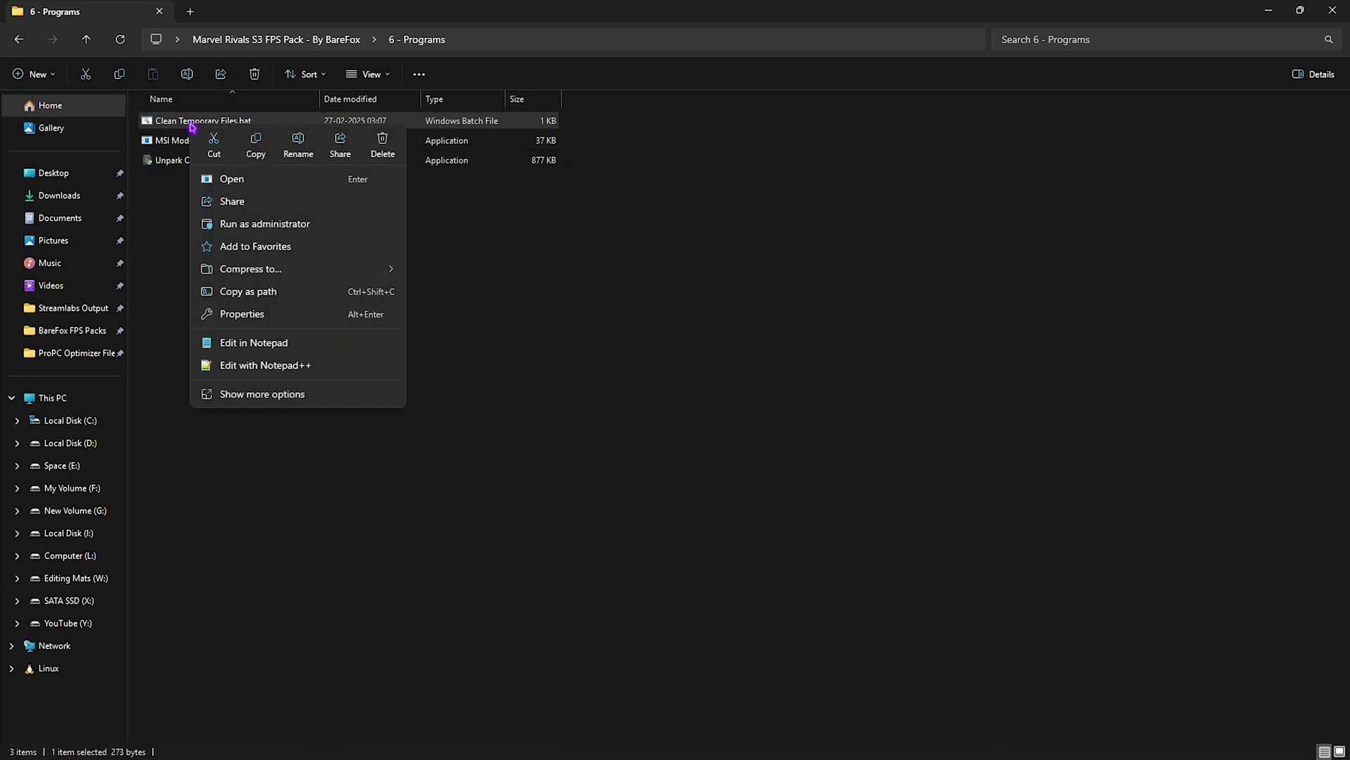
pyautogui.click(247, 225)
pyautogui.press('Return')
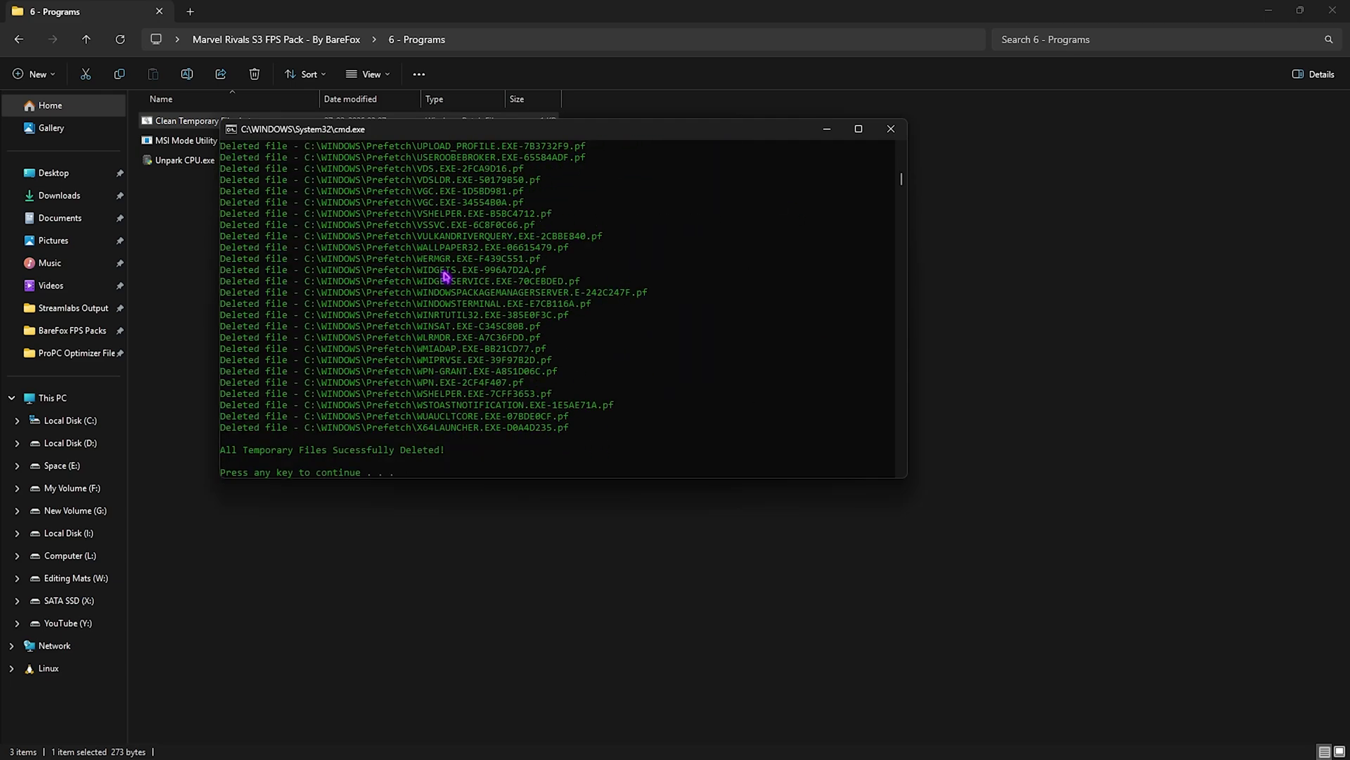
pyautogui.click(891, 128)
# Run MSI Mode Utility 3.0.exe as administrator, enable MSI for the NVIDIA GeForce RTX 2070 SUPER with High interrupt priority, and close the utility.
pyautogui.click(179, 141)
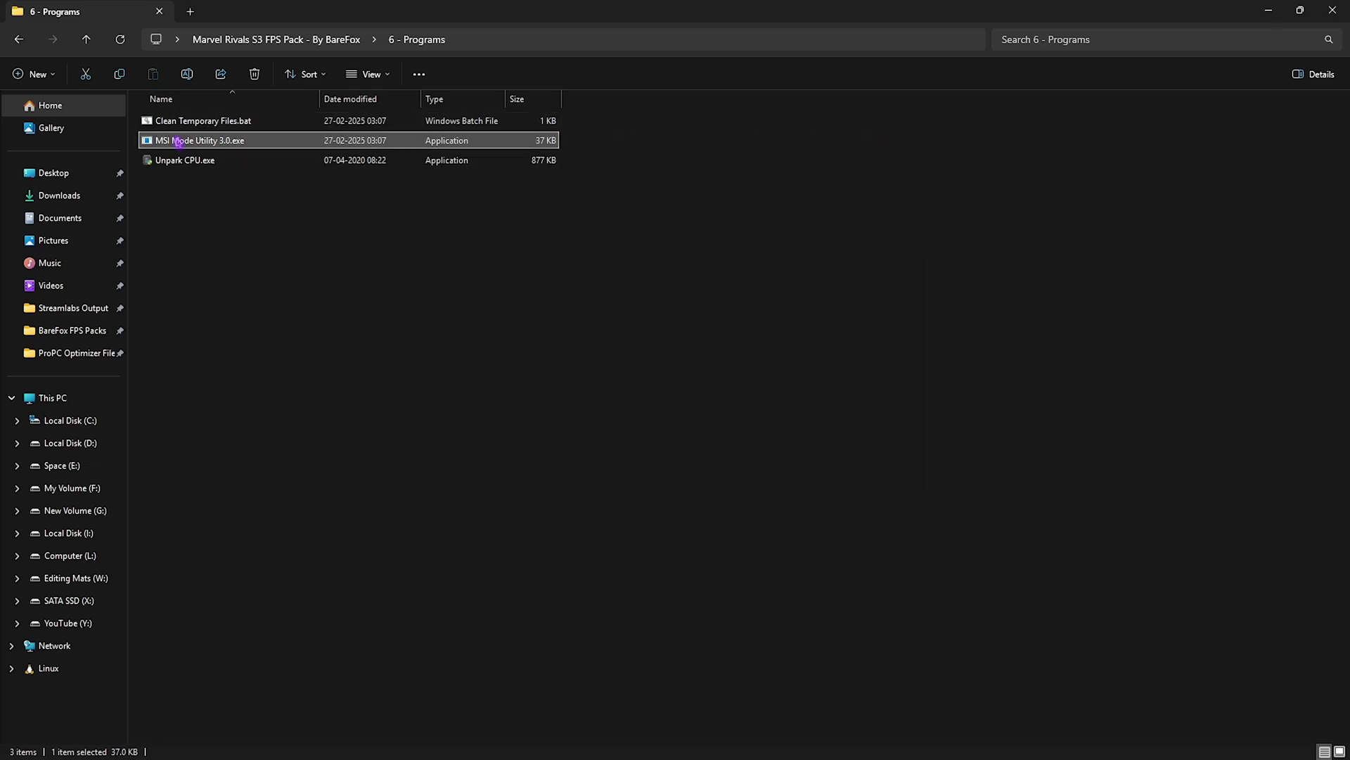
pyautogui.rightClick(252, 145)
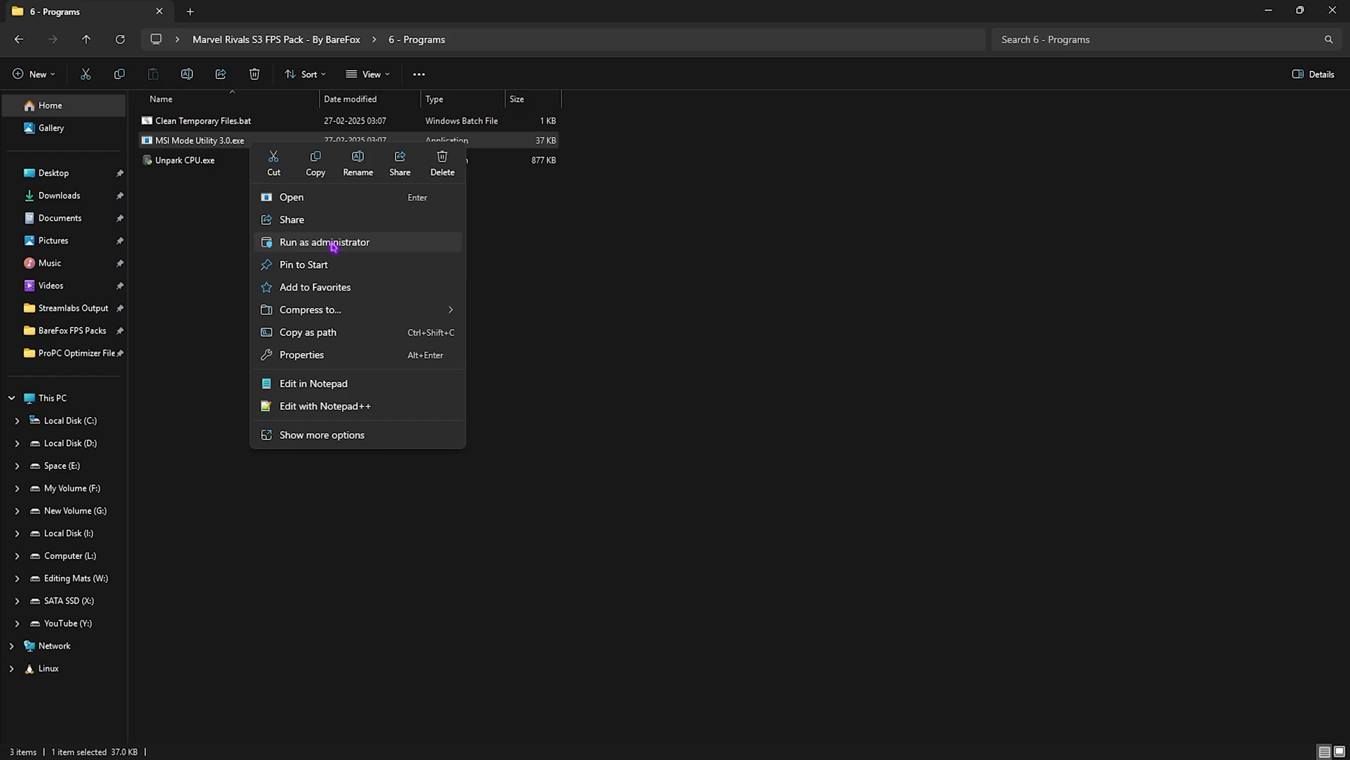
pyautogui.click(334, 241)
pyautogui.click(100, 106)
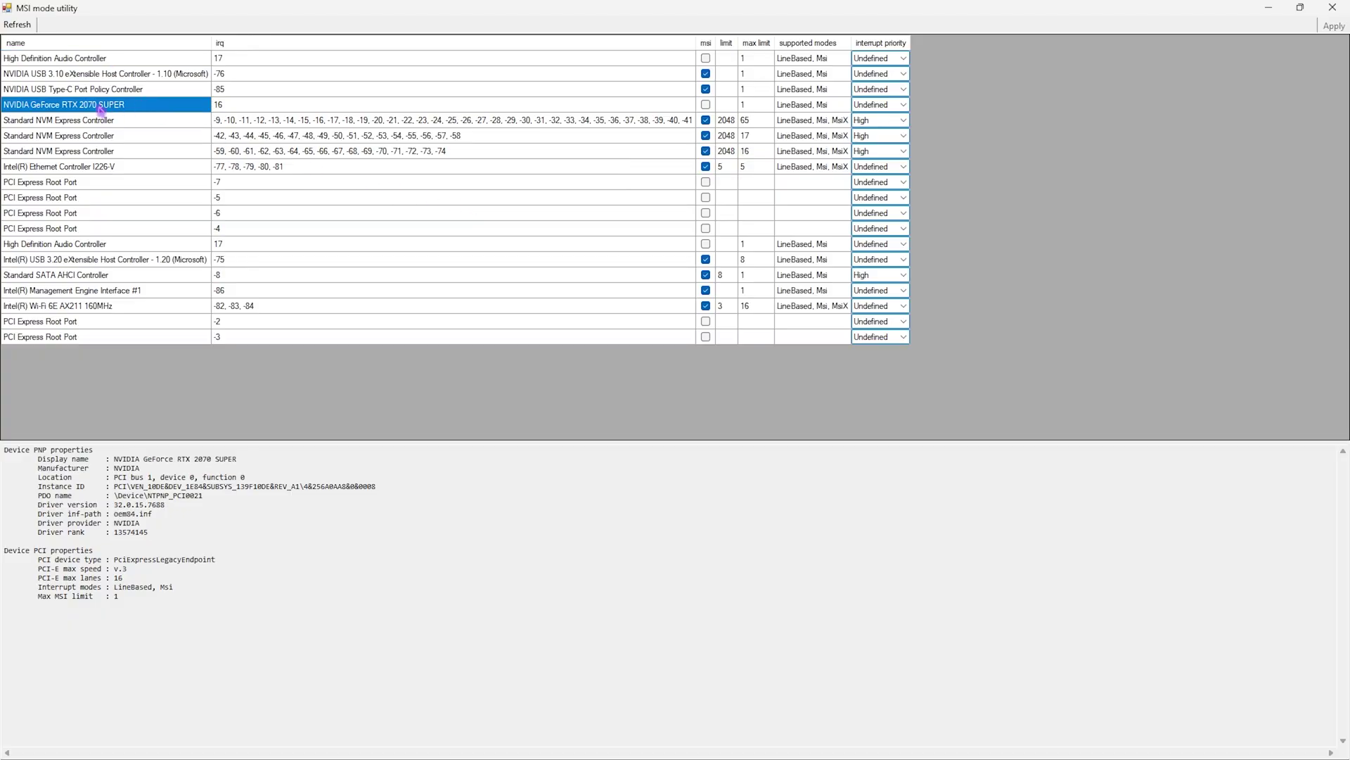
pyautogui.click(707, 106)
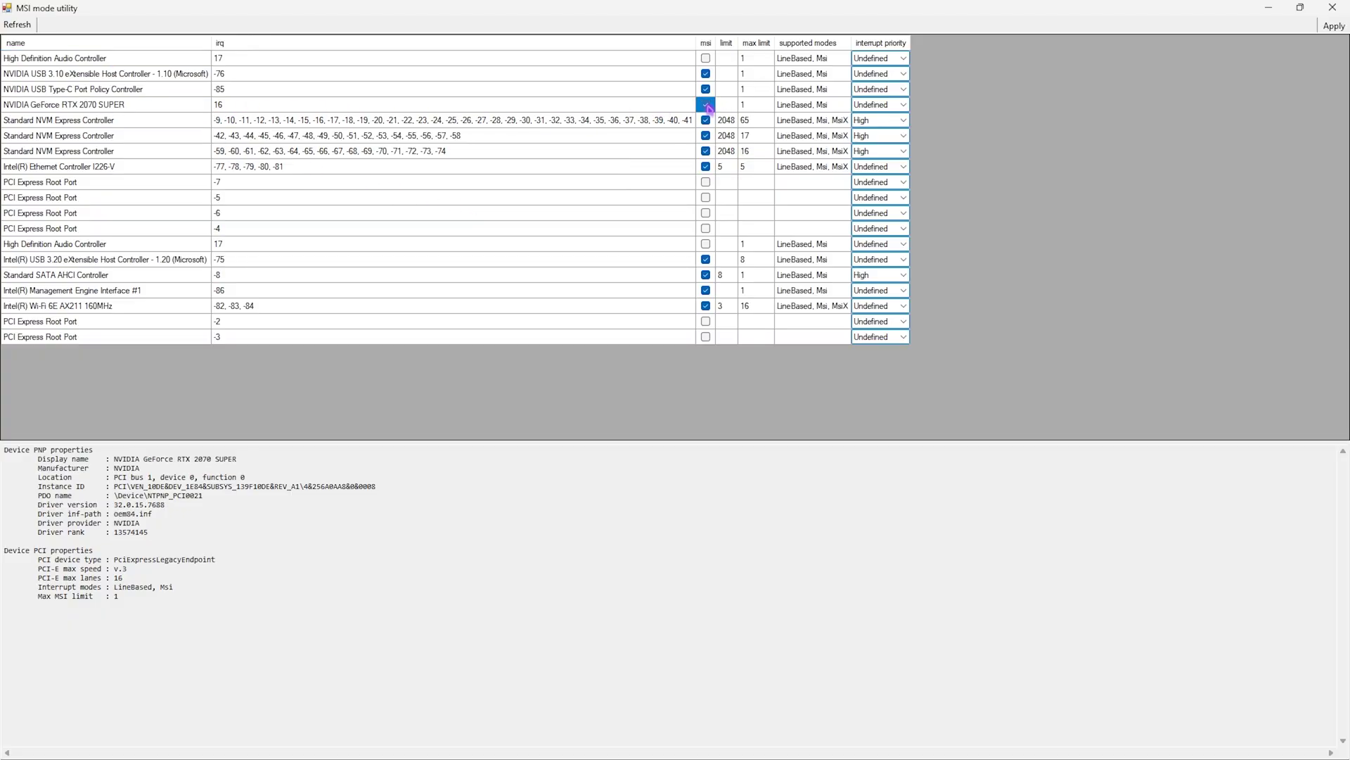
pyautogui.click(879, 105)
pyautogui.click(879, 105)
pyautogui.click(872, 143)
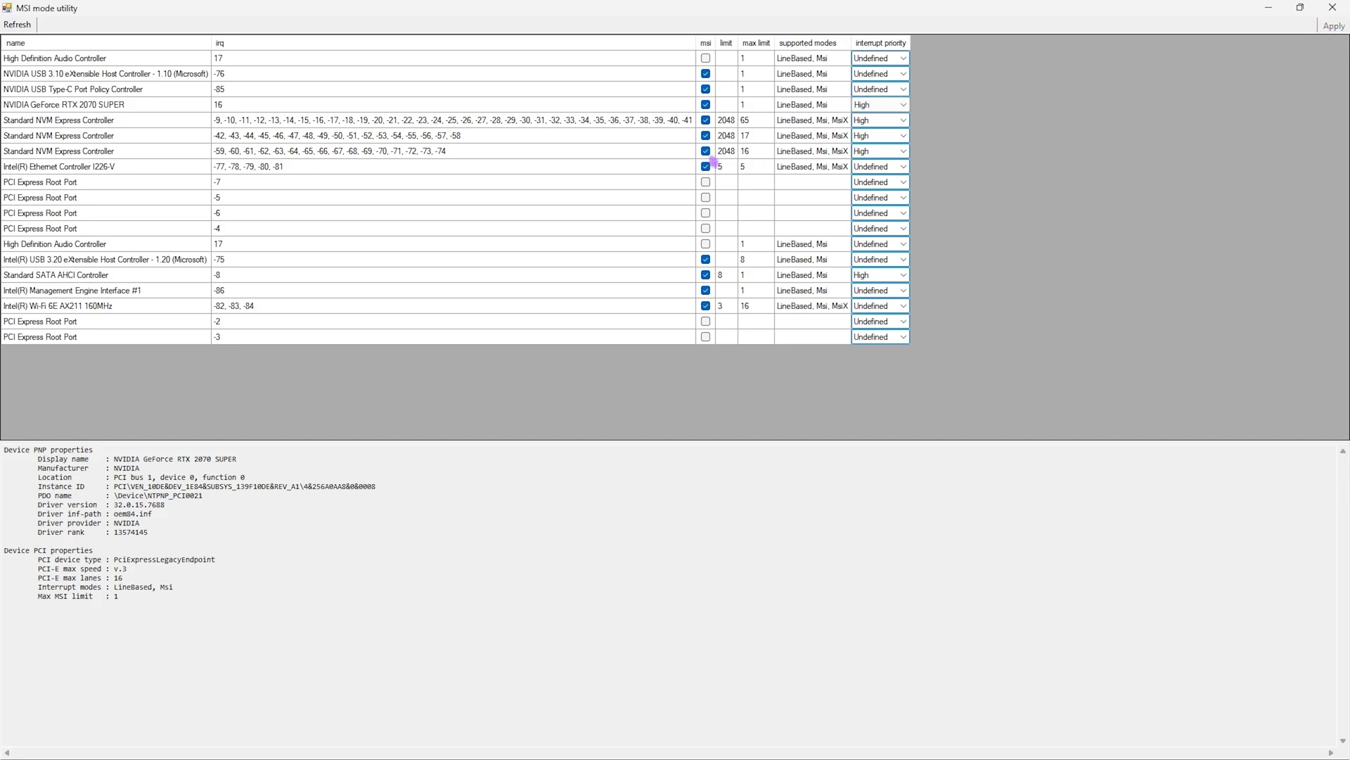
pyautogui.click(1332, 7)
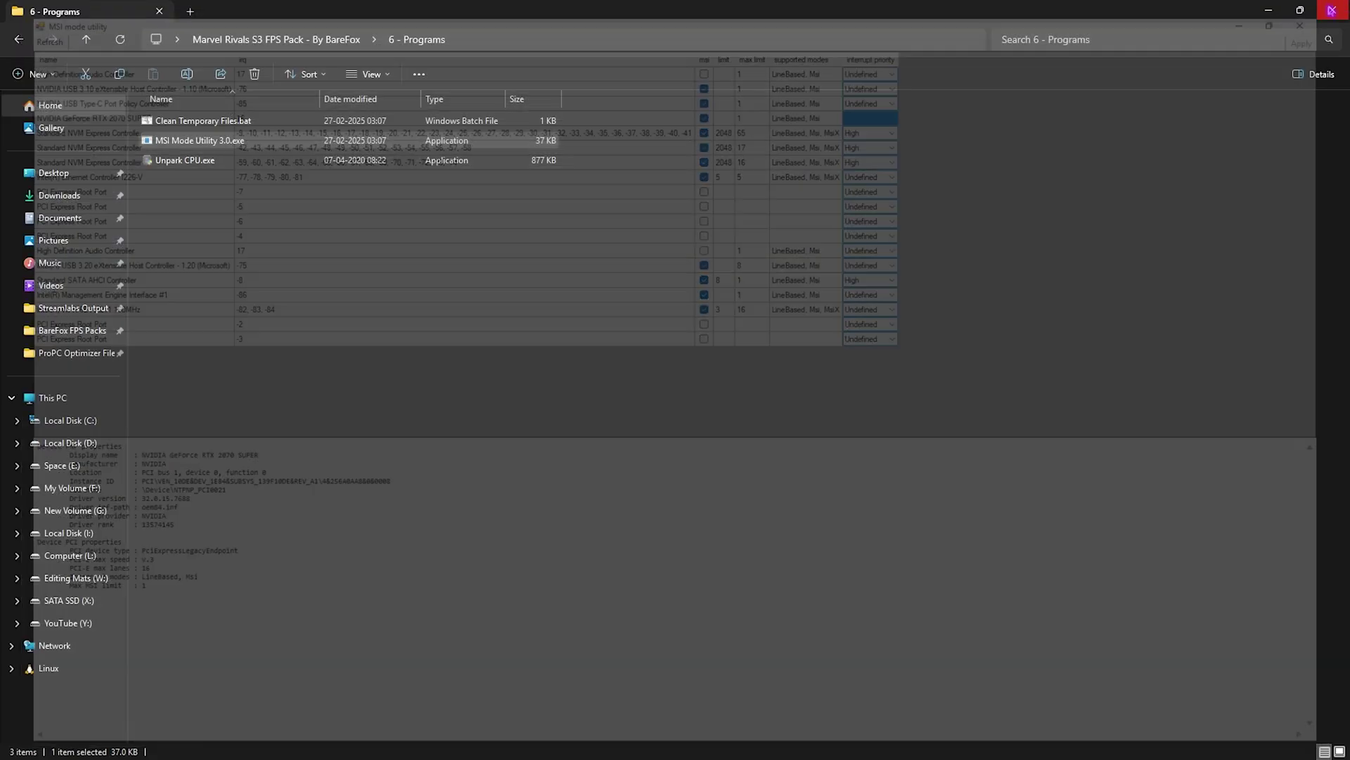
# Run Unpark CPU.exe as administrator, apply the High performance power plan with a 100% core parking index, and close it.
pyautogui.click(218, 166)
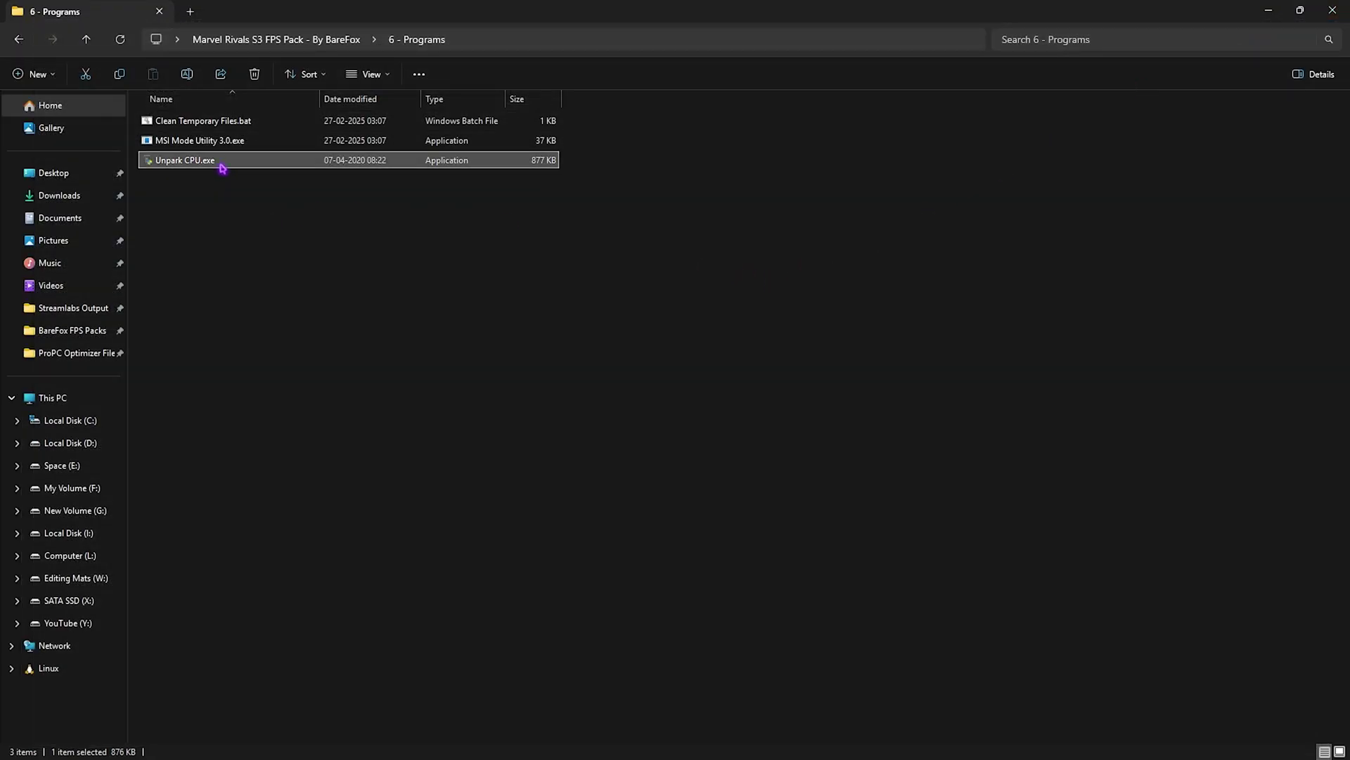
pyautogui.rightClick(220, 167)
pyautogui.click(290, 265)
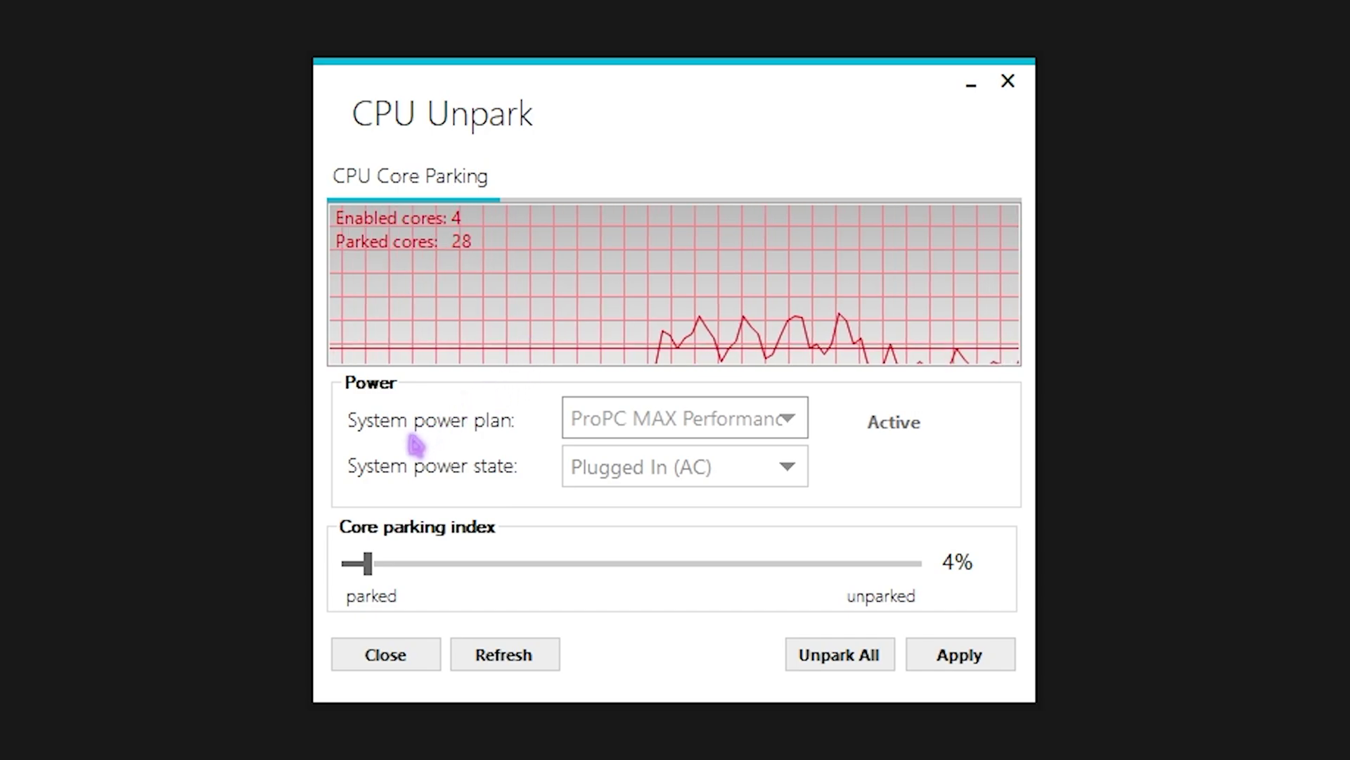
pyautogui.click(723, 434)
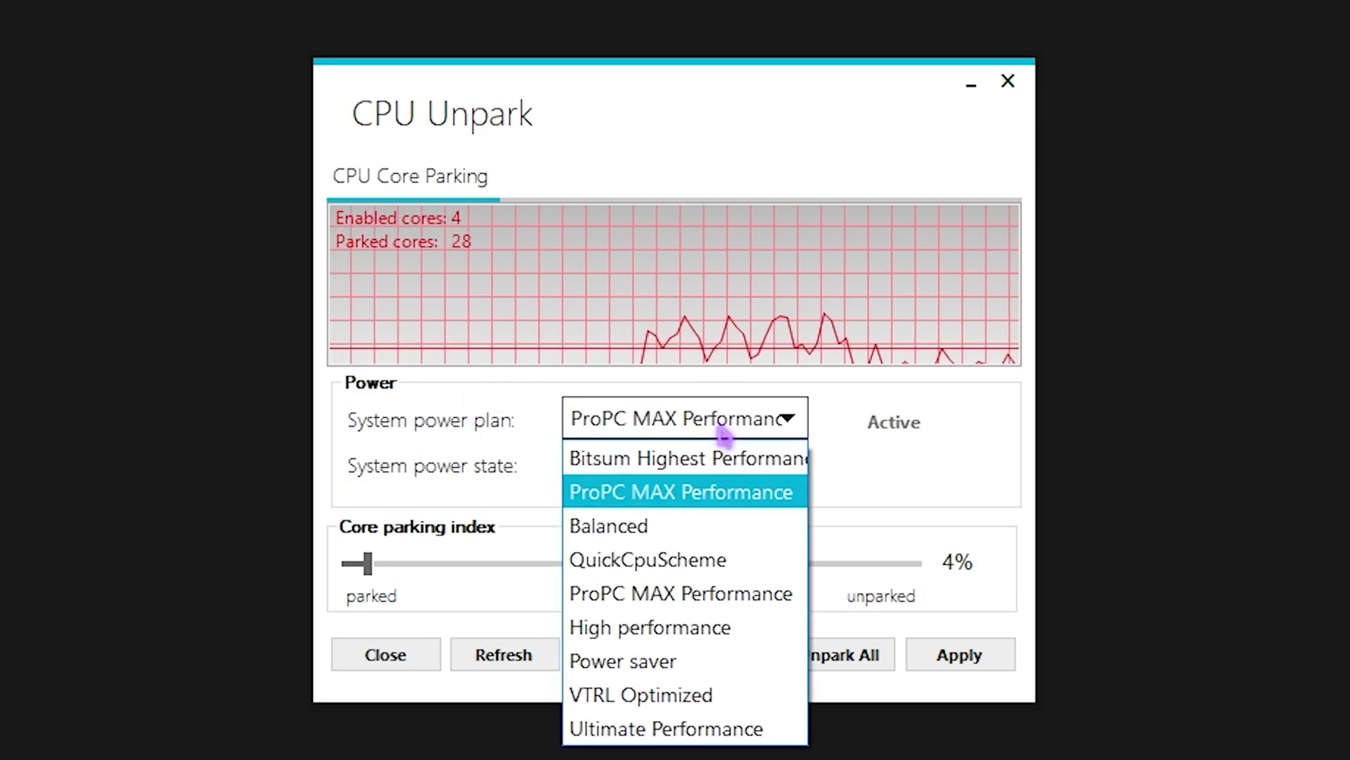
pyautogui.click(703, 626)
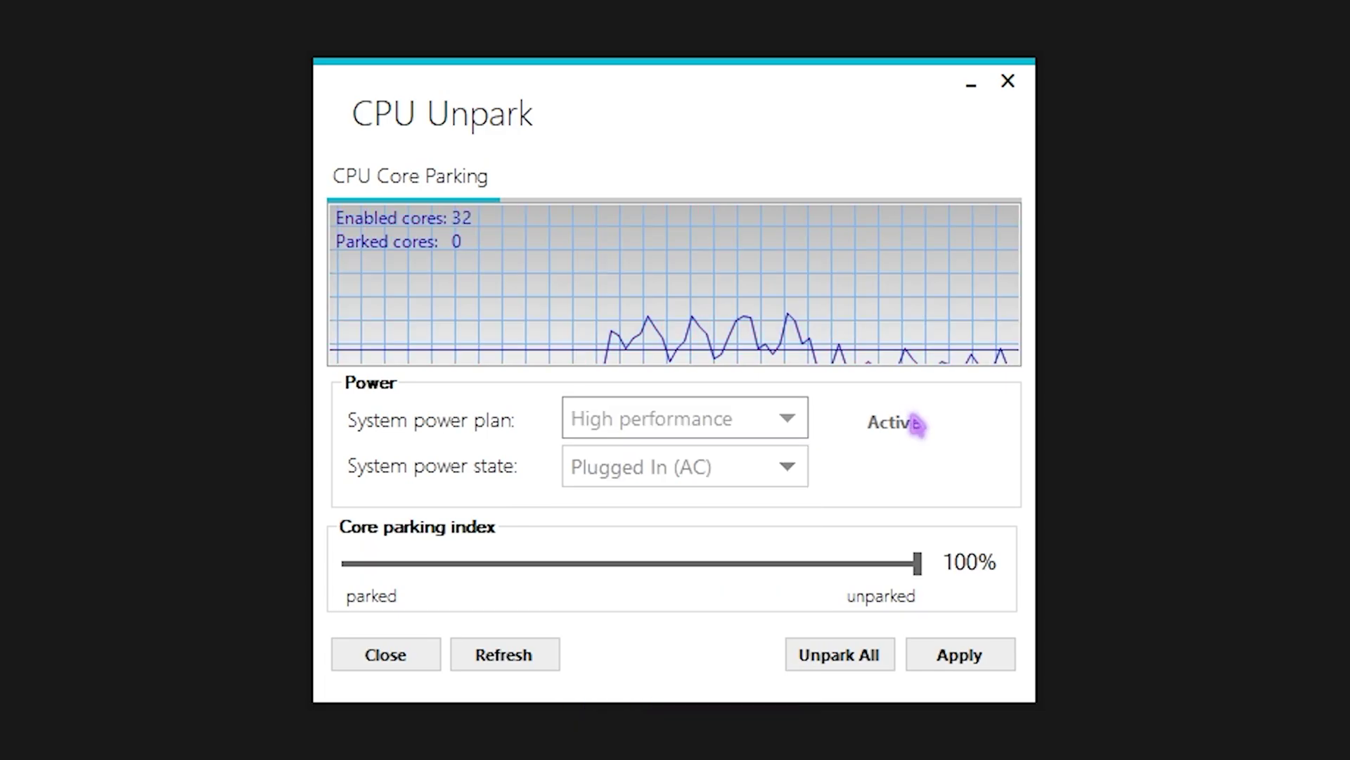
pyautogui.moveTo(486, 563); pyautogui.dragTo(1024, 562)
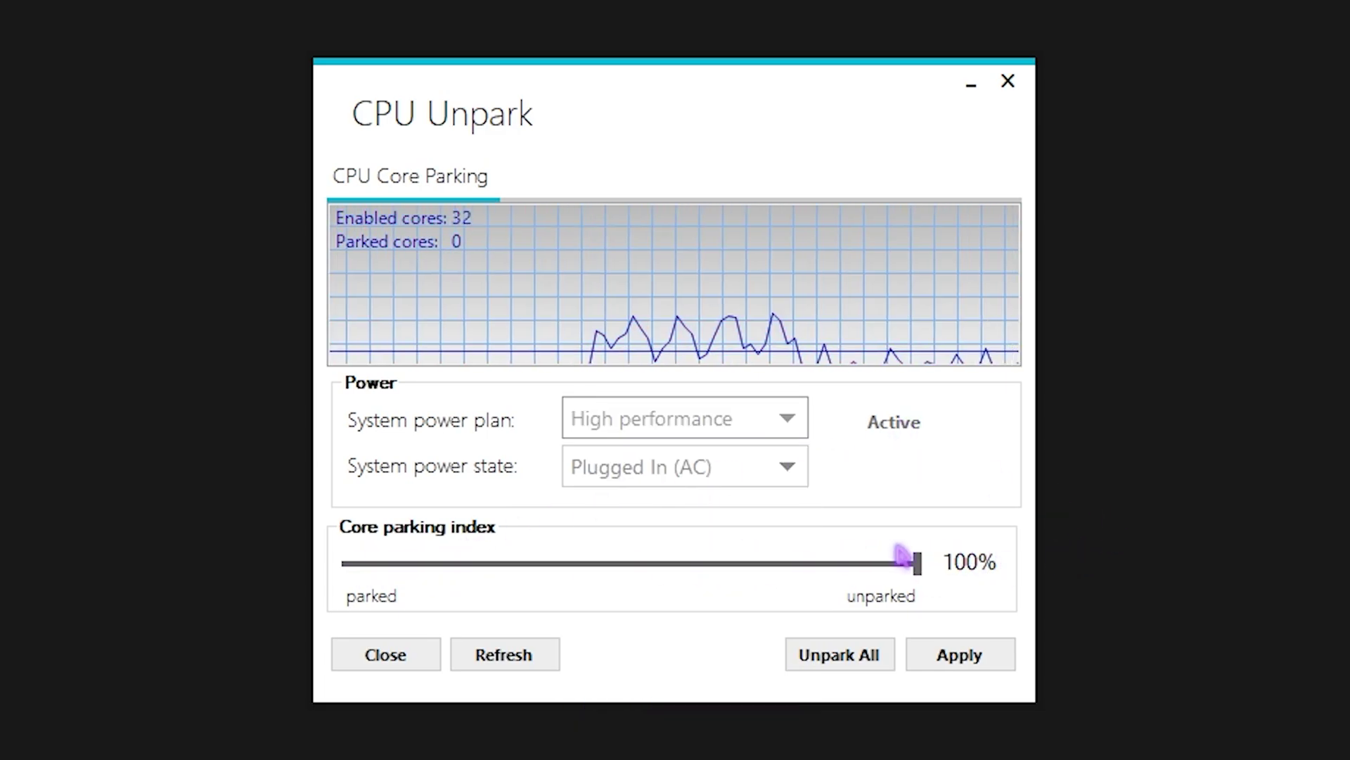
pyautogui.click(991, 664)
pyautogui.click(859, 453)
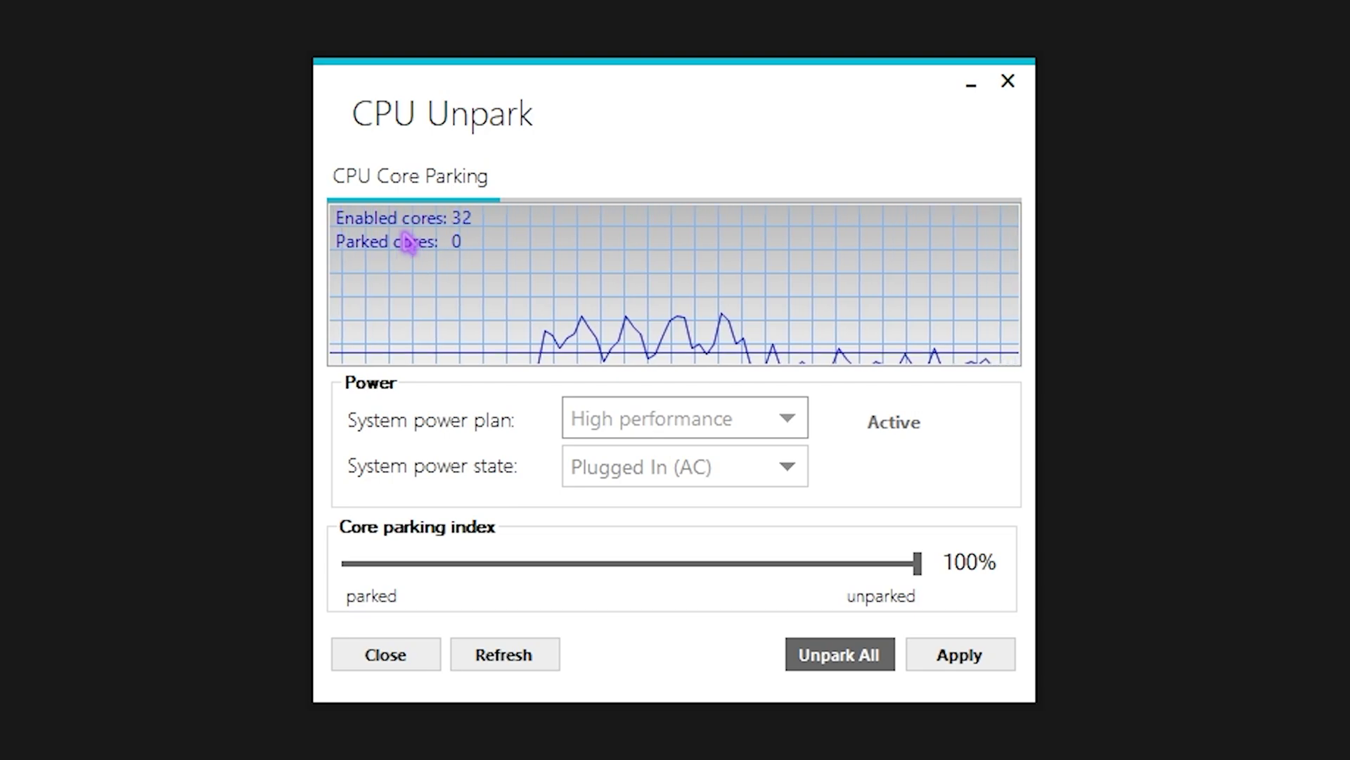
pyautogui.click(1010, 82)
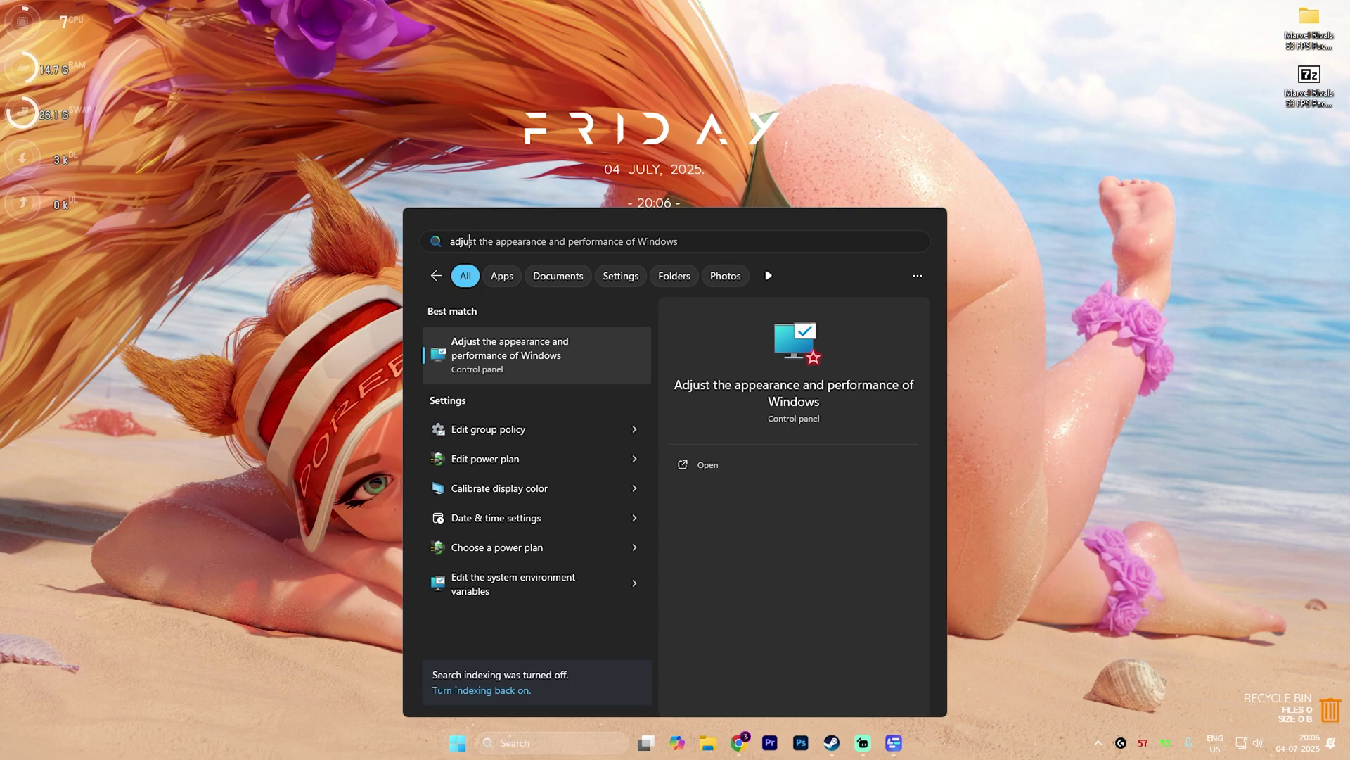
# Open the Windows appearance and performance settings and turn off the window, control and taskbar animations, Peek, and the menu and ToolTip fades.
pyautogui.press('Return')
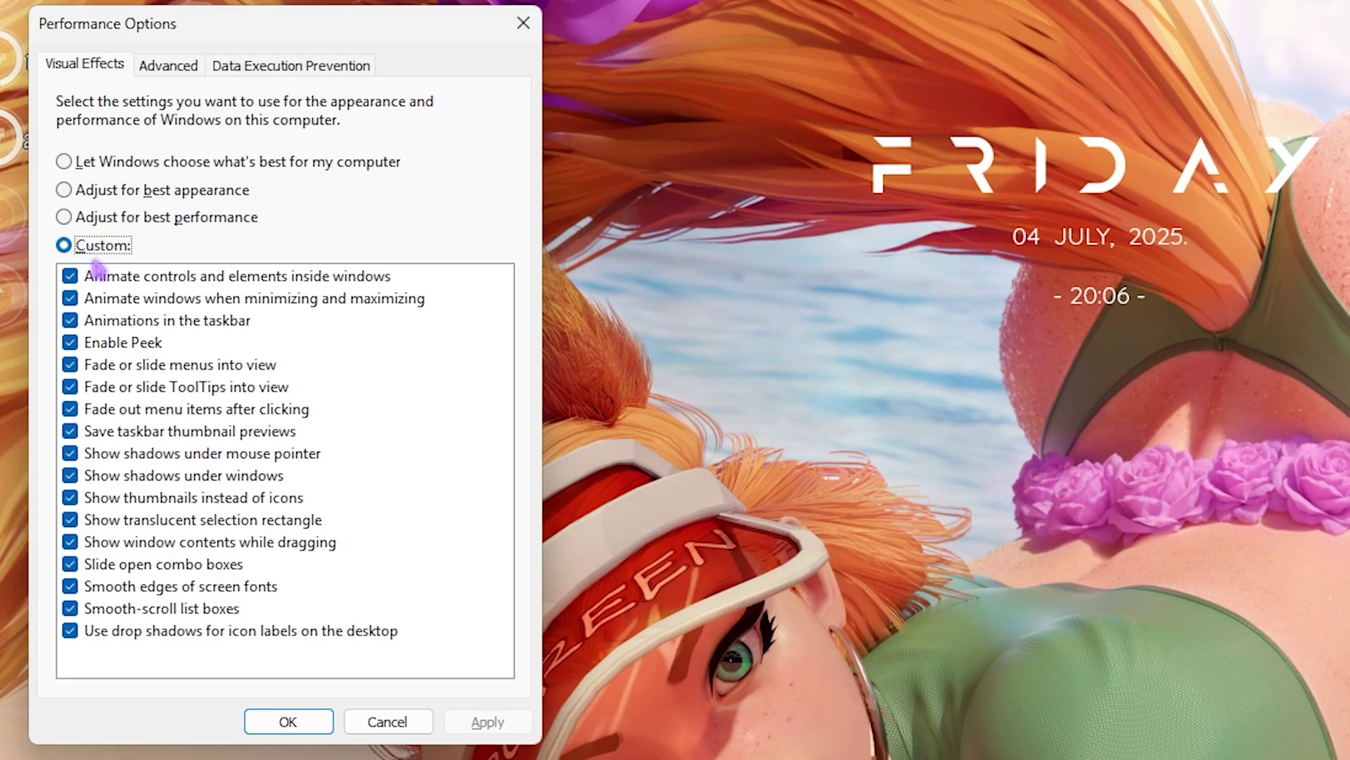
pyautogui.click(69, 276)
pyautogui.click(70, 298)
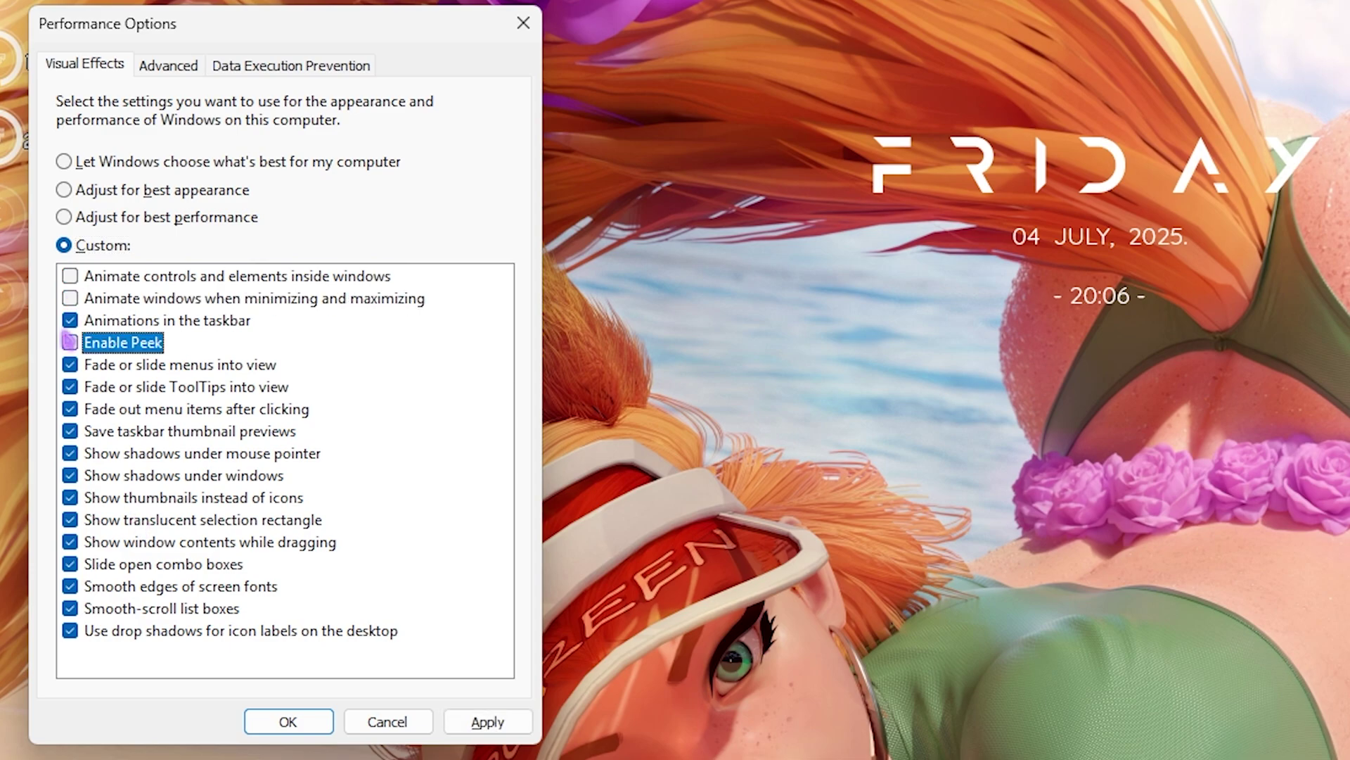
pyautogui.click(70, 320)
pyautogui.click(69, 342)
pyautogui.click(70, 364)
pyautogui.click(70, 386)
pyautogui.click(70, 408)
pyautogui.click(70, 430)
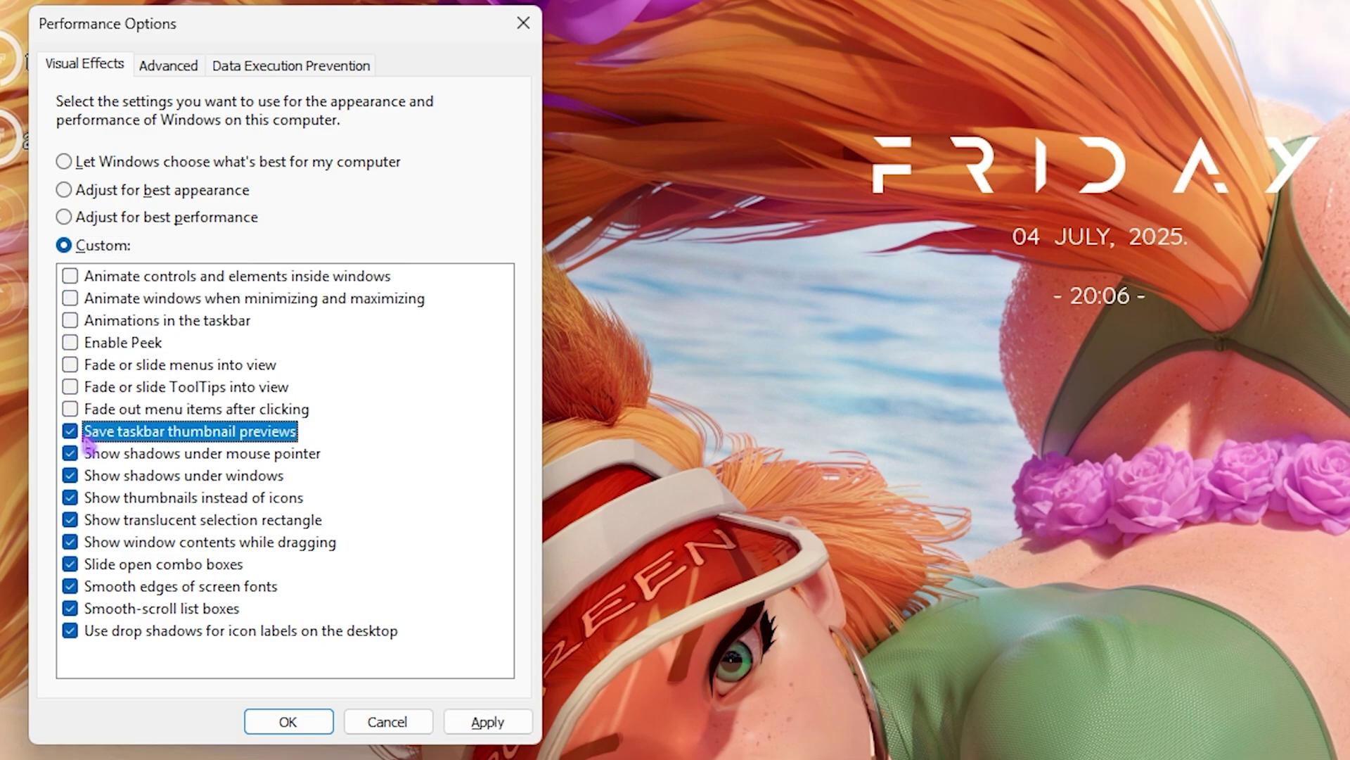
# Turn off mouse pointer and window shadows, the translucent selection rectangle, sliding combo boxes, smooth-scroll list boxes and icon label drop shadows.
pyautogui.click(70, 453)
pyautogui.click(69, 475)
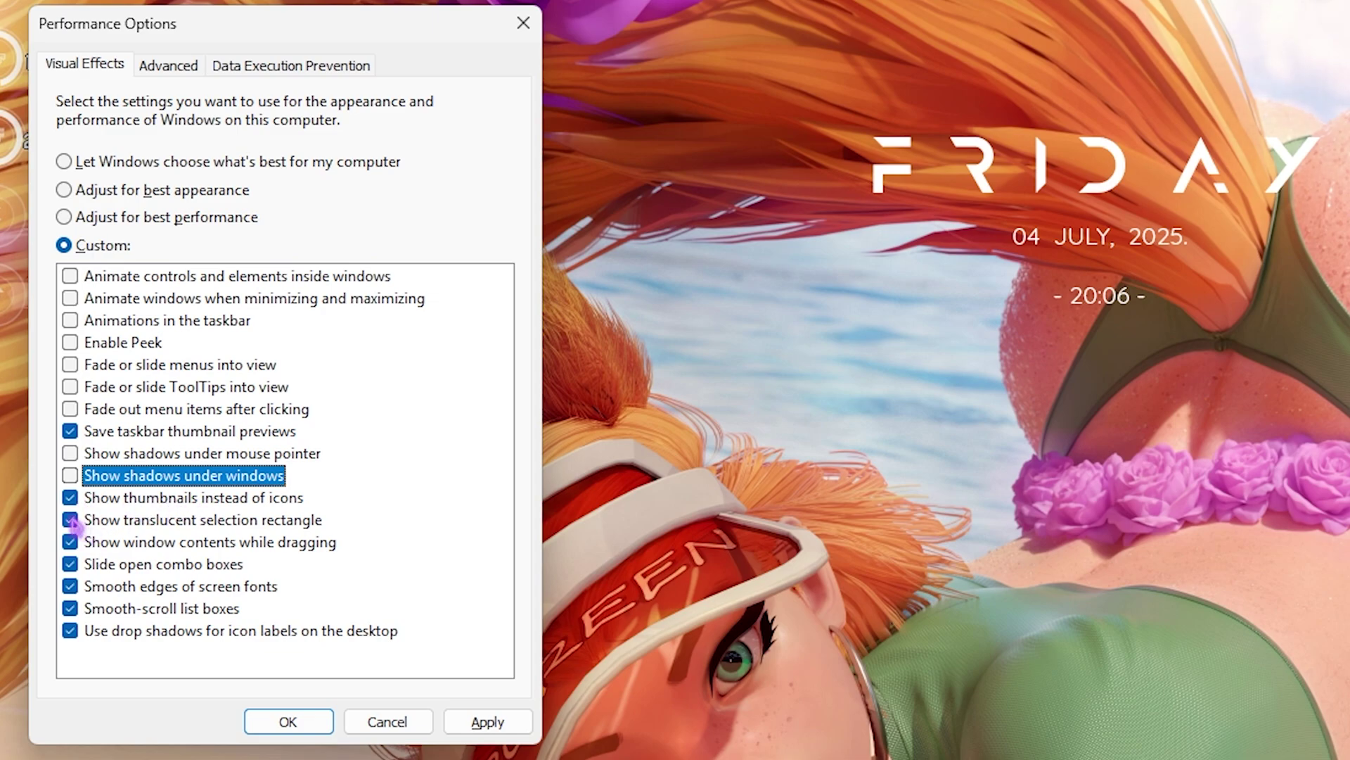
pyautogui.click(71, 520)
pyautogui.click(70, 565)
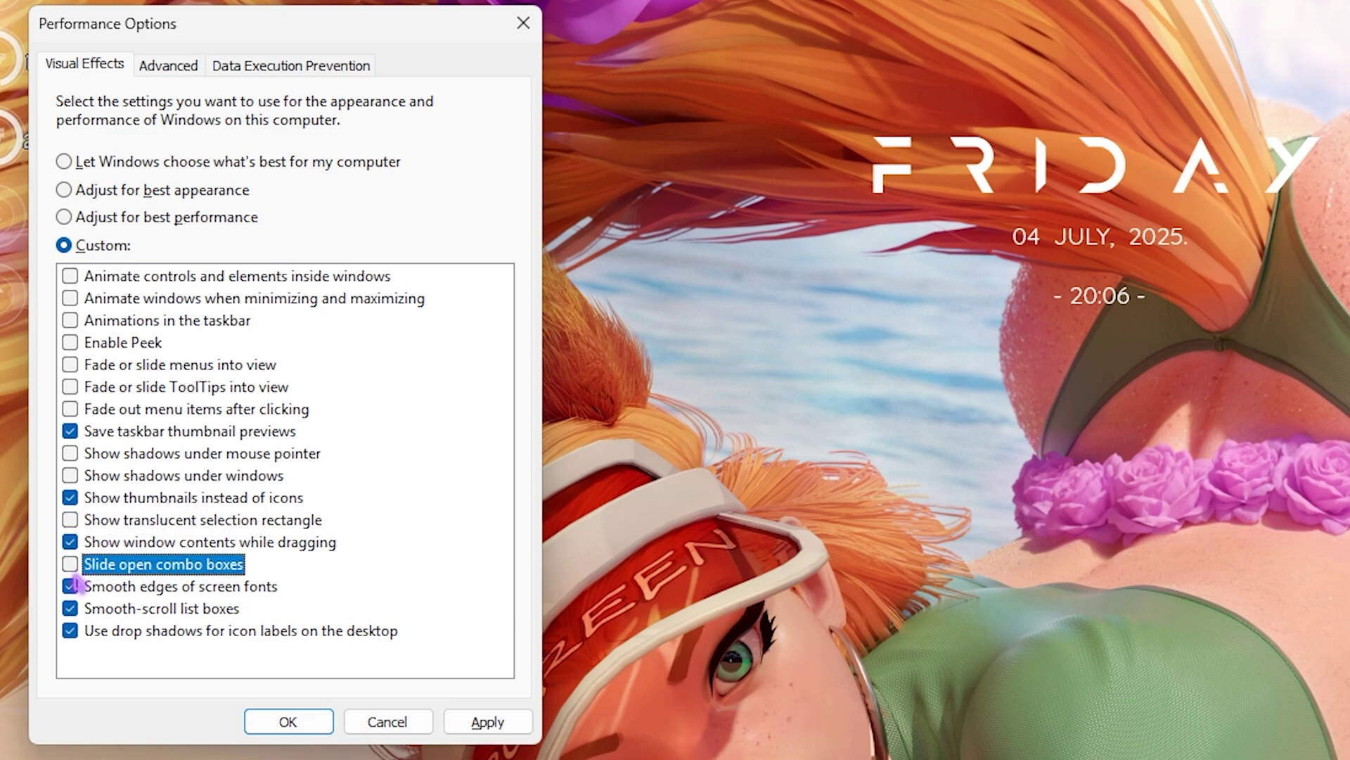
pyautogui.click(70, 608)
pyautogui.click(69, 630)
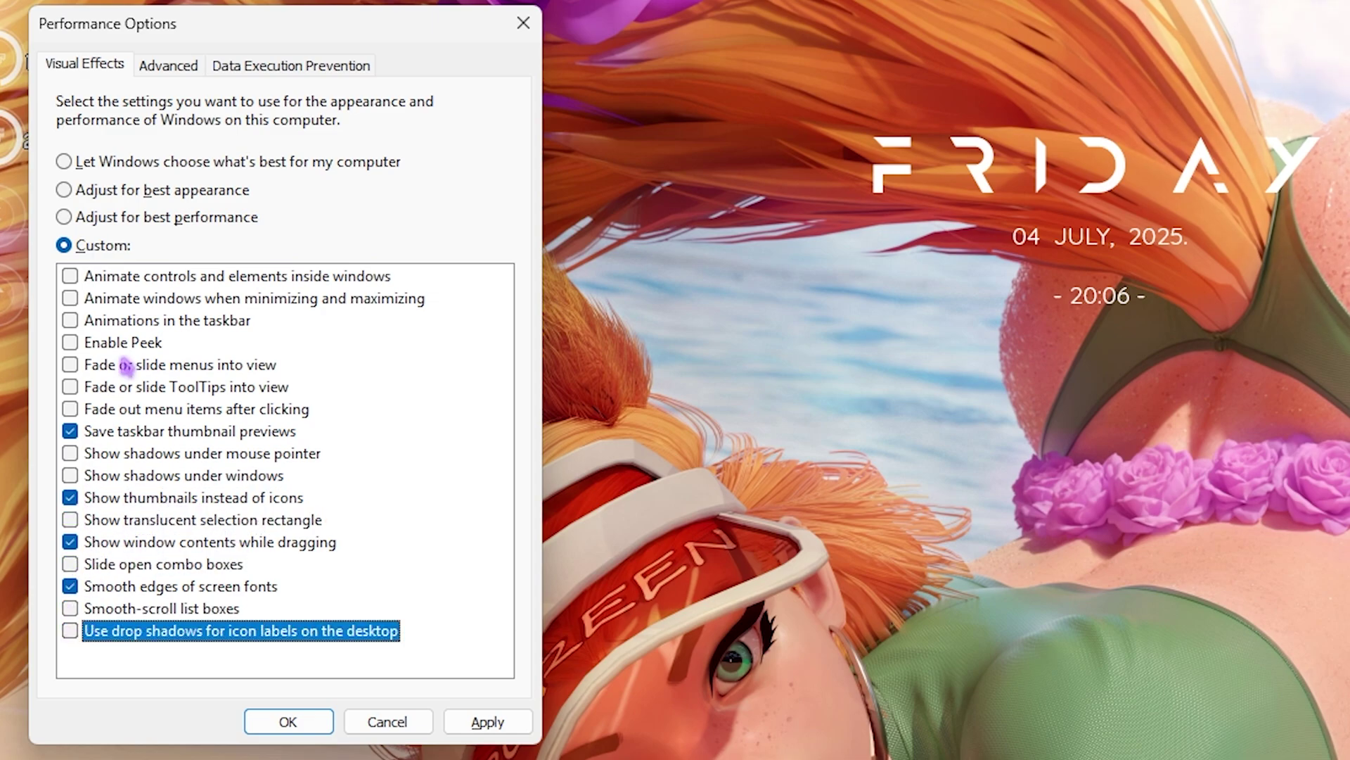
# Go over the taskbar thumbnail preview and thumbnails-instead-of-icons options, and apply the custom visual effects.
pyautogui.click(197, 431)
pyautogui.click(207, 498)
pyautogui.click(158, 497)
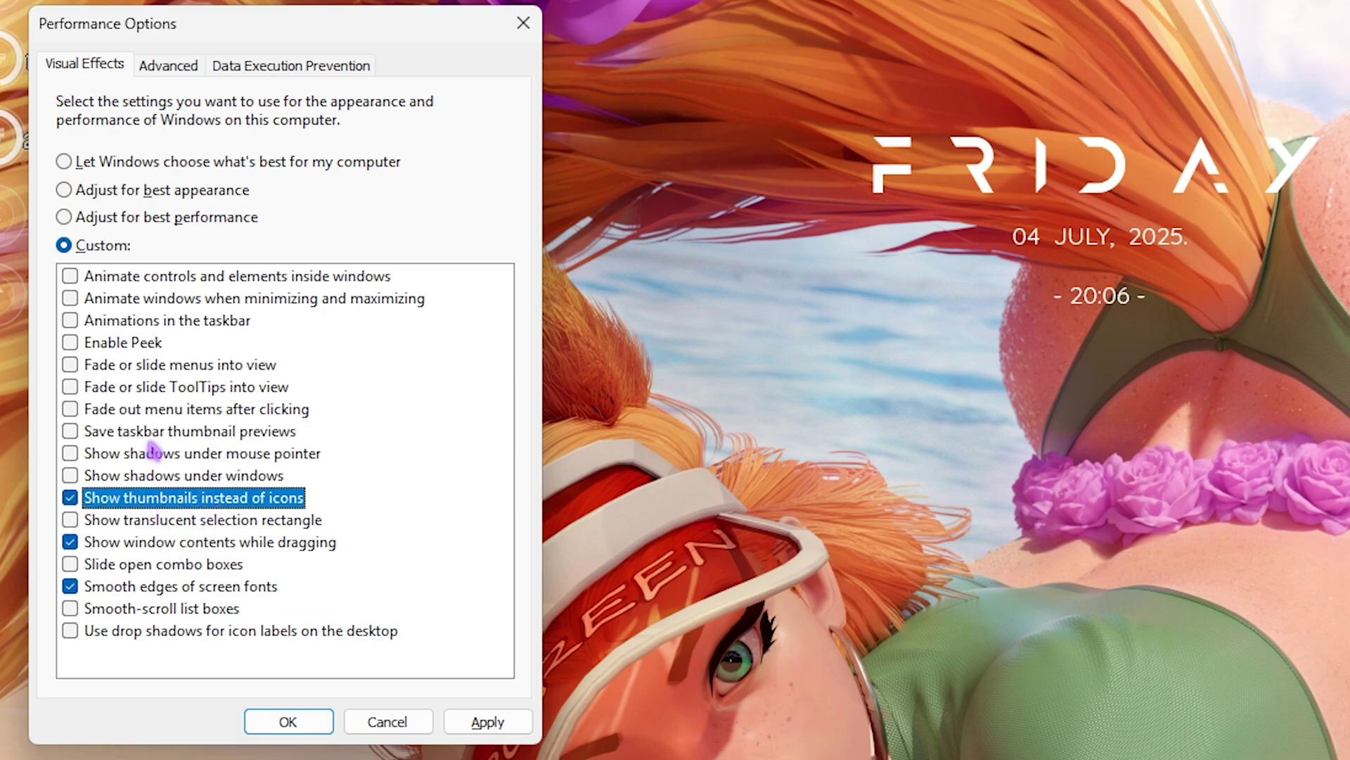
pyautogui.click(158, 431)
pyautogui.click(197, 454)
pyautogui.click(479, 723)
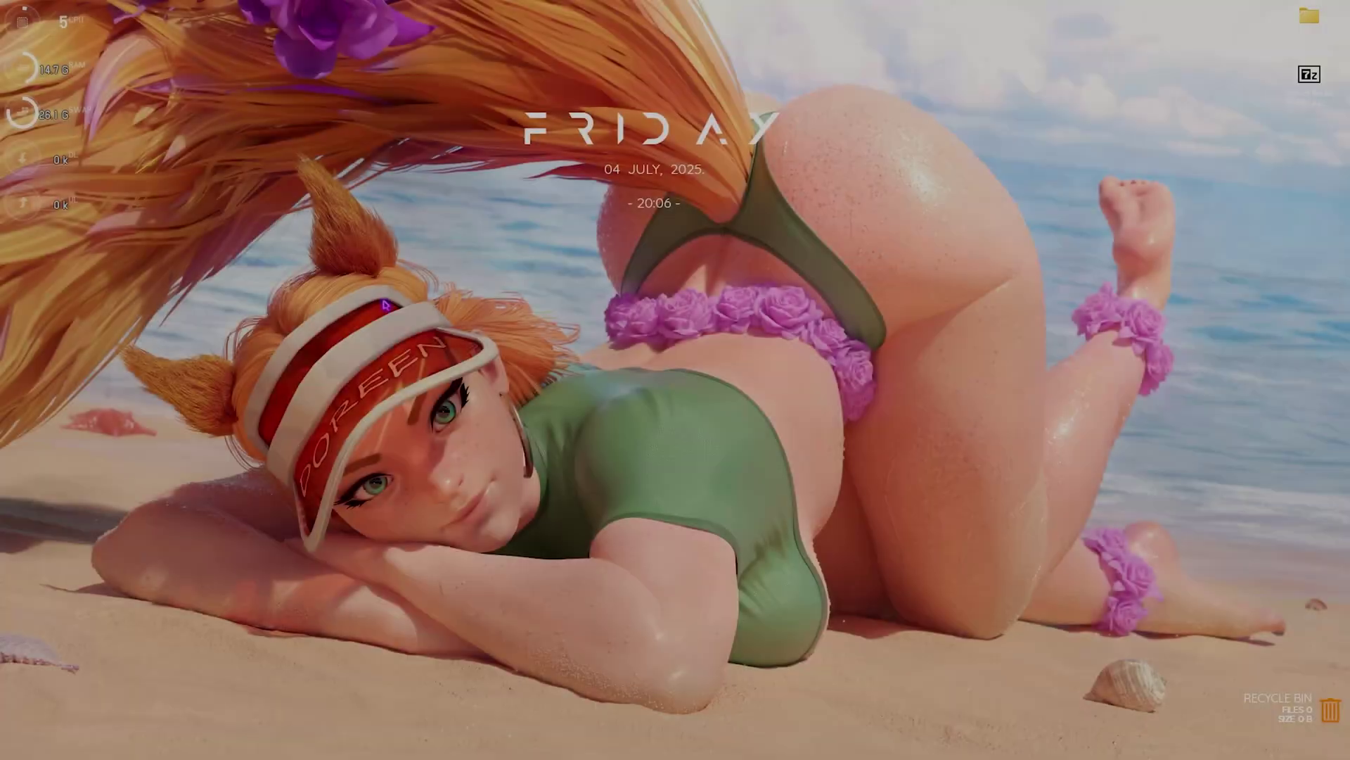
# Open System Configuration, set the number of boot processors to 32 in the advanced boot options, and apply the change.
pyautogui.press('super')
pyautogui.write('msconfig')
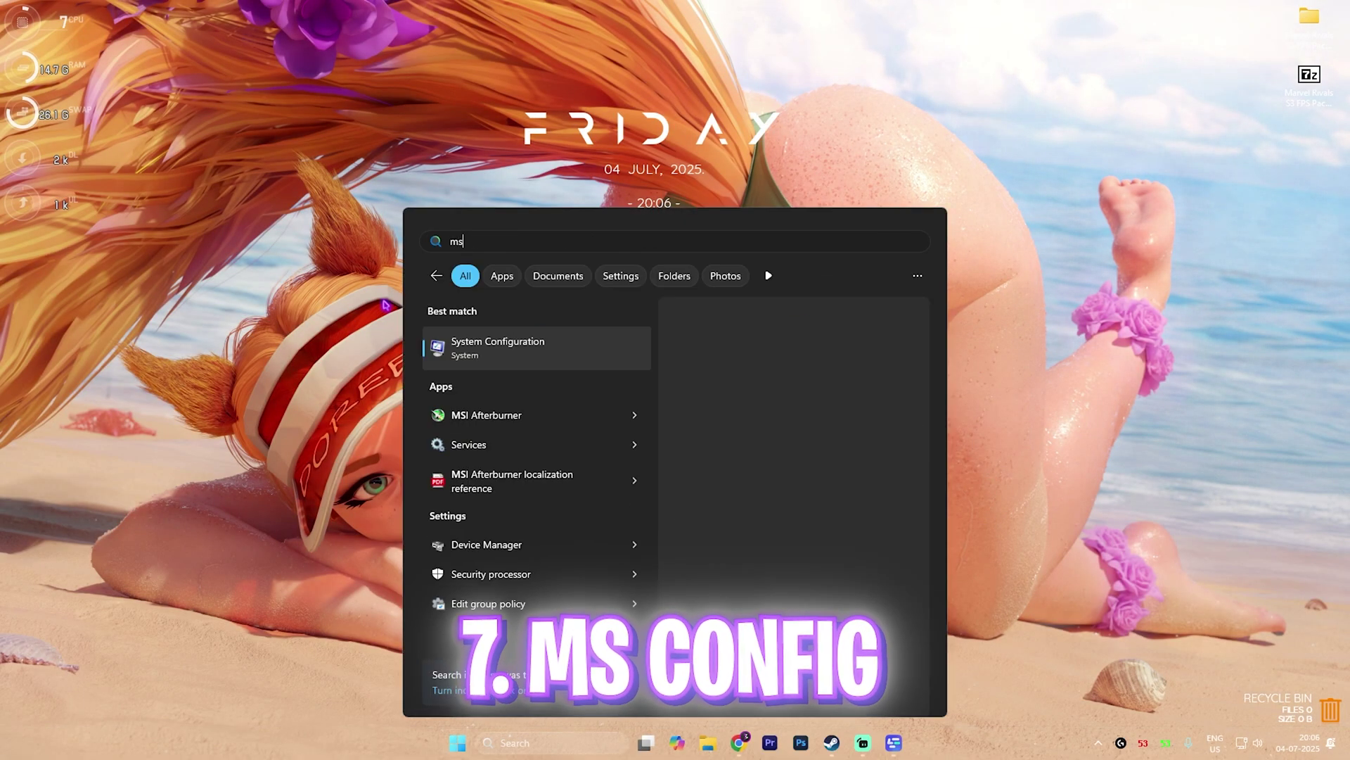
pyautogui.press('Return')
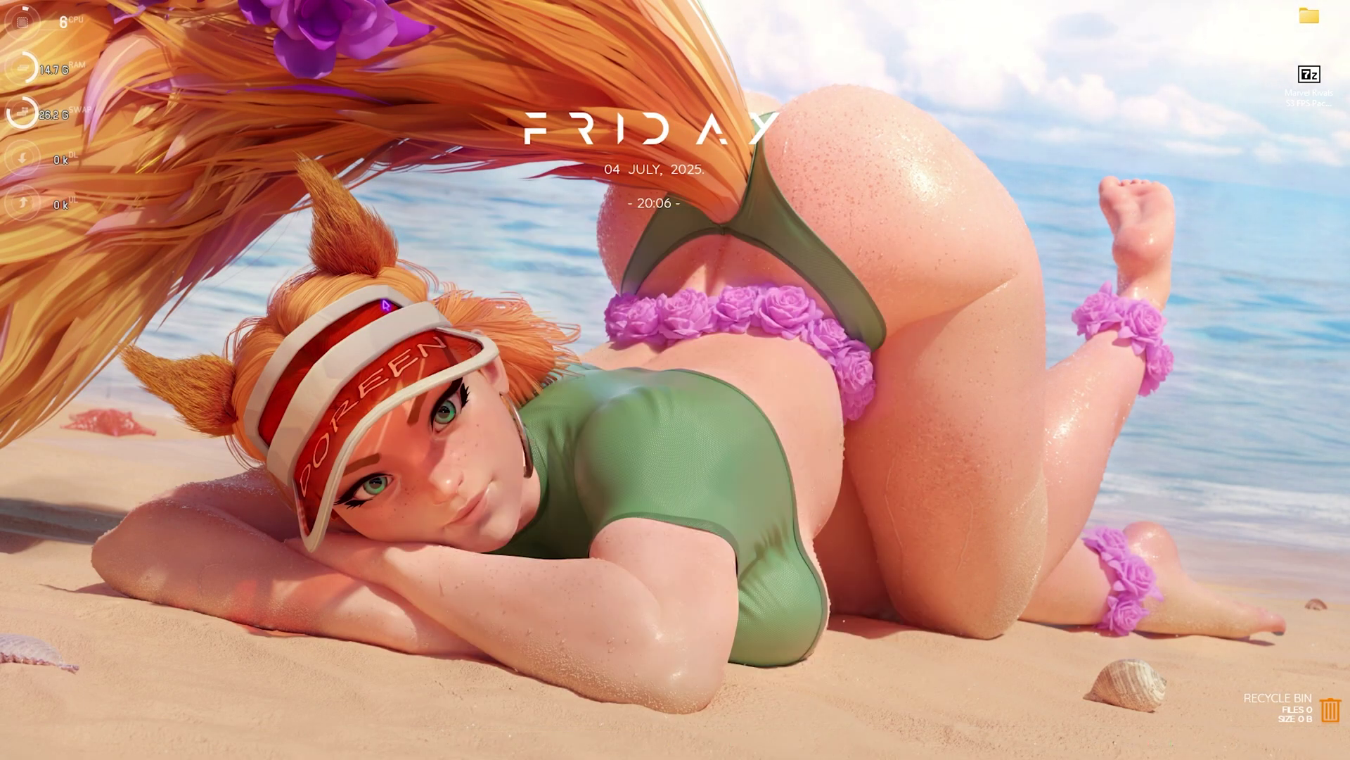
pyautogui.click(528, 278)
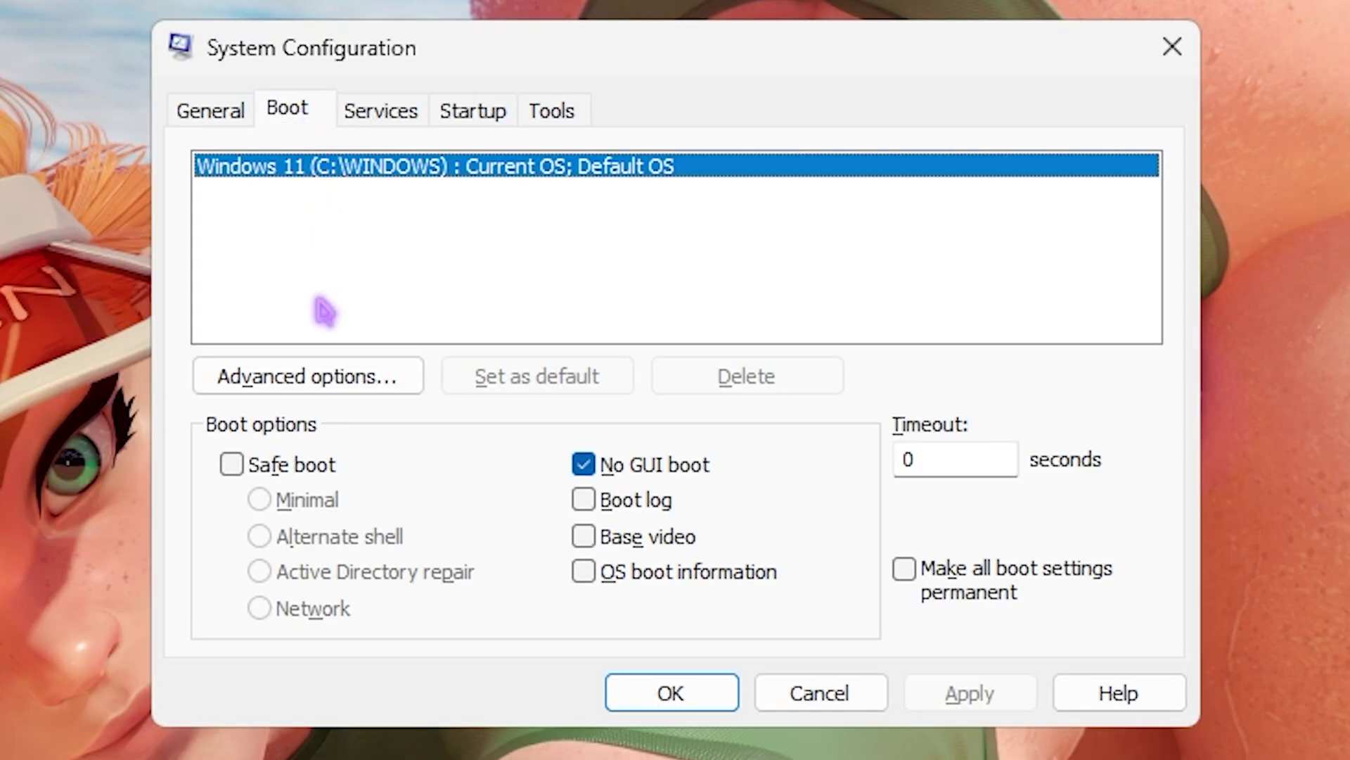
pyautogui.click(540, 378)
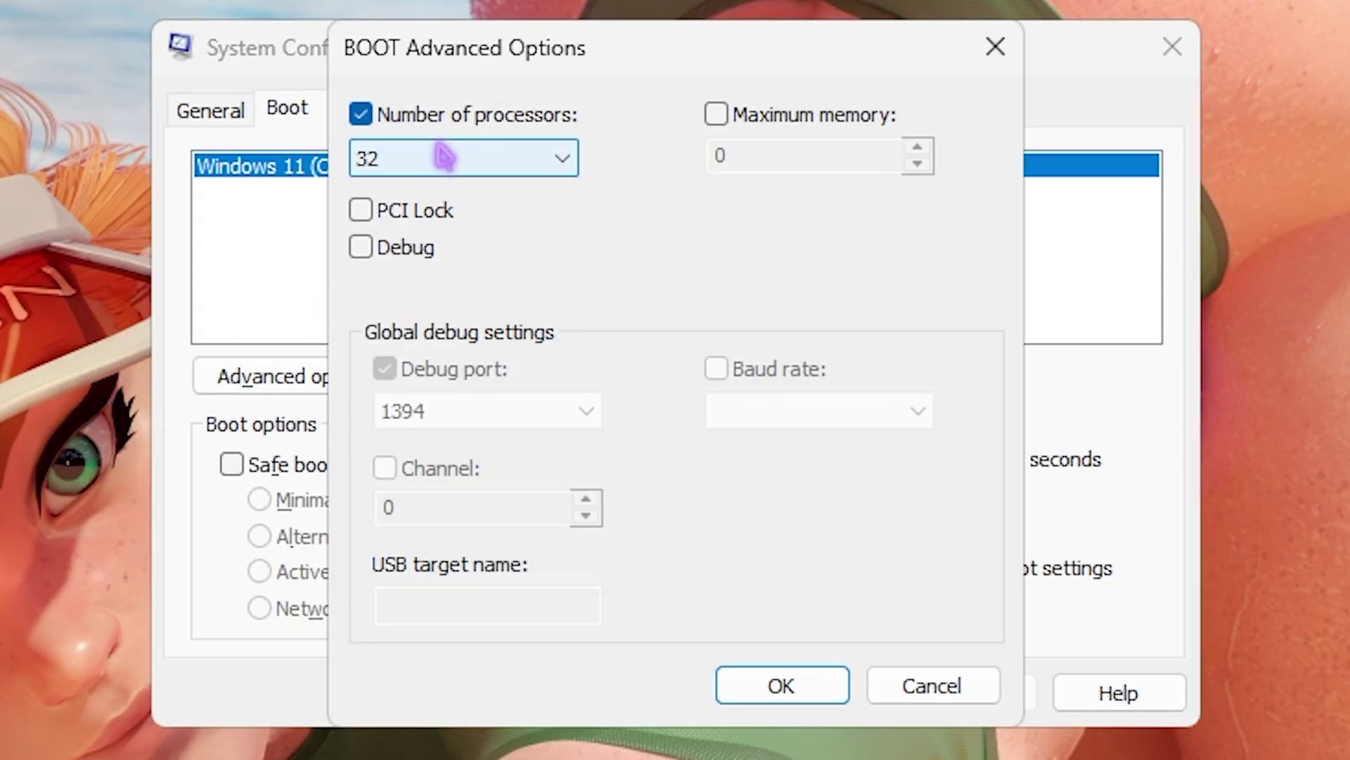
pyautogui.click(446, 159)
pyautogui.click(675, 636)
pyautogui.click(781, 685)
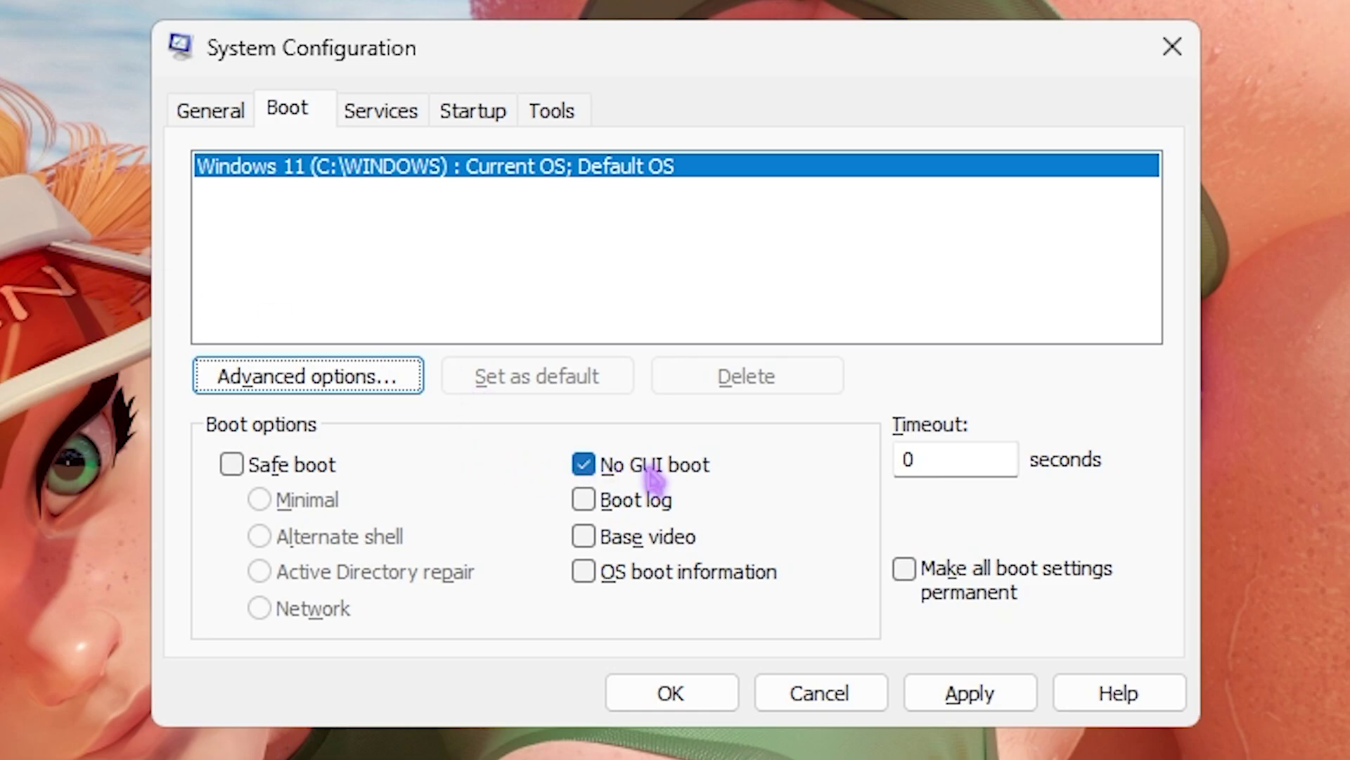
pyautogui.click(969, 693)
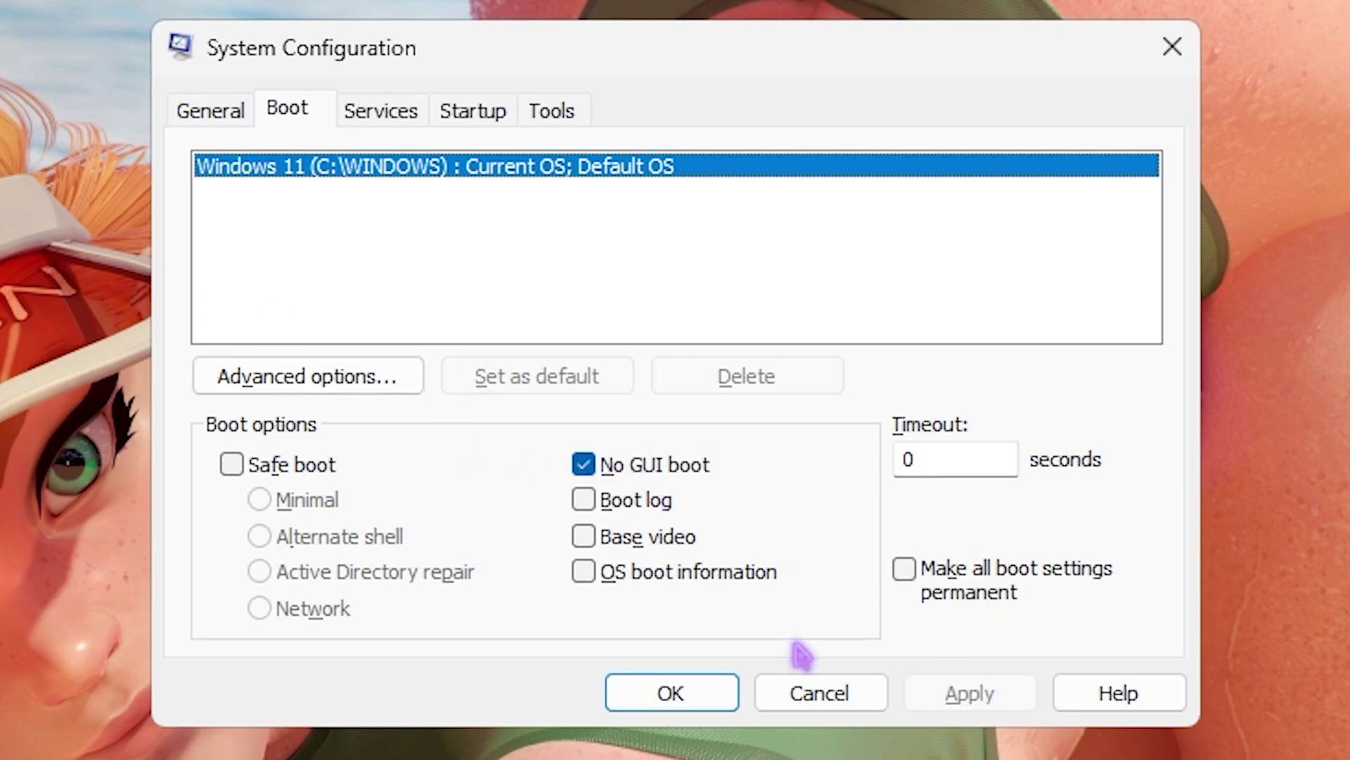
# Hide all Microsoft services in System Configuration and examine the remaining third-party services for unneeded ones.
pyautogui.click(385, 112)
pyautogui.click(252, 625)
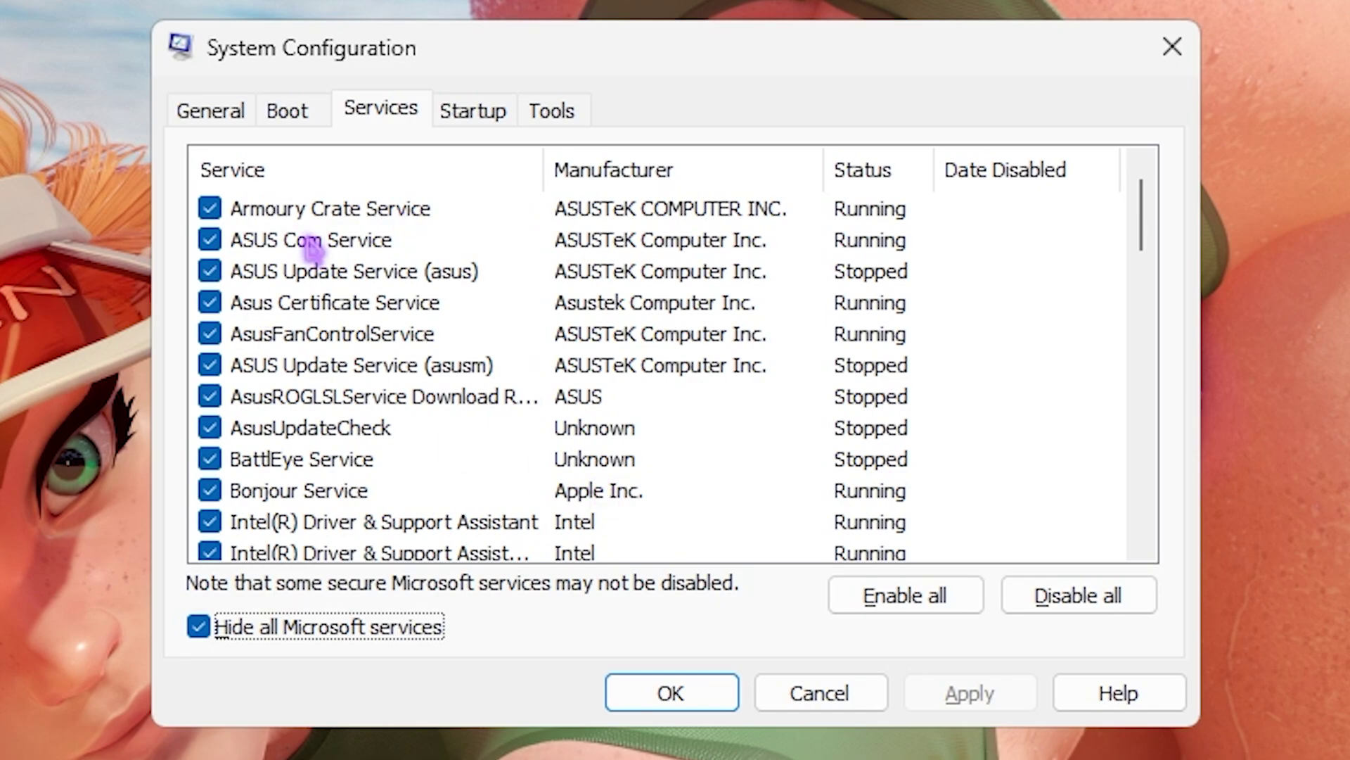
pyautogui.scroll(-6, 309, 257)
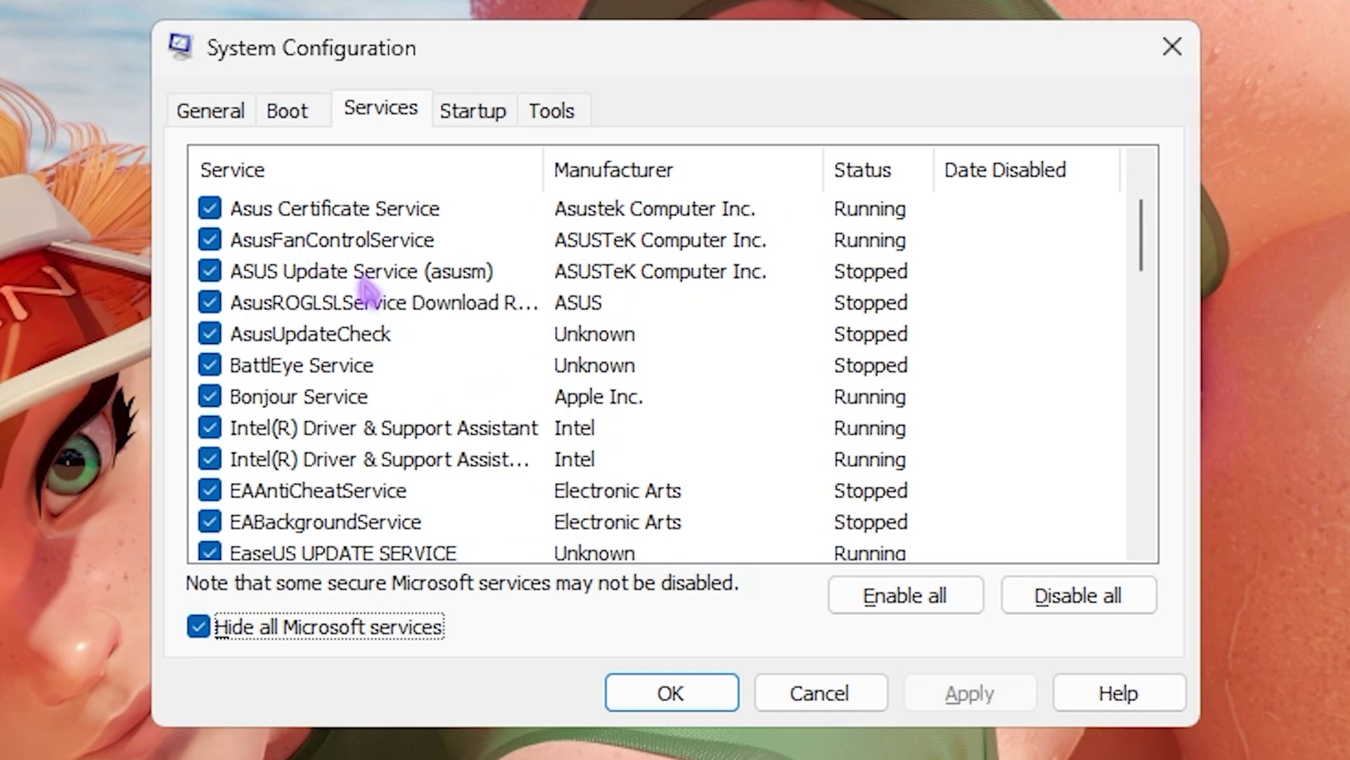
pyautogui.scroll(-3, 407, 336)
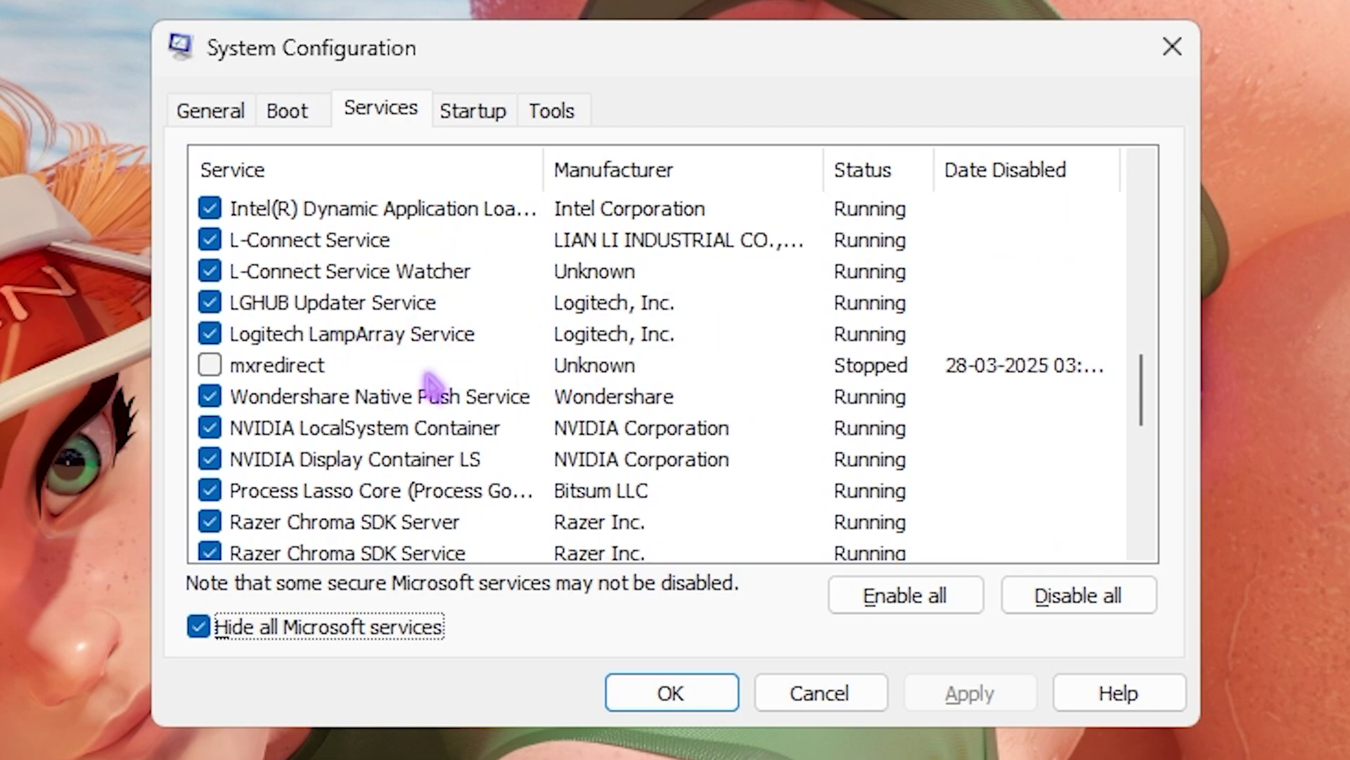
pyautogui.scroll(-5, 431, 386)
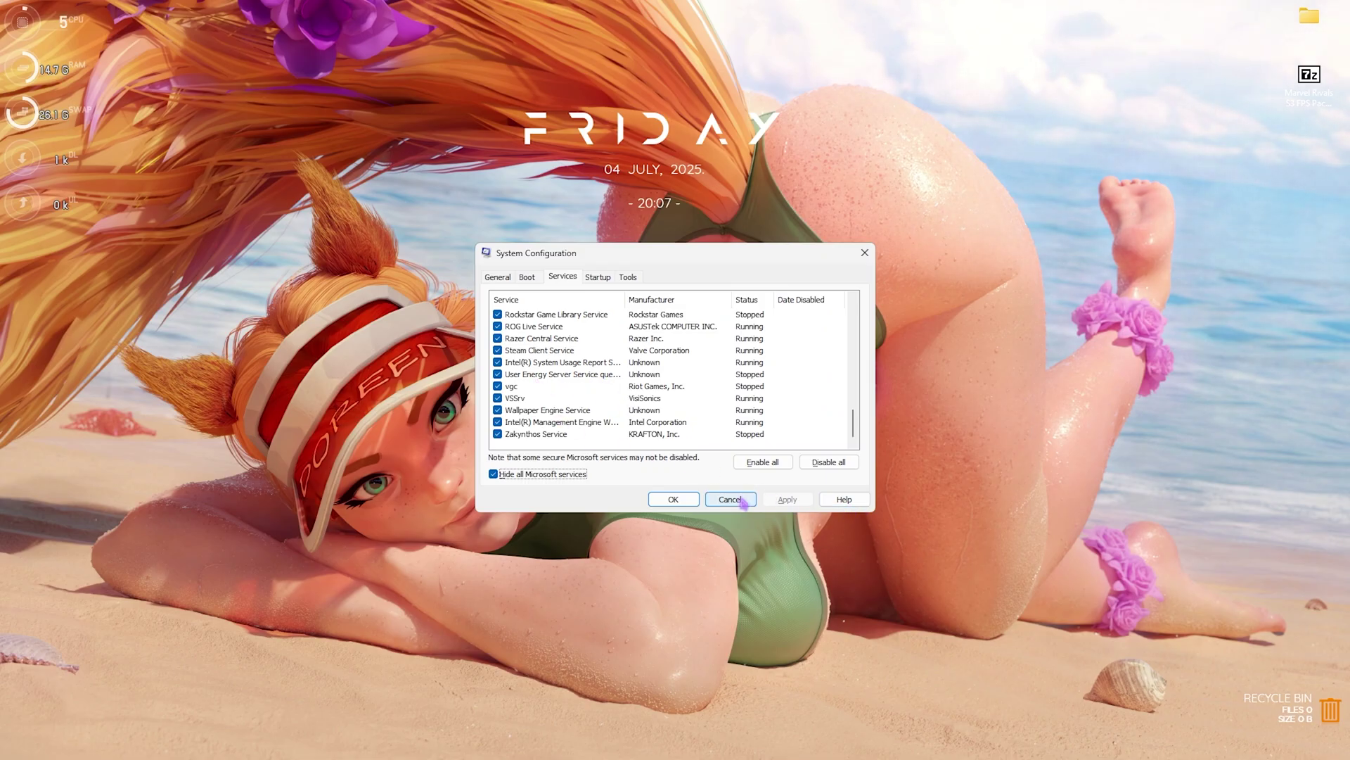
# Accept the System Configuration settings and close the dialog.
pyautogui.click(672, 499)
pyautogui.click(743, 414)
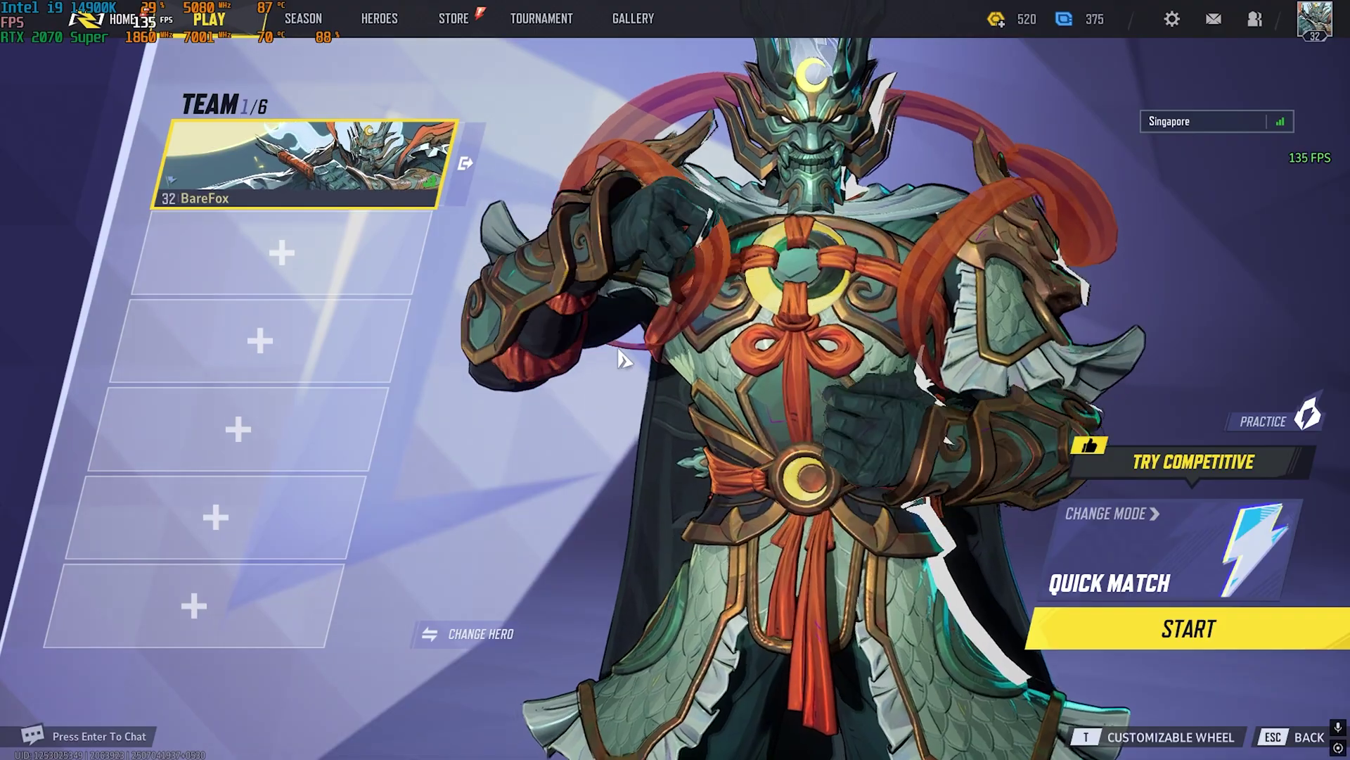
# Switch to Marvel Rivals, open the game's display settings and go over the display mode option.
pyautogui.press('Escape')
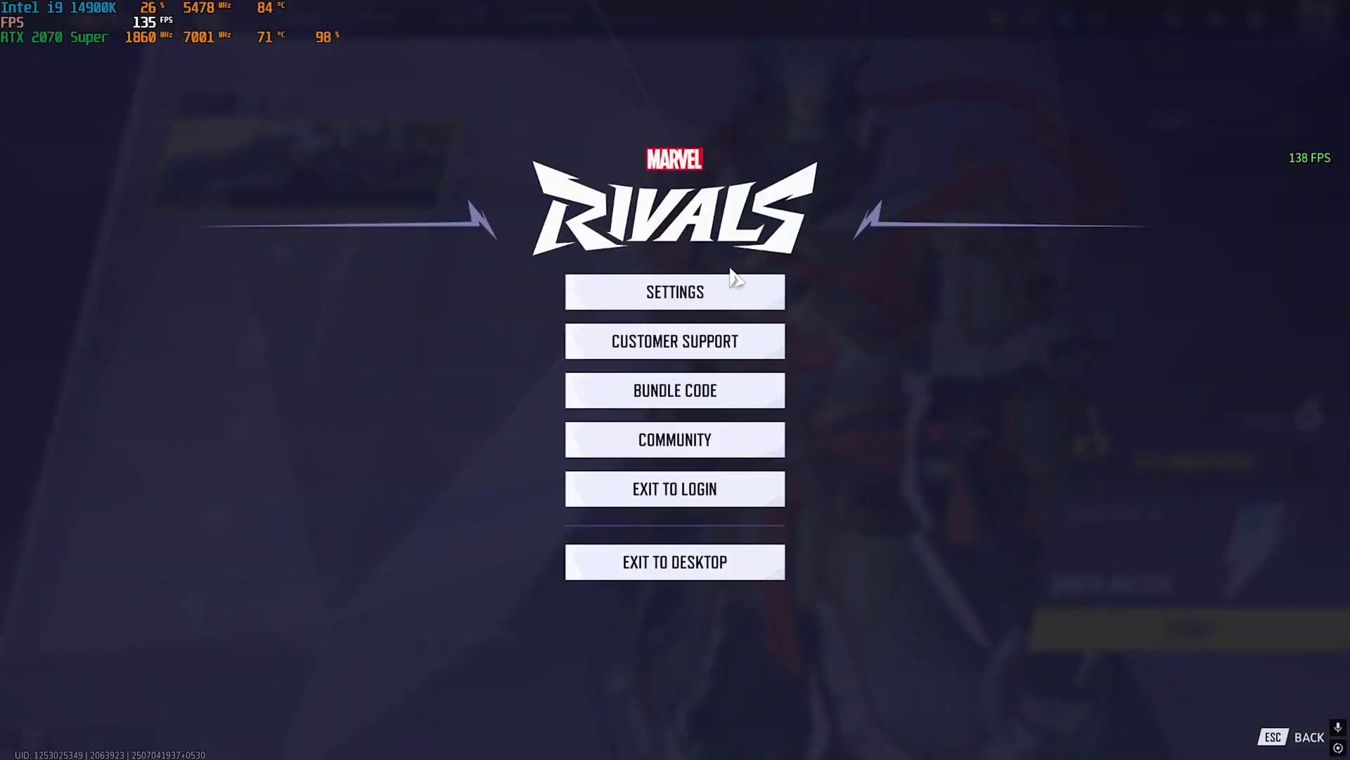
pyautogui.click(702, 292)
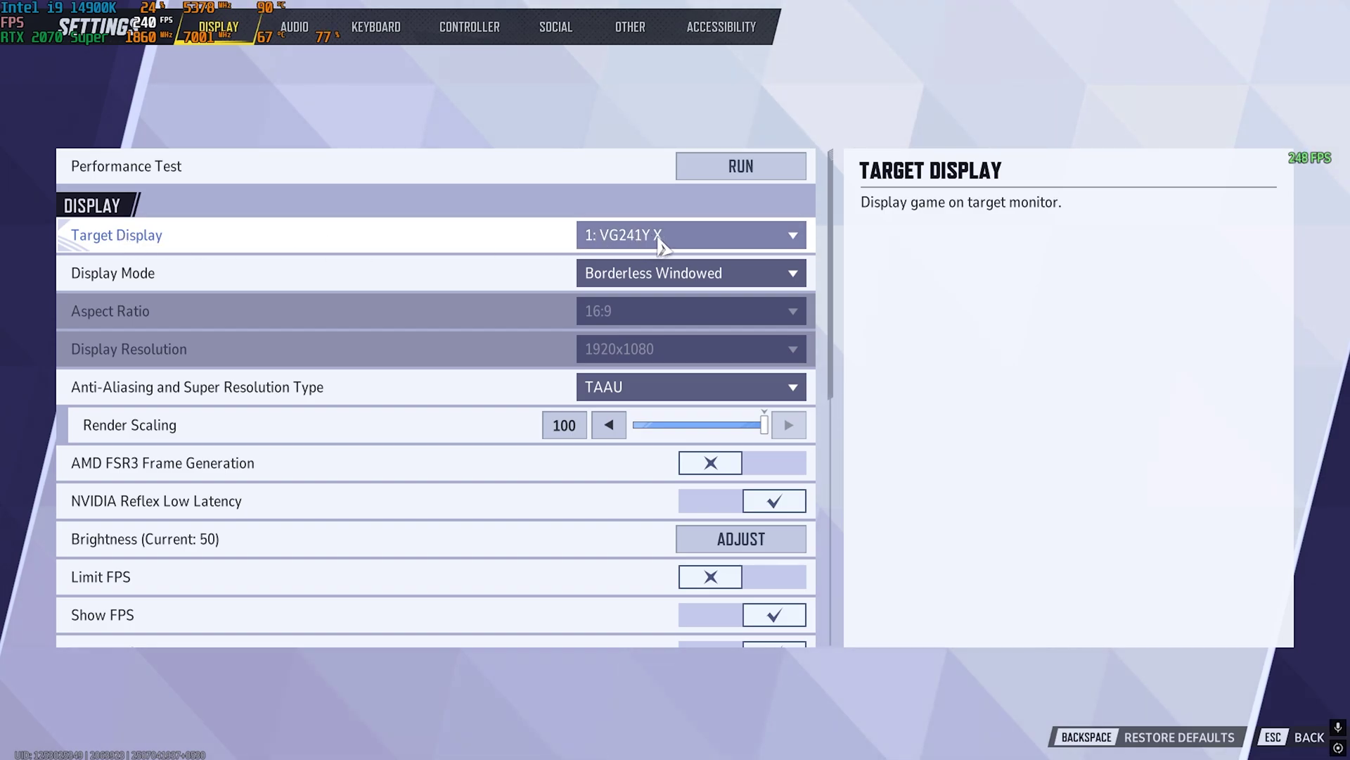
pyautogui.click(686, 285)
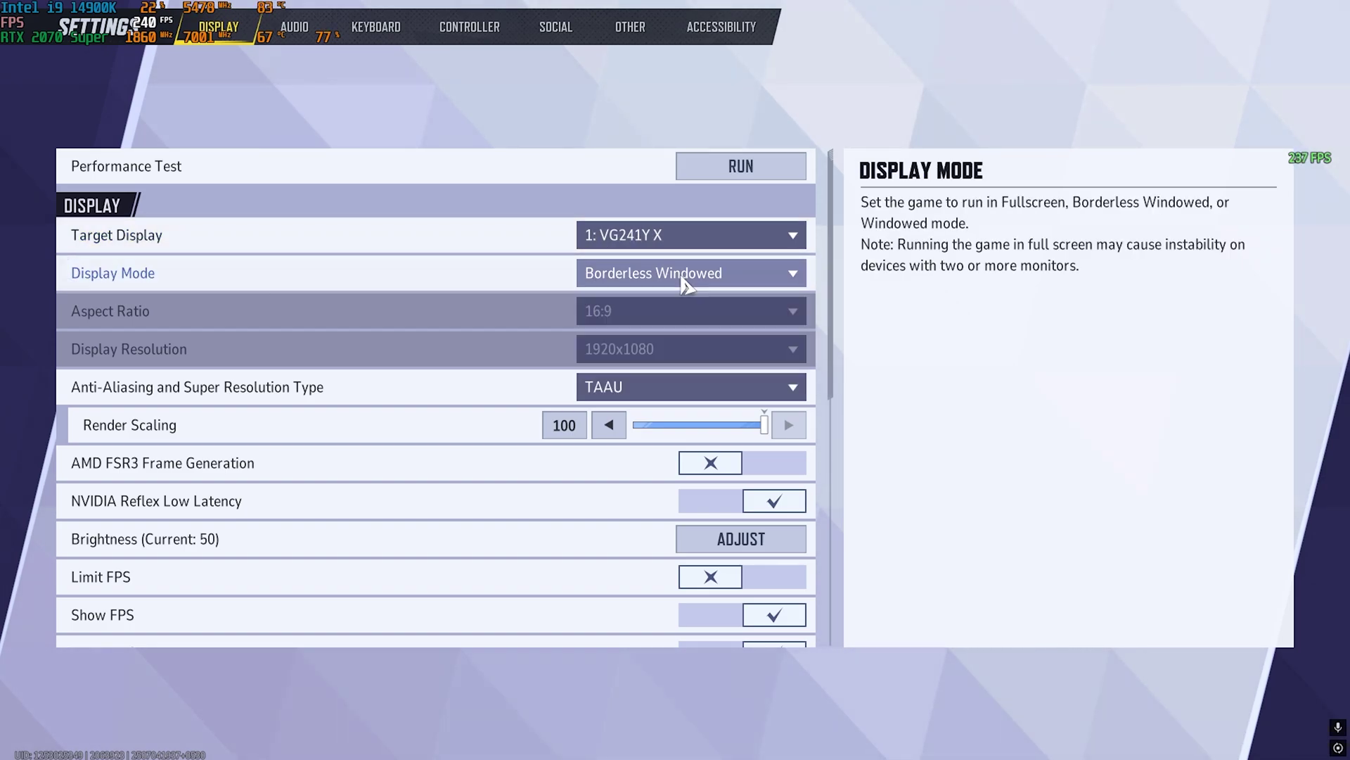
# Set the anti-aliasing and super resolution type to NVIDIA DLSS, with the super resolution mode on Quality.
pyautogui.click(701, 389)
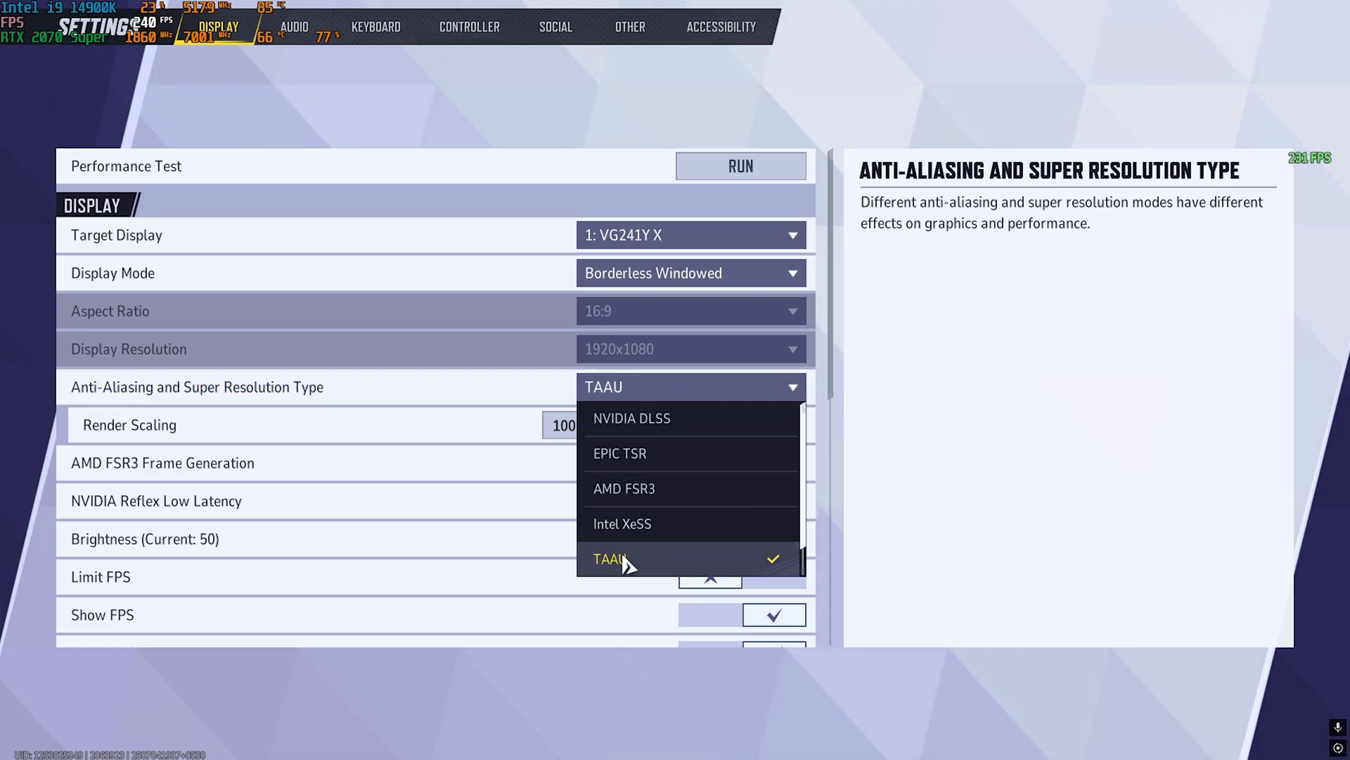
pyautogui.click(609, 426)
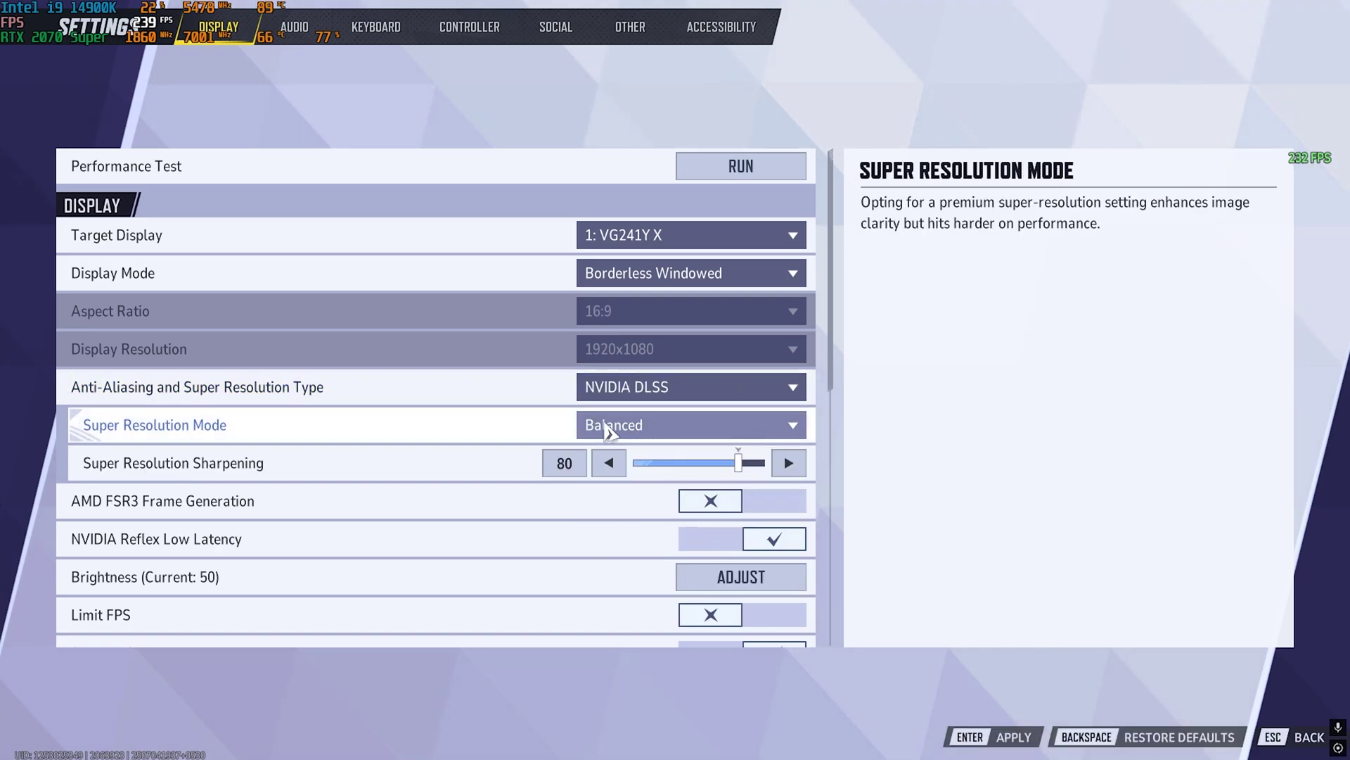
pyautogui.click(616, 387)
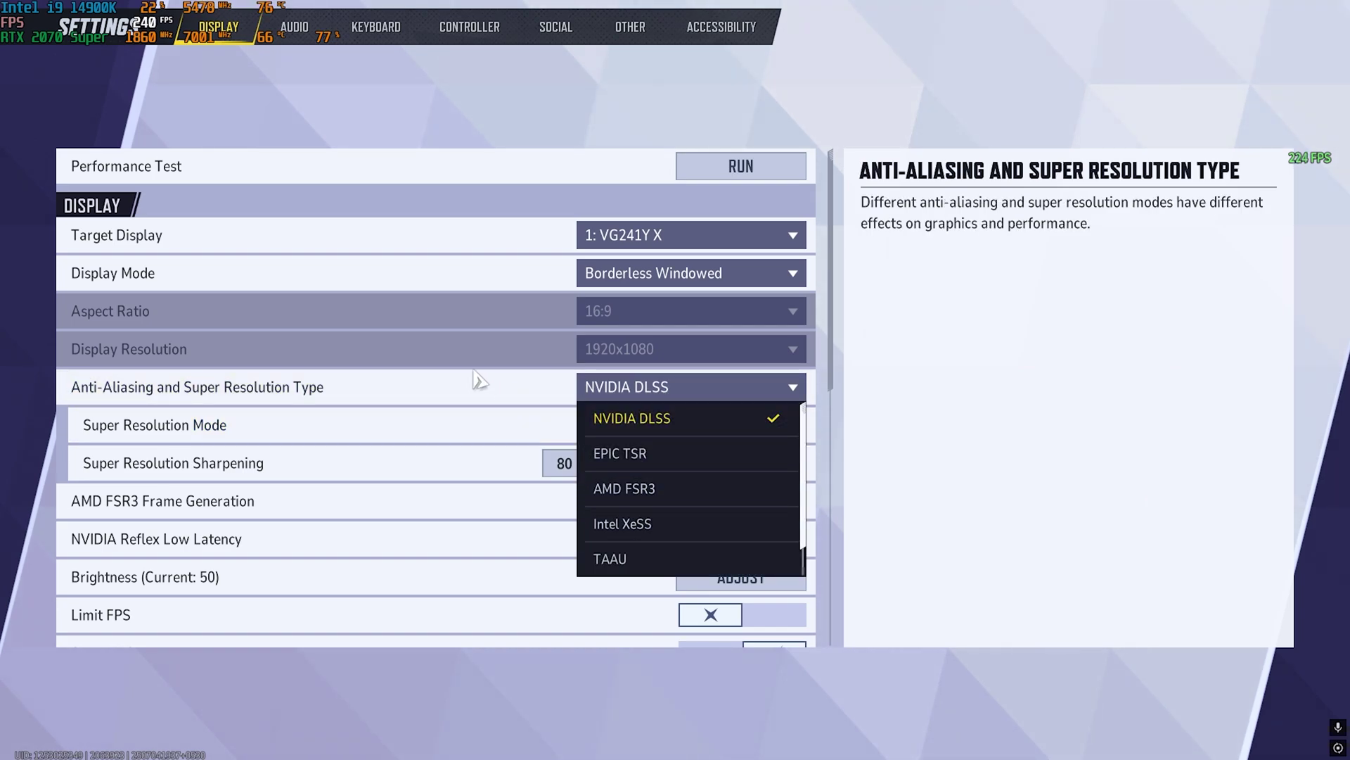
pyautogui.click(450, 393)
pyautogui.click(664, 430)
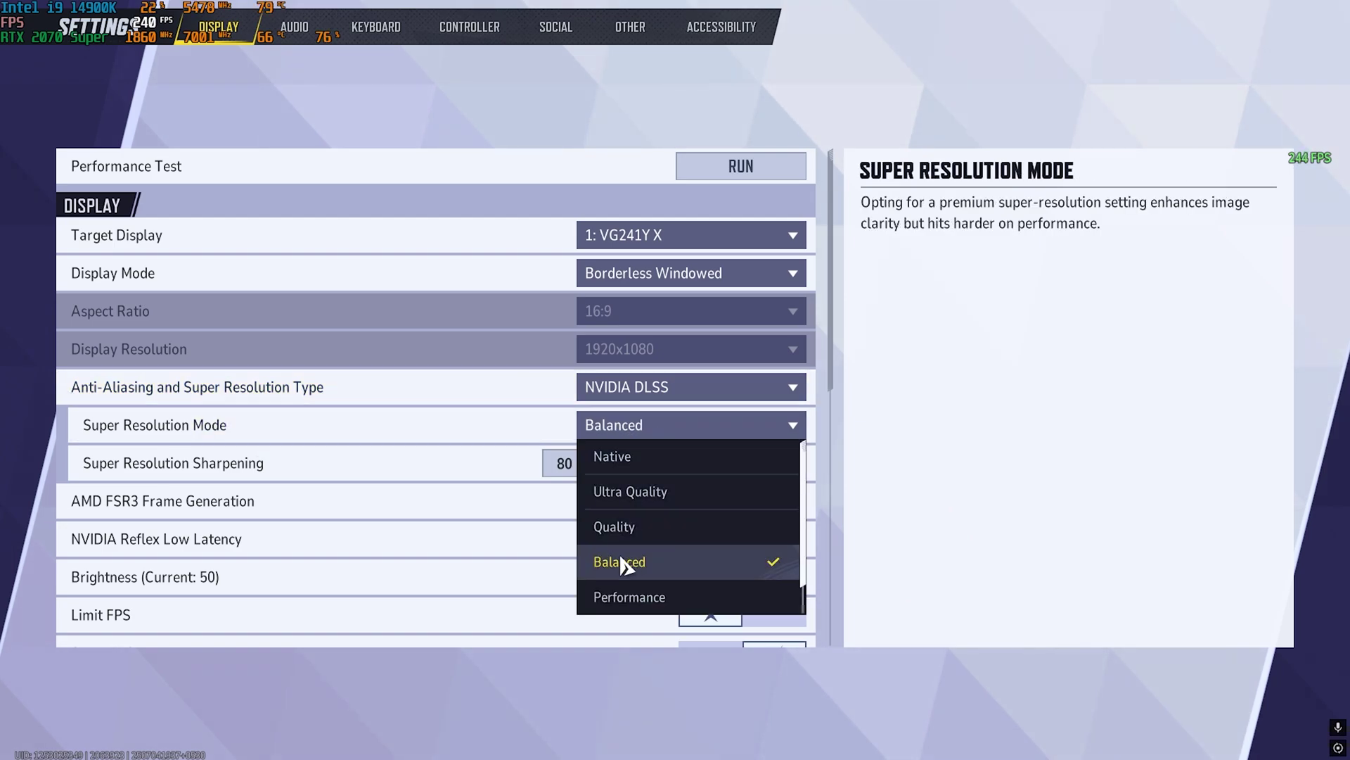
pyautogui.scroll(1, 626, 571)
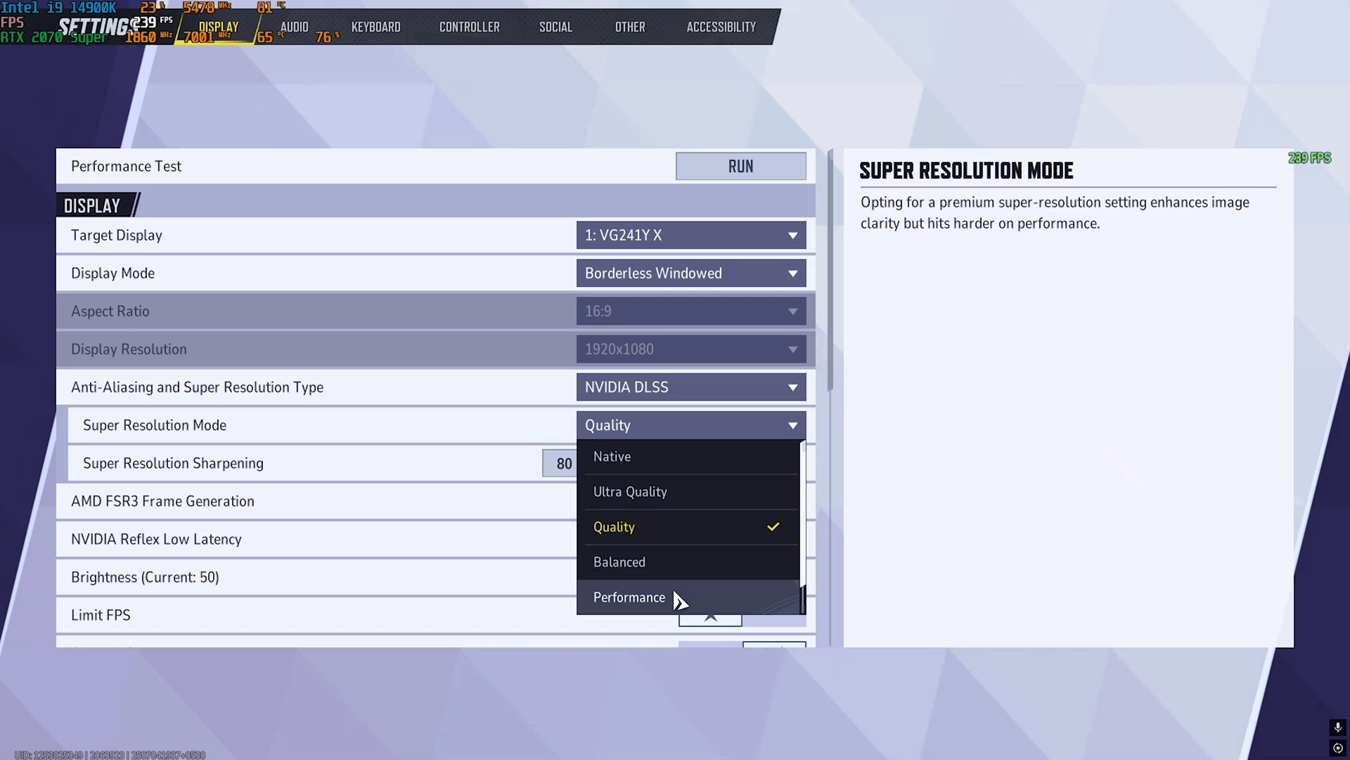
pyautogui.click(640, 536)
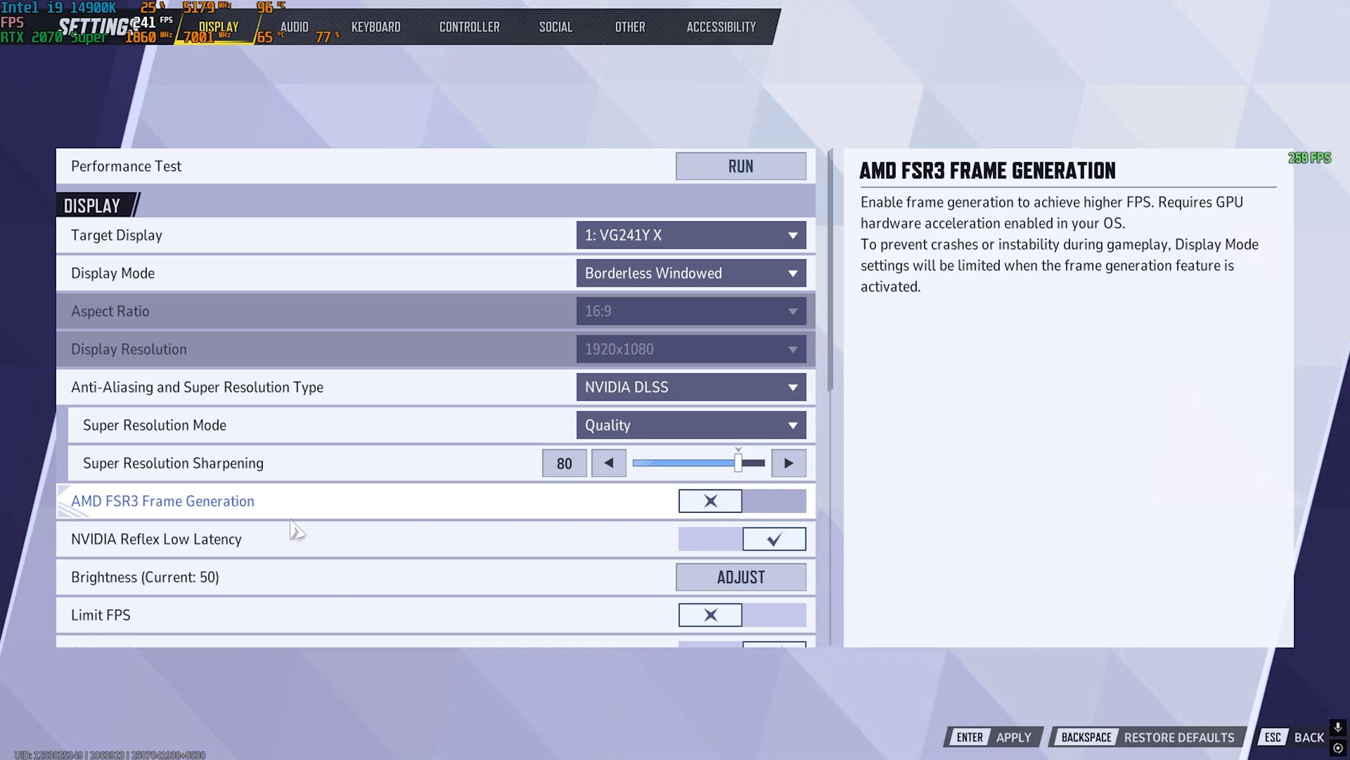
# Turn off V-Sync in the game's display settings.
pyautogui.scroll(-1, 501, 537)
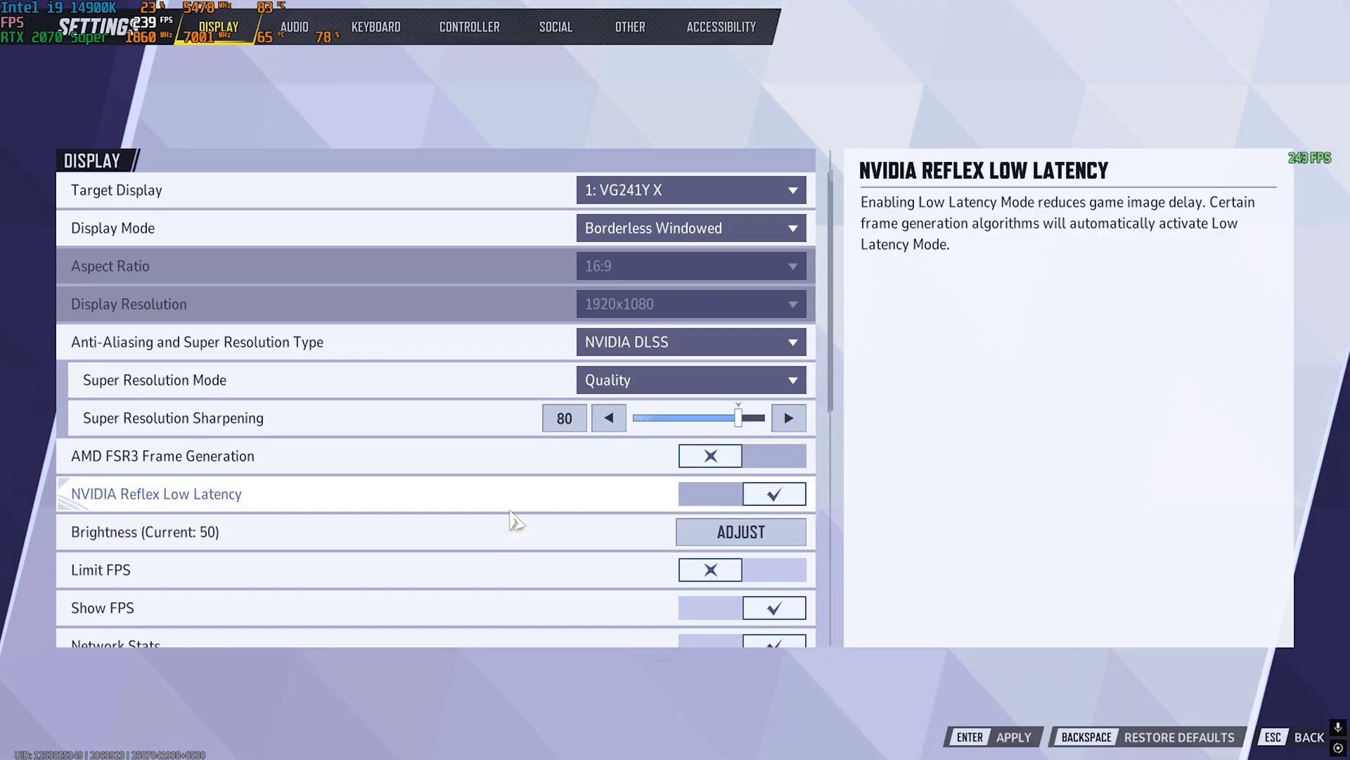
pyautogui.scroll(-4, 517, 521)
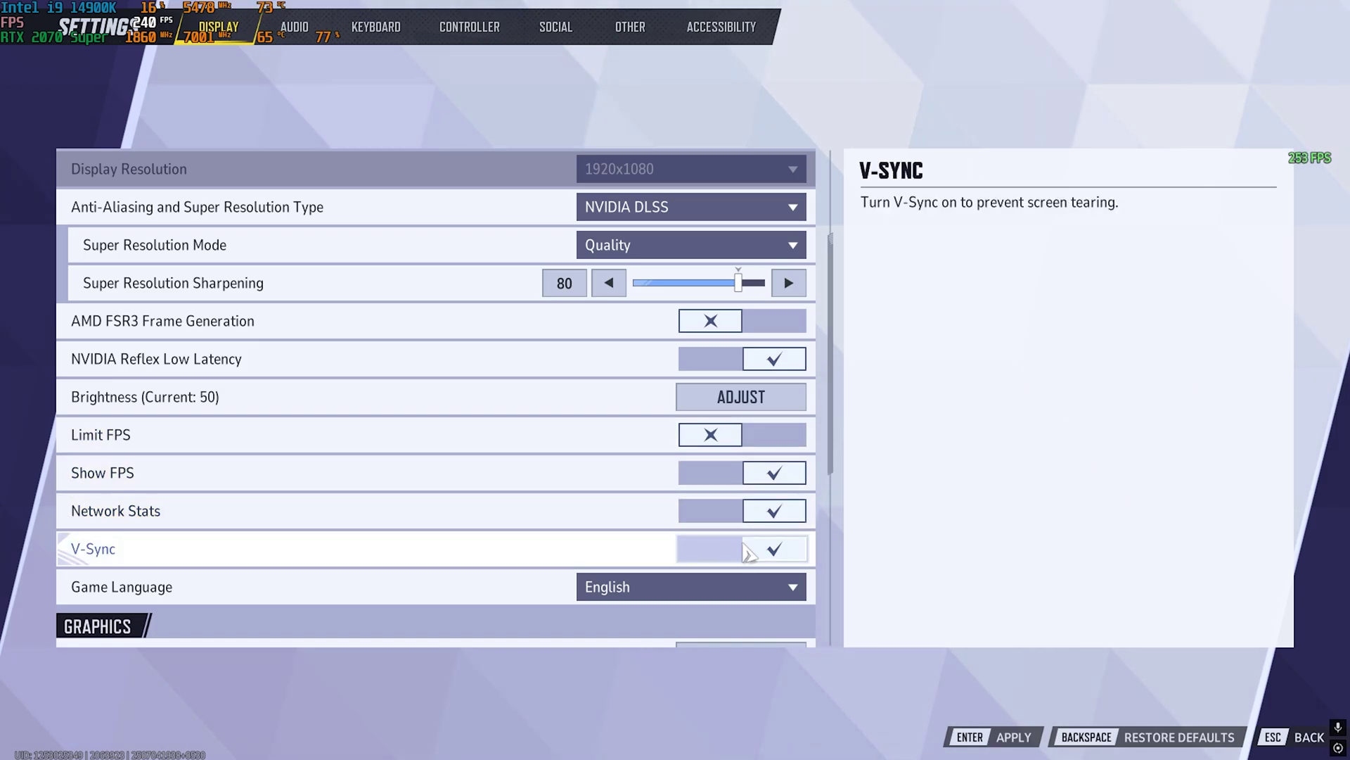
pyautogui.click(711, 548)
# Choose SSGI as the global illumination option in the graphics settings.
pyautogui.scroll(-3, 524, 542)
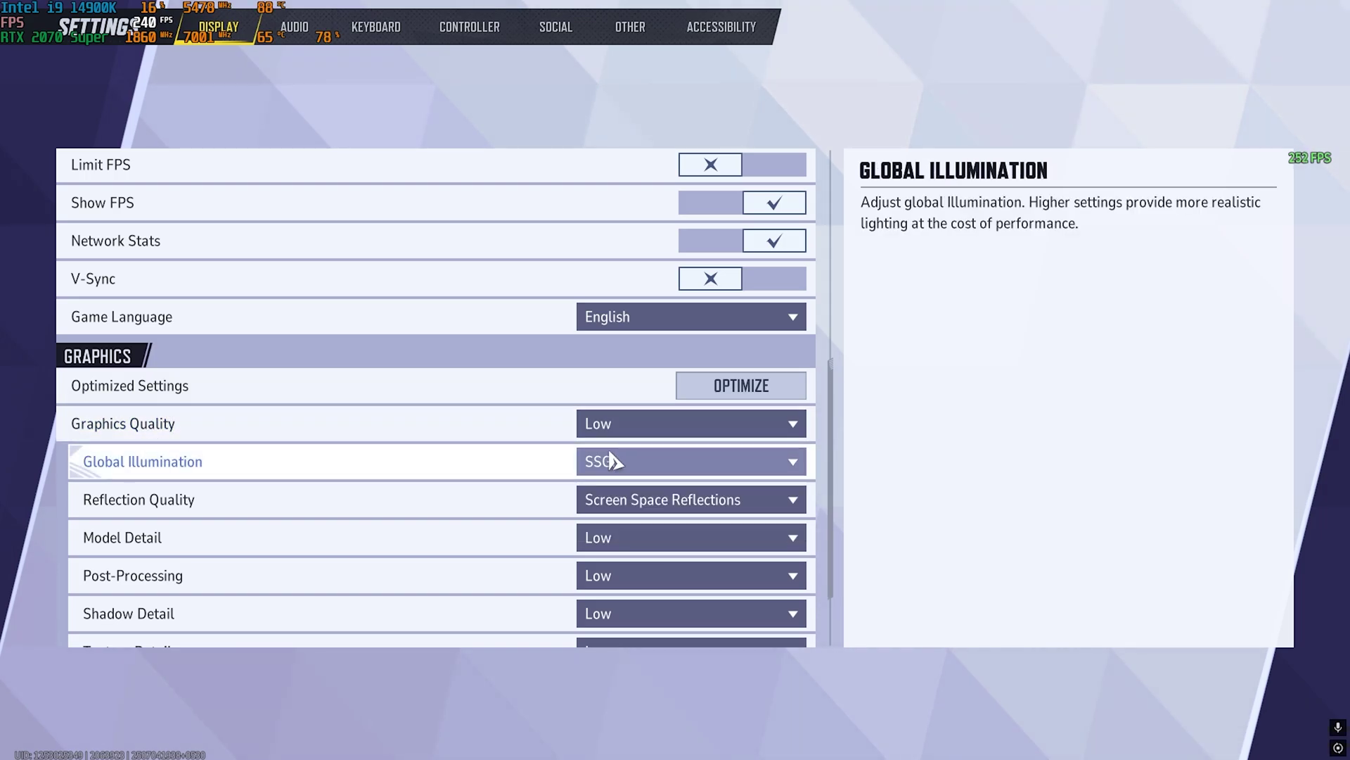
pyautogui.scroll(-1, 563, 470)
pyautogui.click(590, 380)
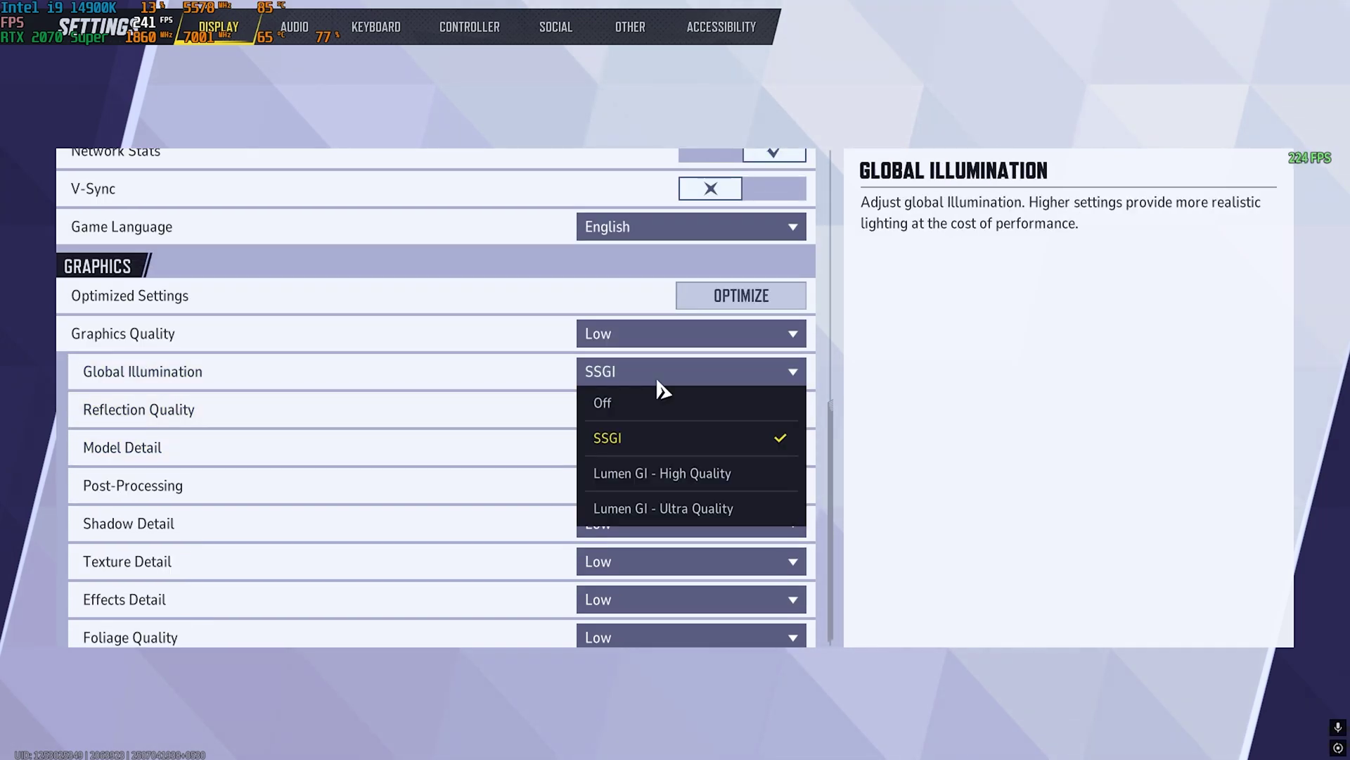
pyautogui.click(653, 454)
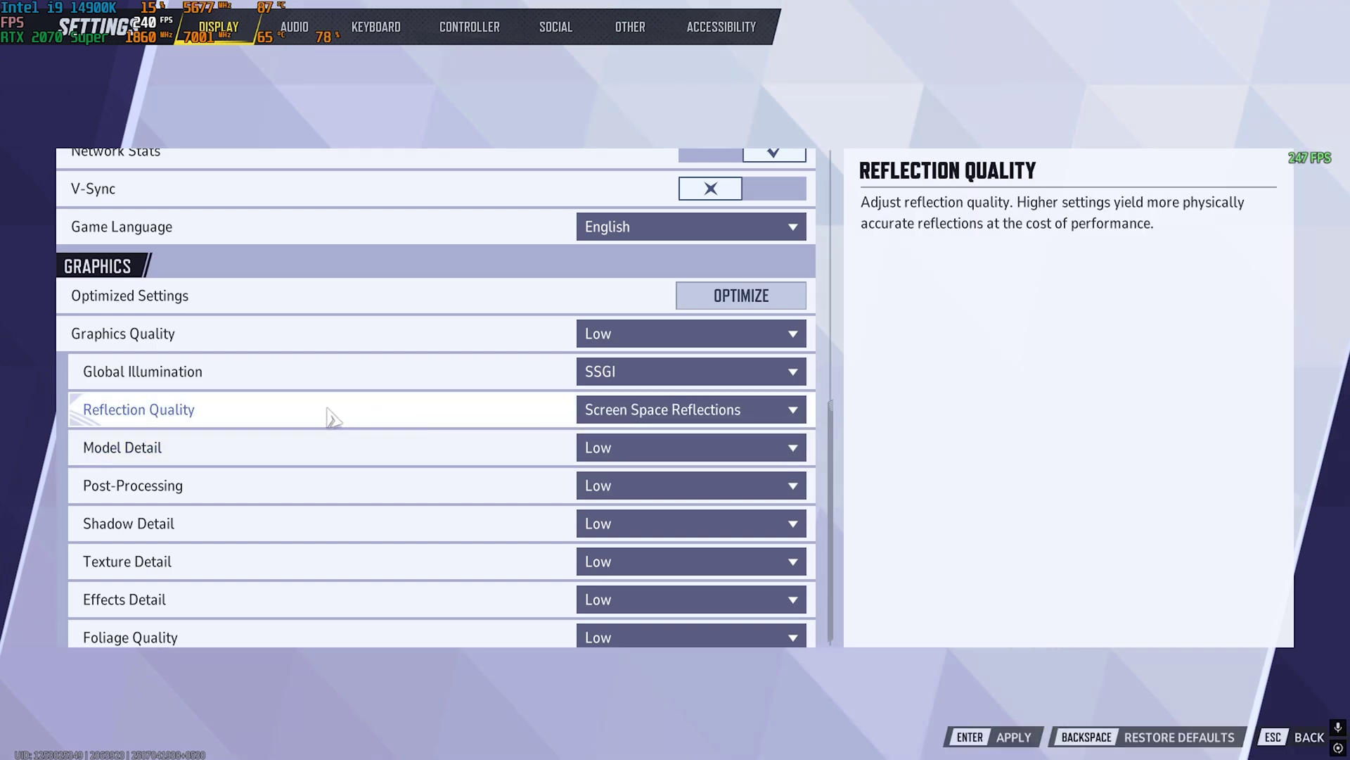
# Set the texture detail to Medium, then apply and confirm the new display settings.
pyautogui.scroll(-1, 309, 428)
pyautogui.click(610, 556)
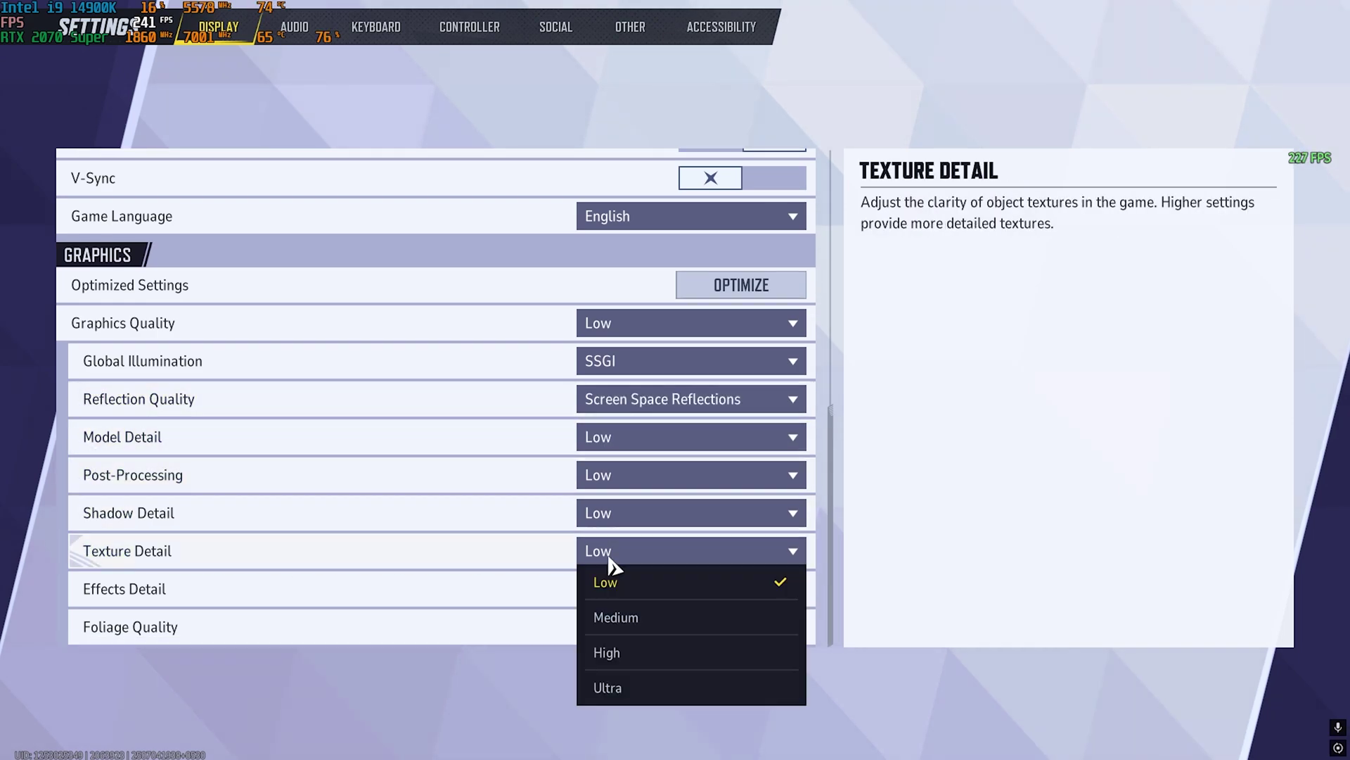
pyautogui.click(631, 618)
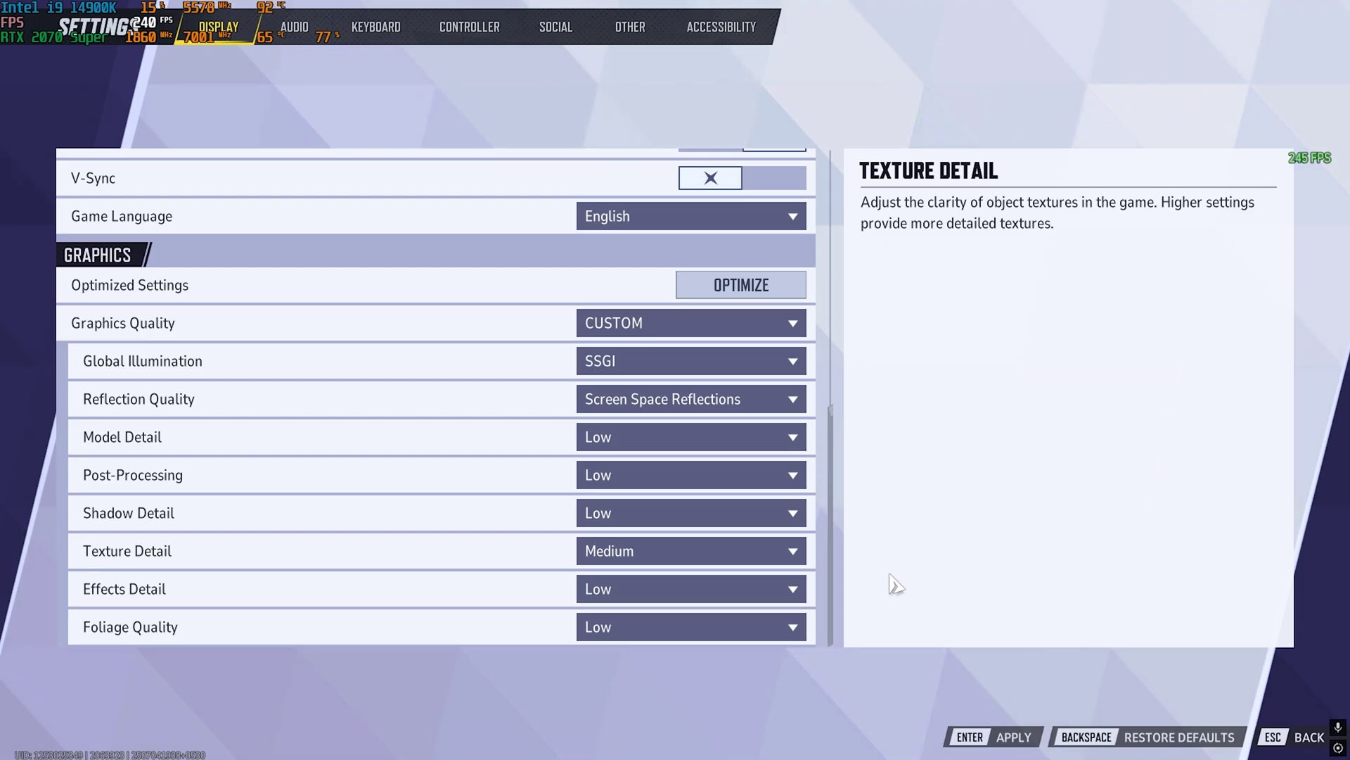
pyautogui.press('Return')
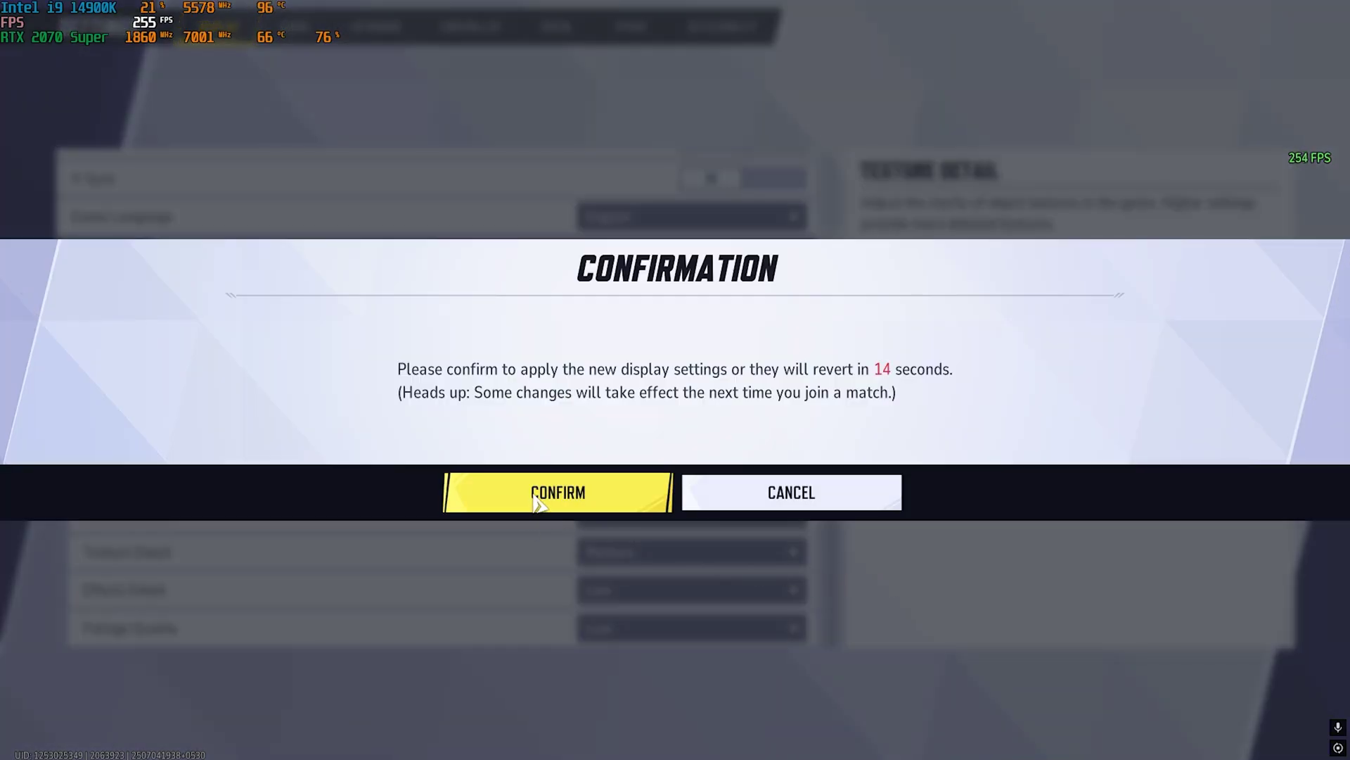
pyautogui.click(538, 503)
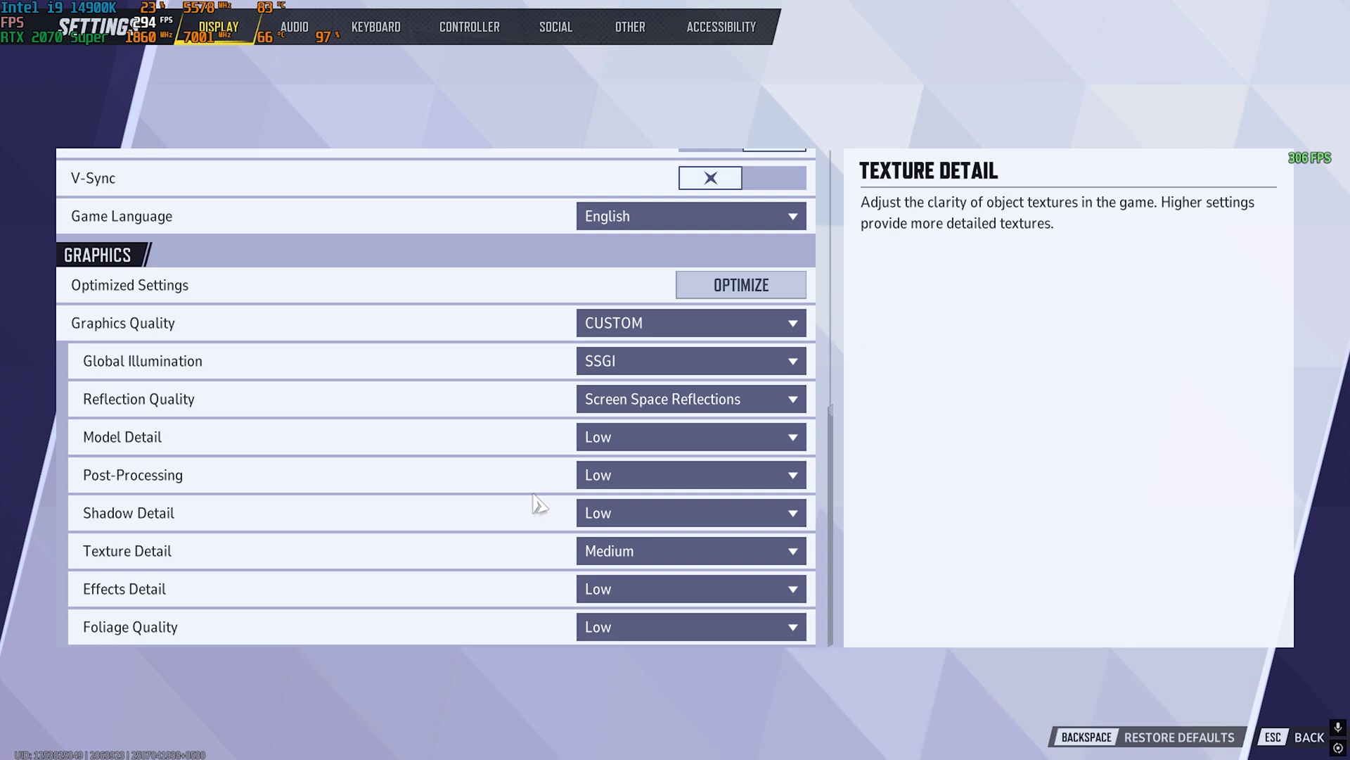